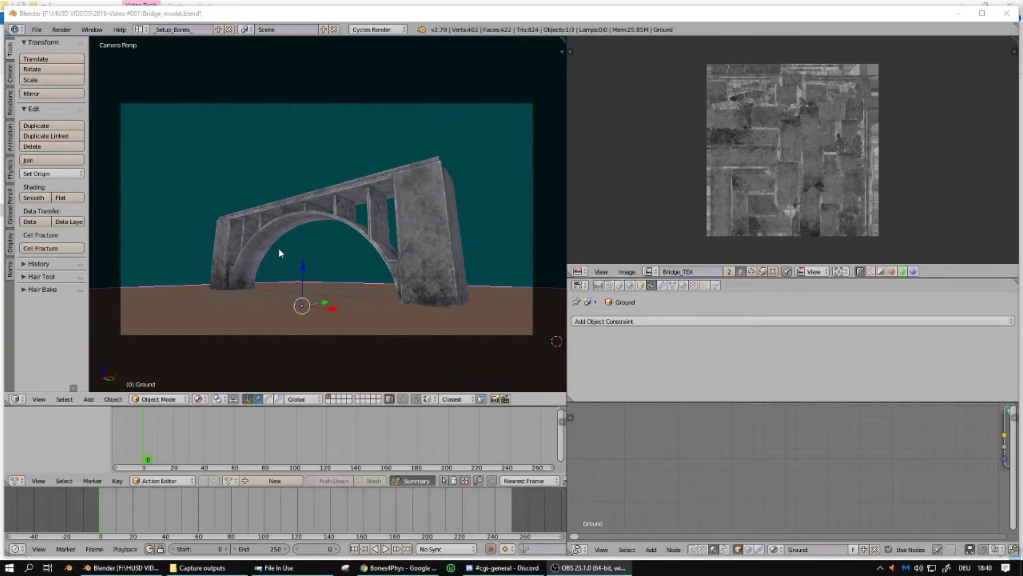
Select the bridge, check the available texture images, and show the bridge's material properties
middle_click_drag(278, 248, 380, 216)
right_click(377, 214)
scroll(339, 193, "up", 2)
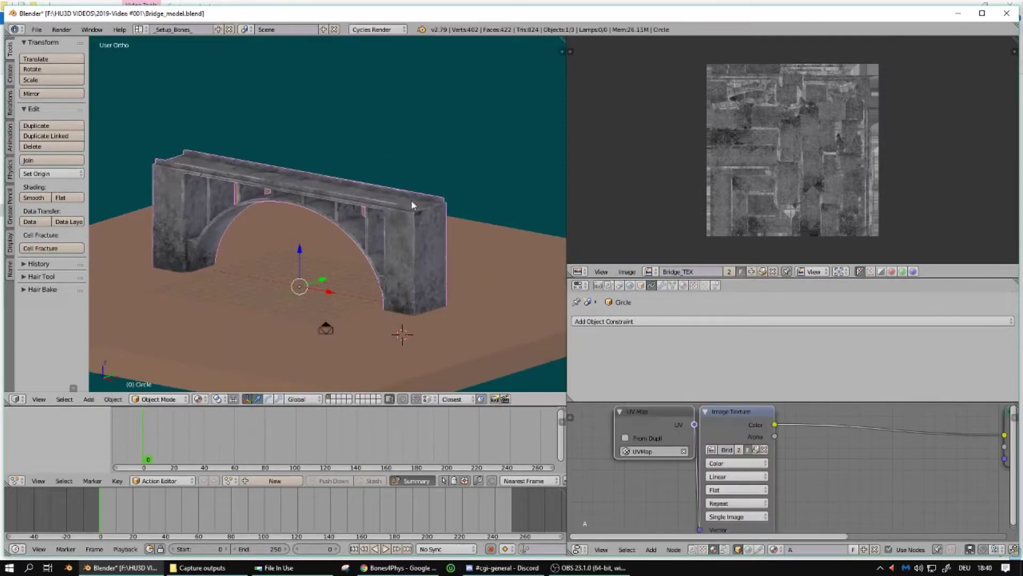
left_click(656, 274)
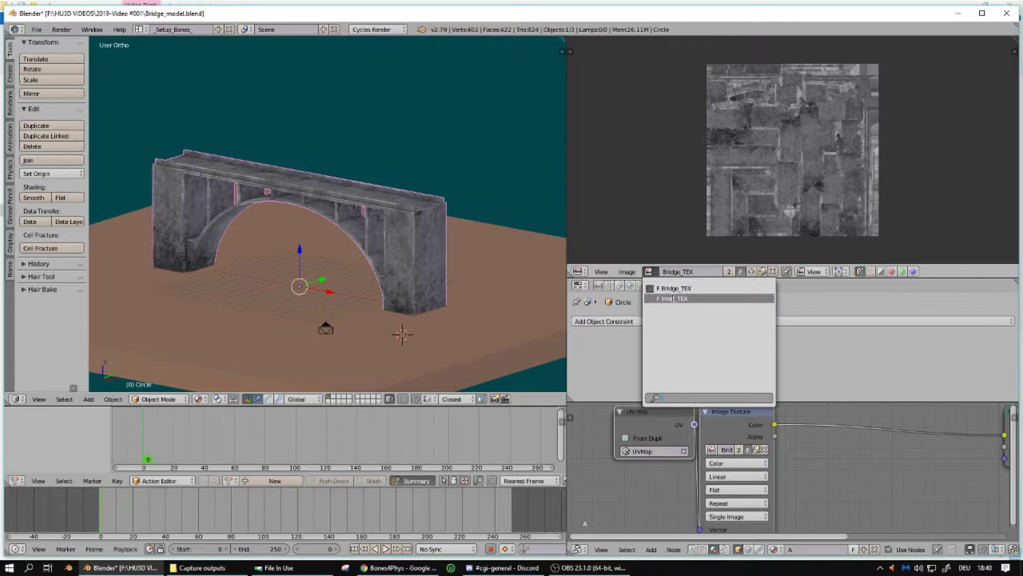
left_click(683, 285)
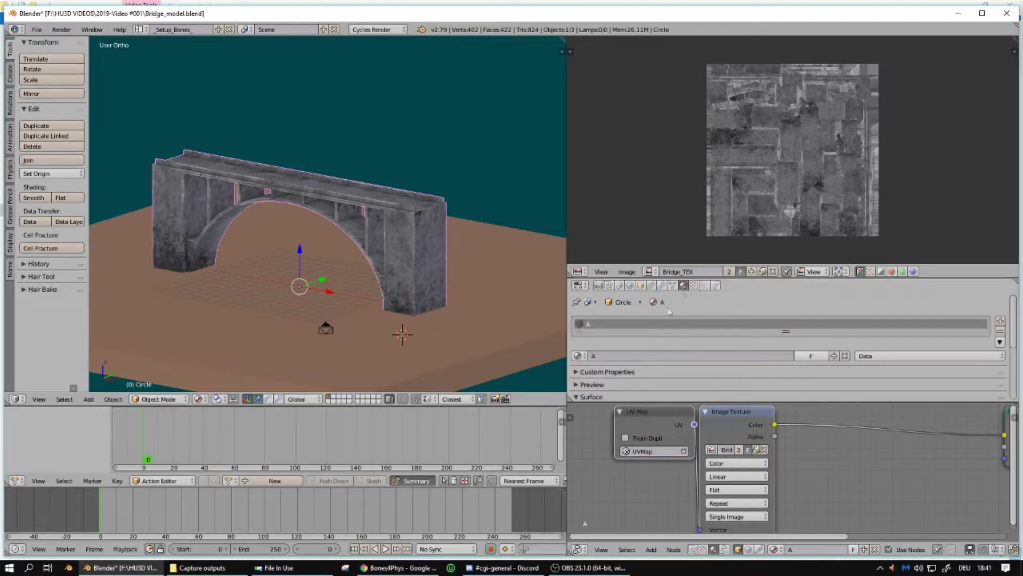
Inspect the bridge from several angles and select the ground object to view its material
middle_click_drag(405, 239, 269, 195)
middle_click_drag(345, 192, 368, 234)
right_click(430, 268)
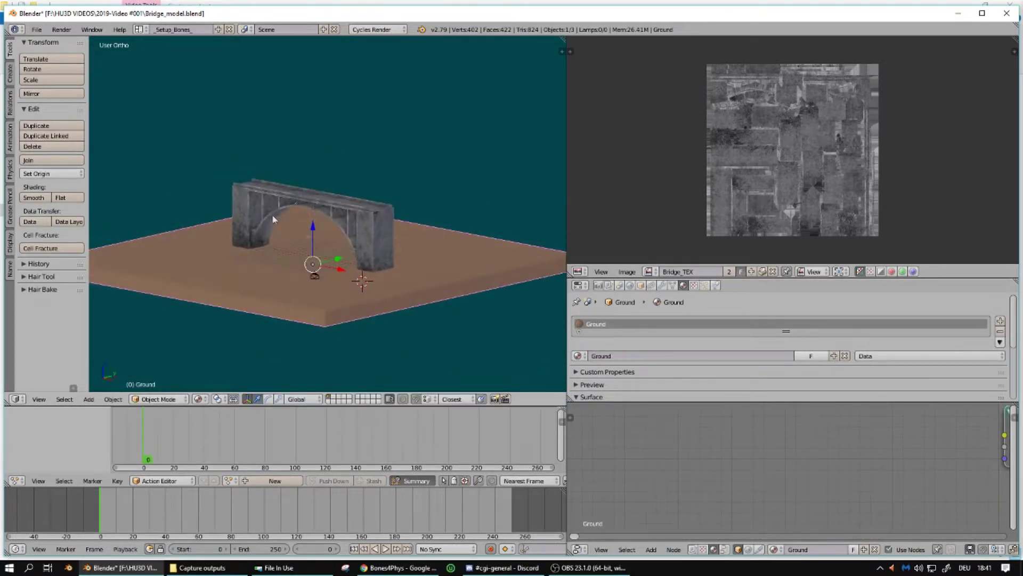
scroll(347, 213, "up", 3)
middle_click_drag(329, 200, 397, 197)
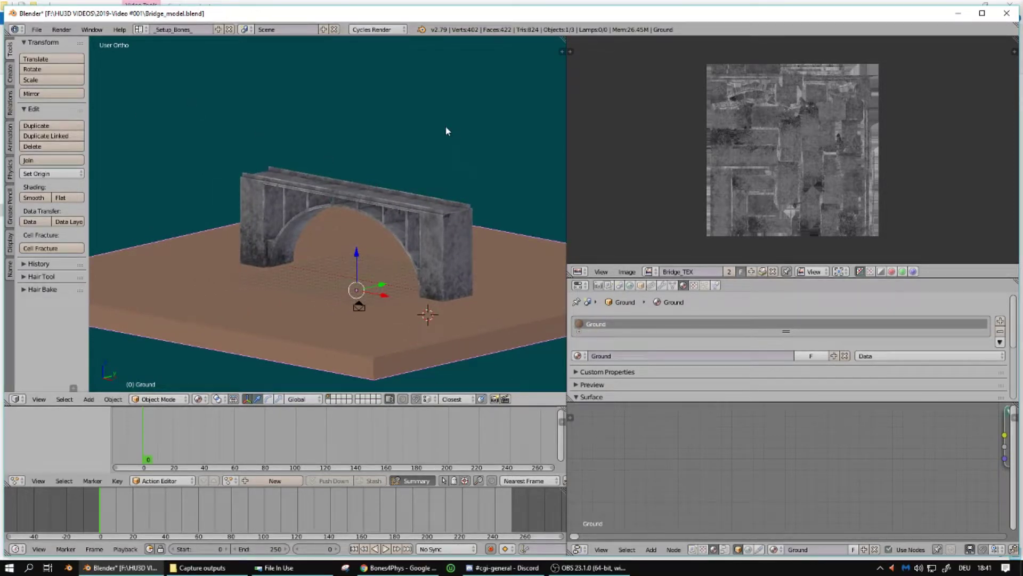
Search the add-on preferences for "cell fracture" and expand the details of the Object: Cell Fracture add-on
left_click(36, 29)
key("super+Up")
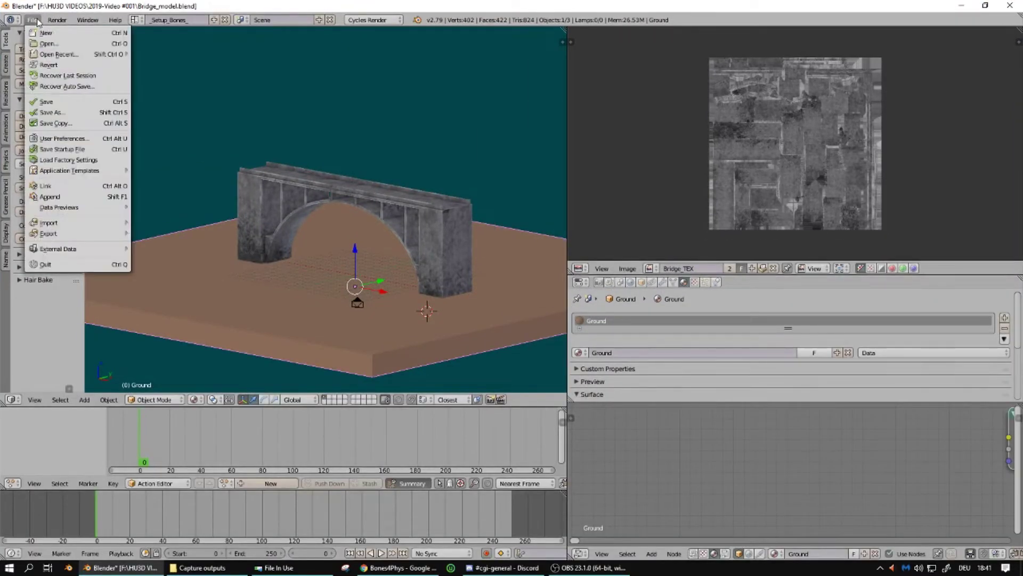
left_click(68, 140)
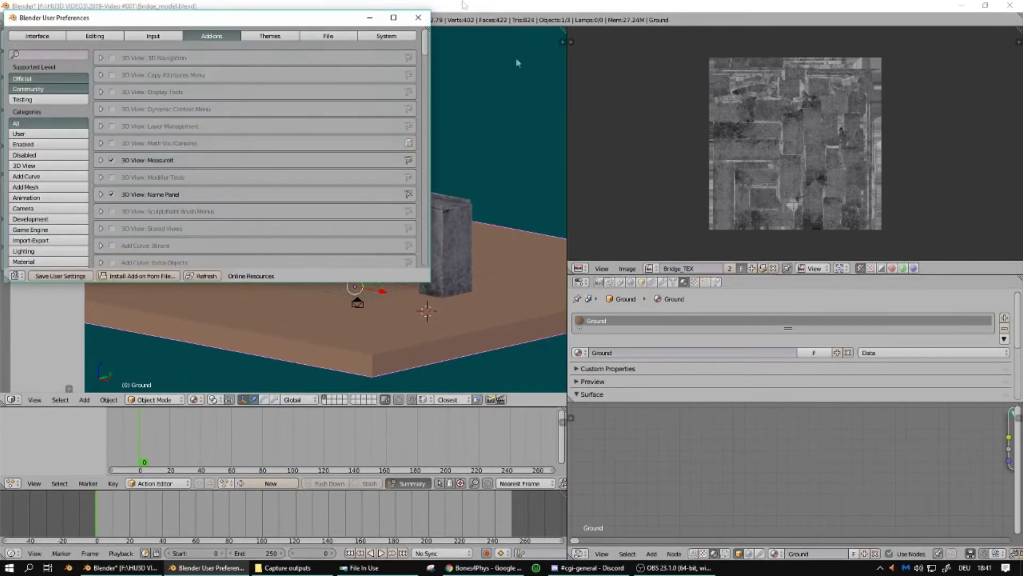
left_click_drag(301, 11, 739, 213)
left_click(496, 250)
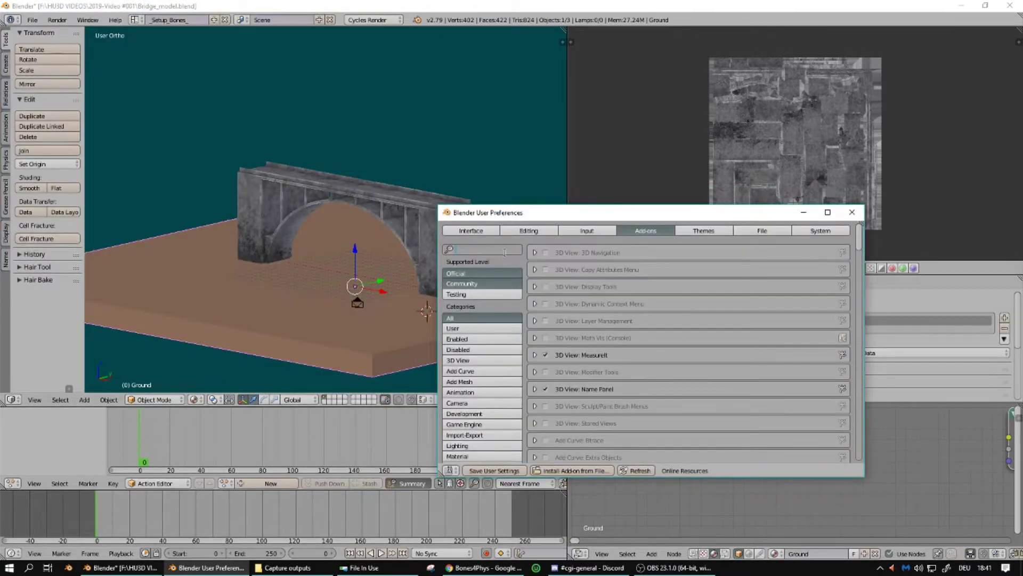
type("cell fractur")
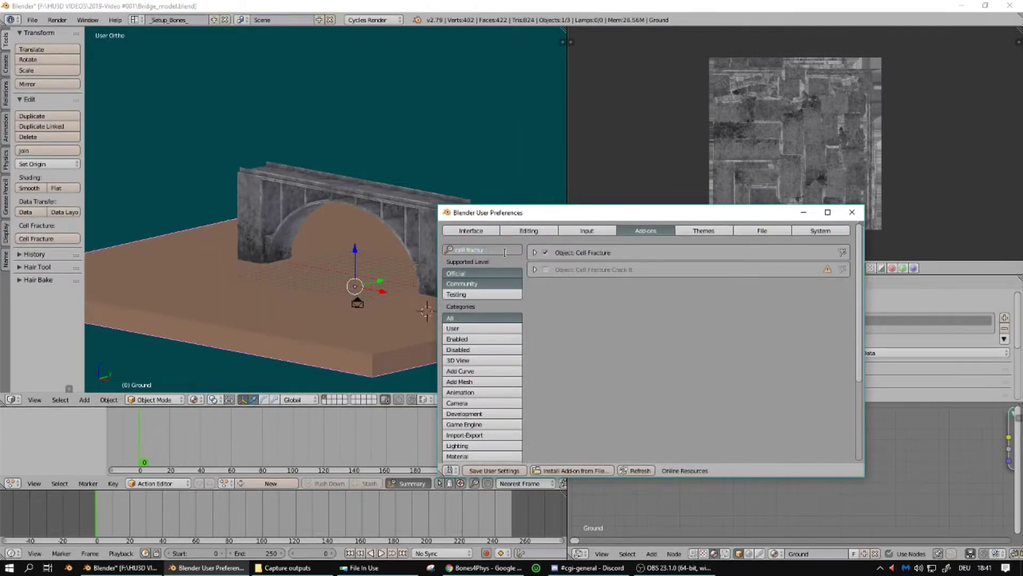
type("e")
key("Return")
left_click(536, 252)
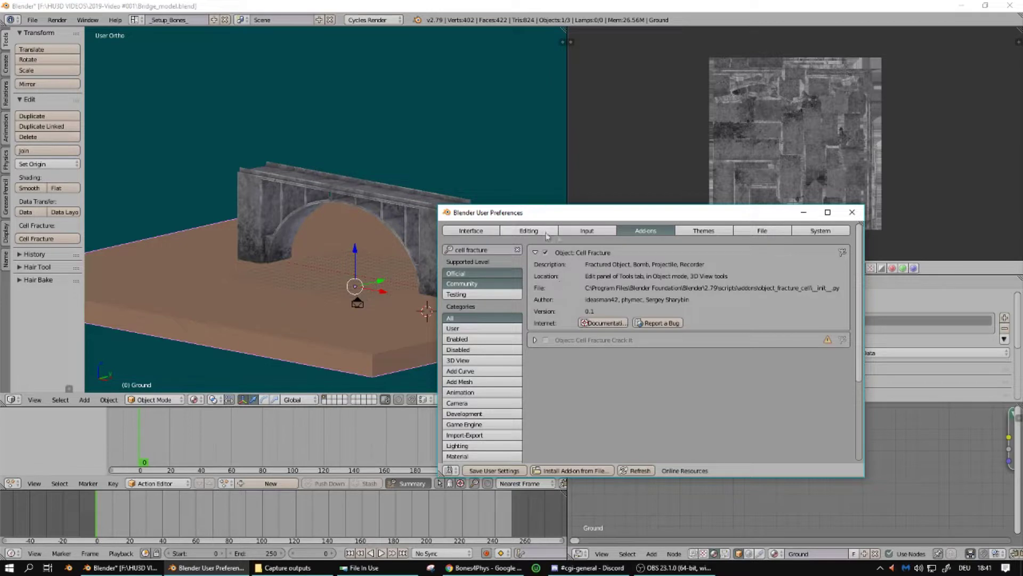
Search the add-ons for "materials" and expand the details of Material: Materials Utils Specials
left_click(481, 251)
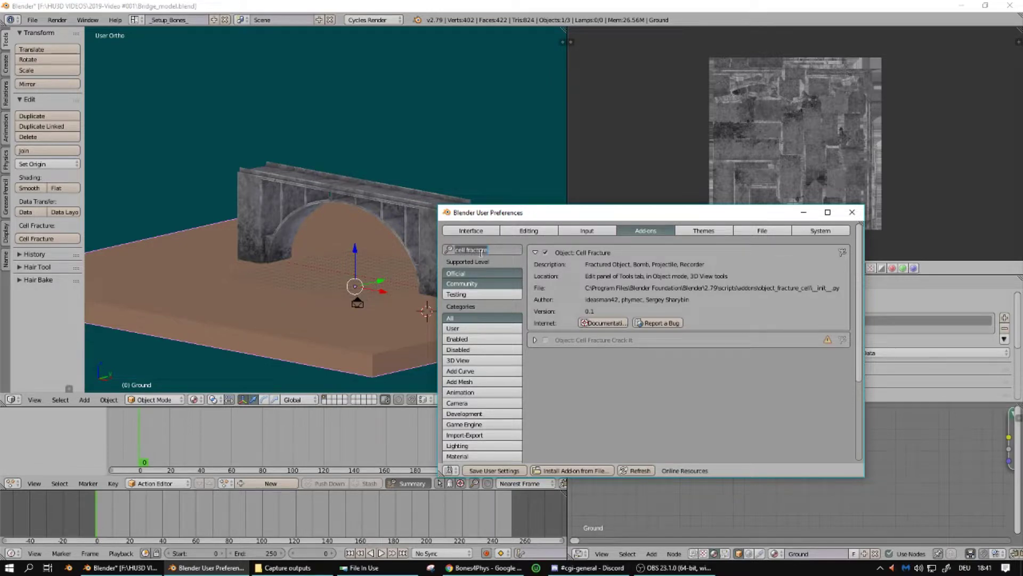
type("material")
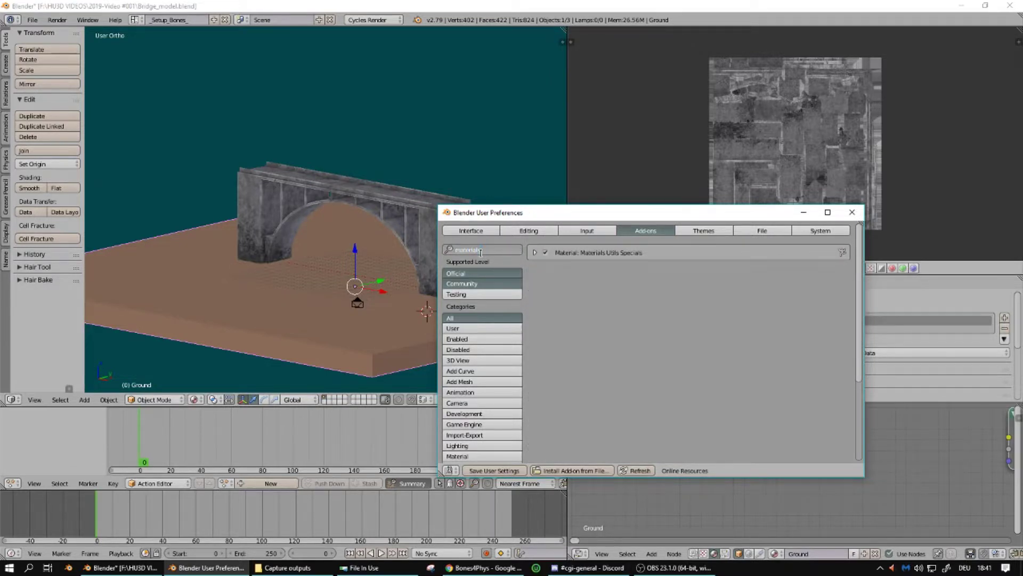
type("s")
key("Return")
left_click(534, 252)
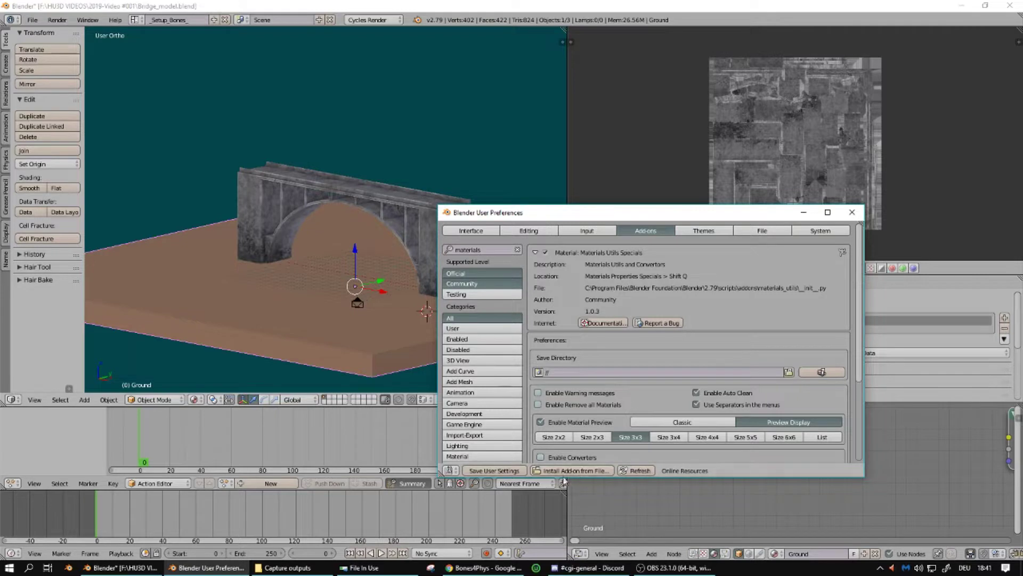
Install the add-on from the file bones4phys_0.1.0.zip
left_click(587, 472)
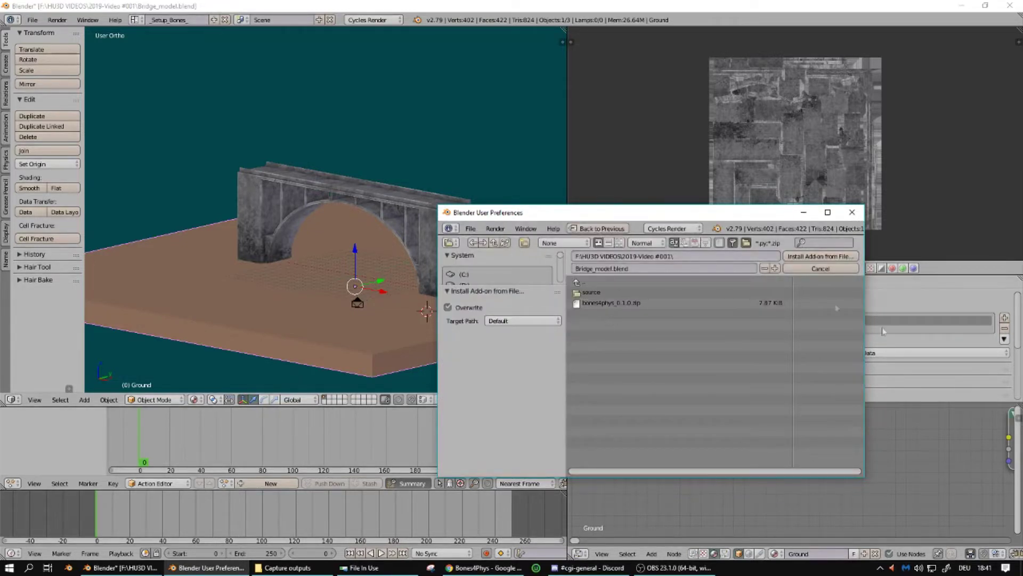
left_click(661, 303)
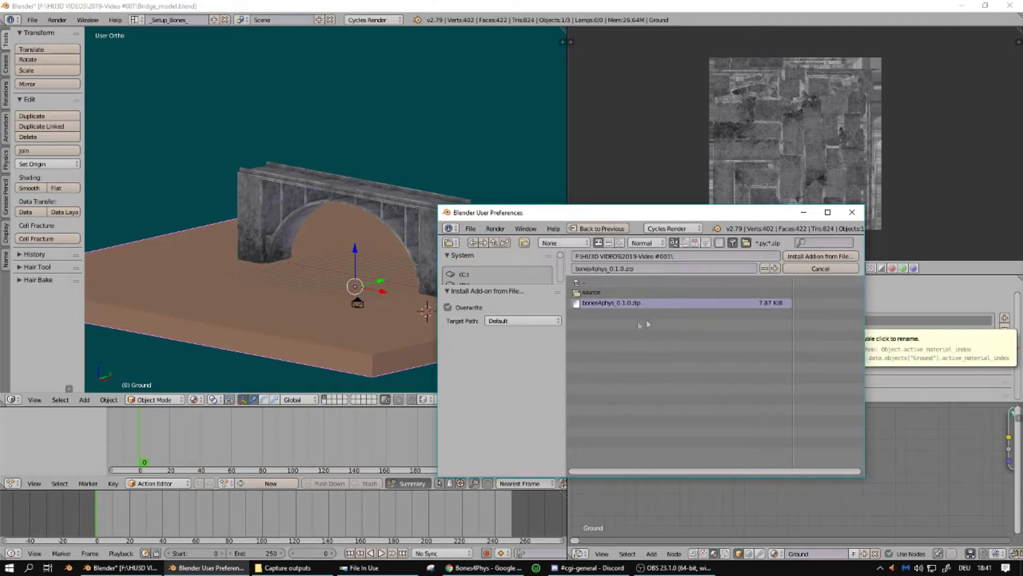
left_click(815, 258)
Find the Rigging: Bones4Phys add-on with the search term "bones", enable it, and close the preferences
left_click(493, 249)
type("bones")
key("Return")
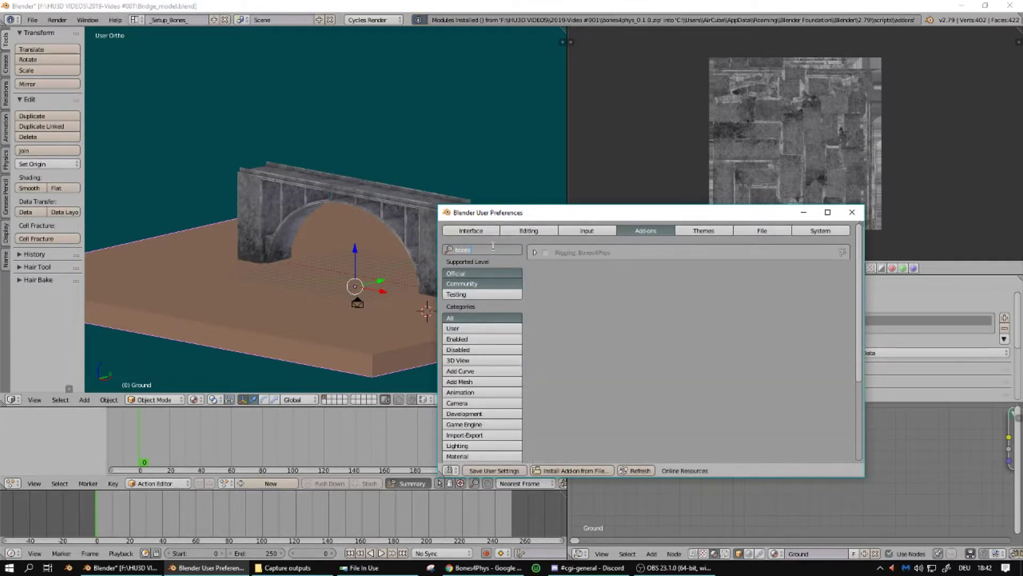
left_click(535, 253)
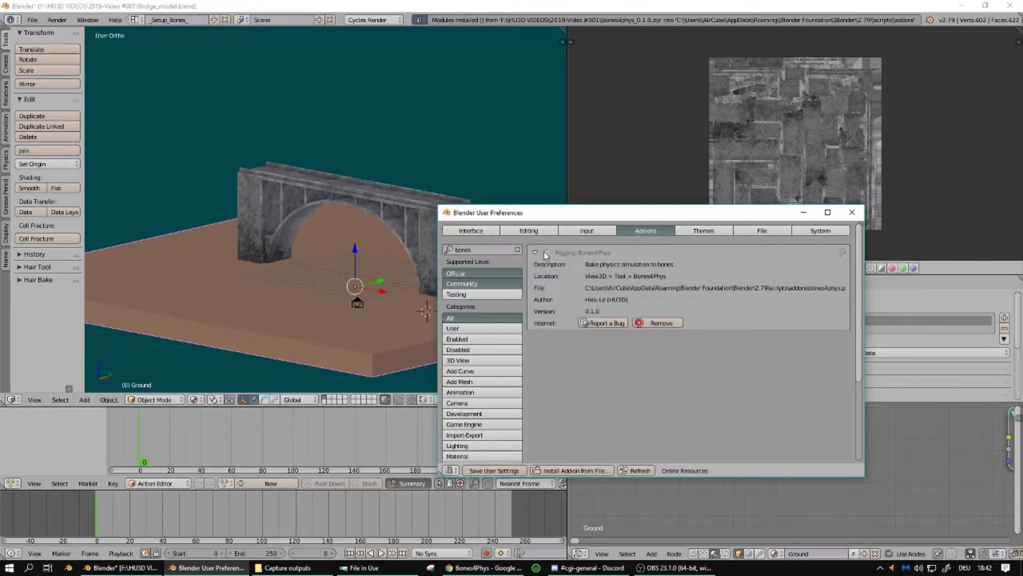
left_click(545, 251)
left_click(852, 212)
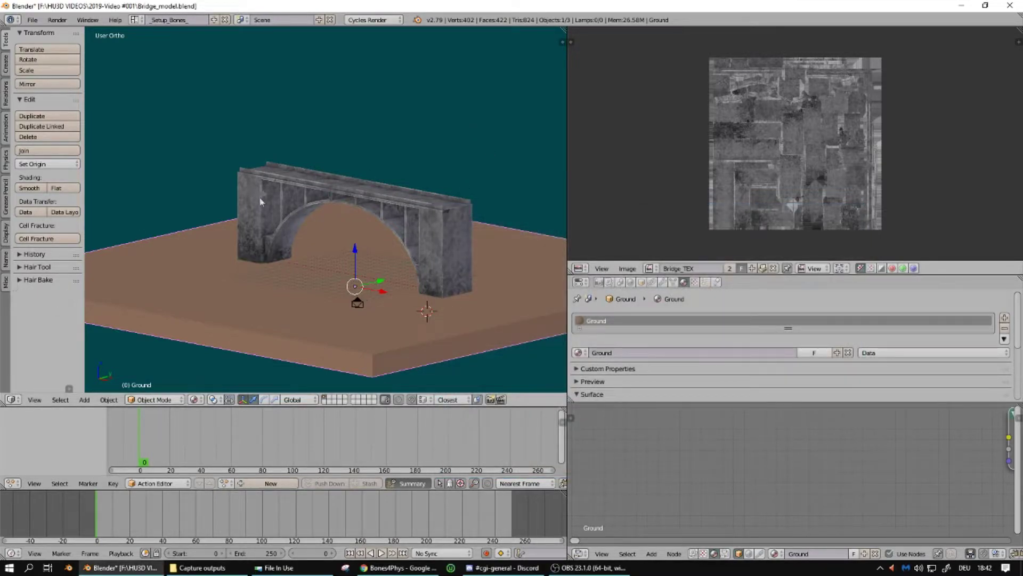
Show the Bones4Phys tools in a widened tool shelf and maximize the 3D view in camera perspective
left_click(7, 282)
left_click_drag(84, 231, 179, 232)
scroll(424, 183, "down", 3)
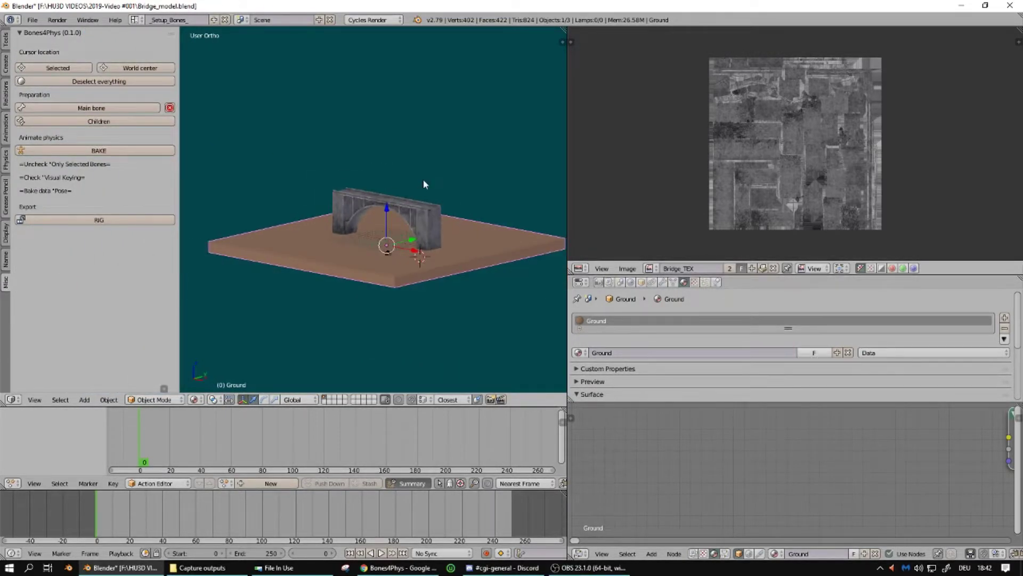
key("KP_0")
key("ctrl+Up")
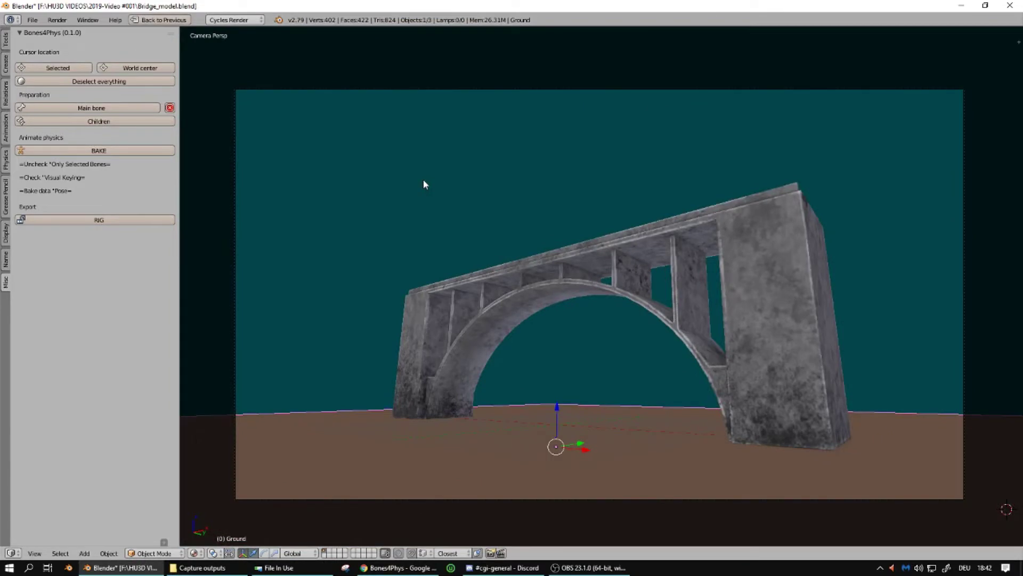
Select the bridge outside the camera view and search the commands for "cell"
right_click(603, 243)
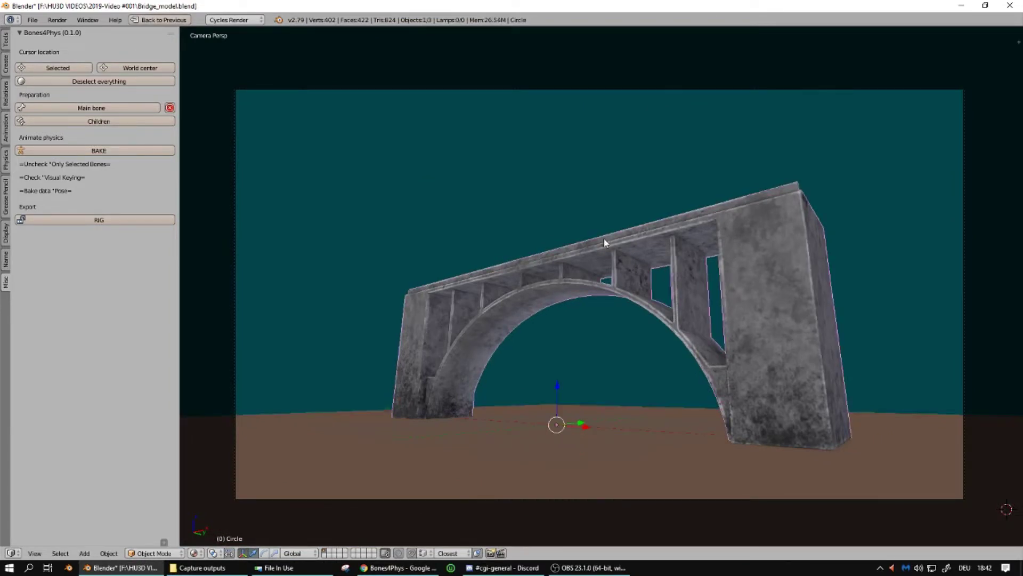
middle_click_drag(603, 238, 625, 368)
right_click(603, 244)
right_click(598, 236)
key("space")
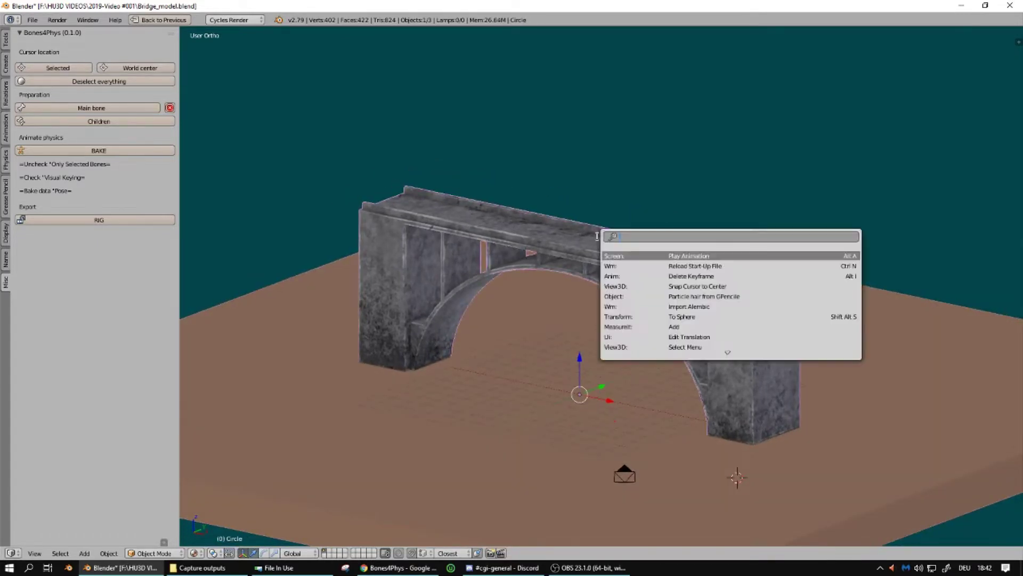
type("cell")
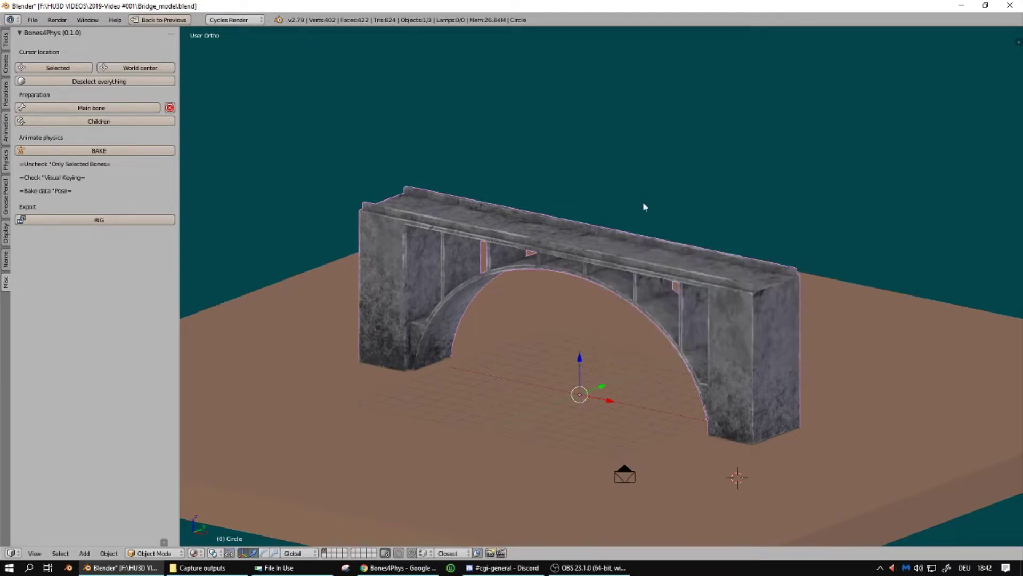
Open the Cell Fracture settings for the bridge from the object editing tools, and dismiss them
left_click(5, 40)
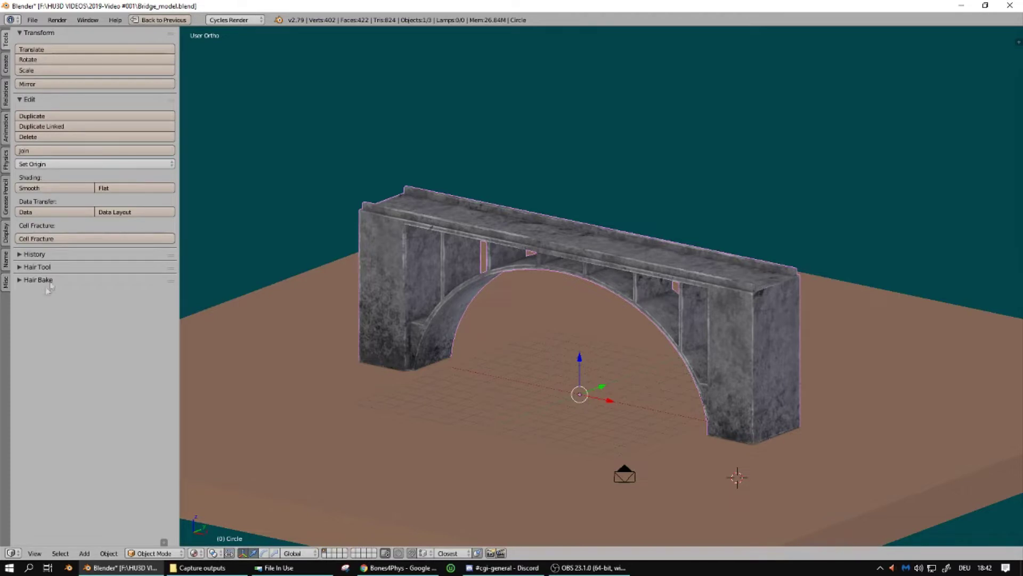
left_click(76, 243)
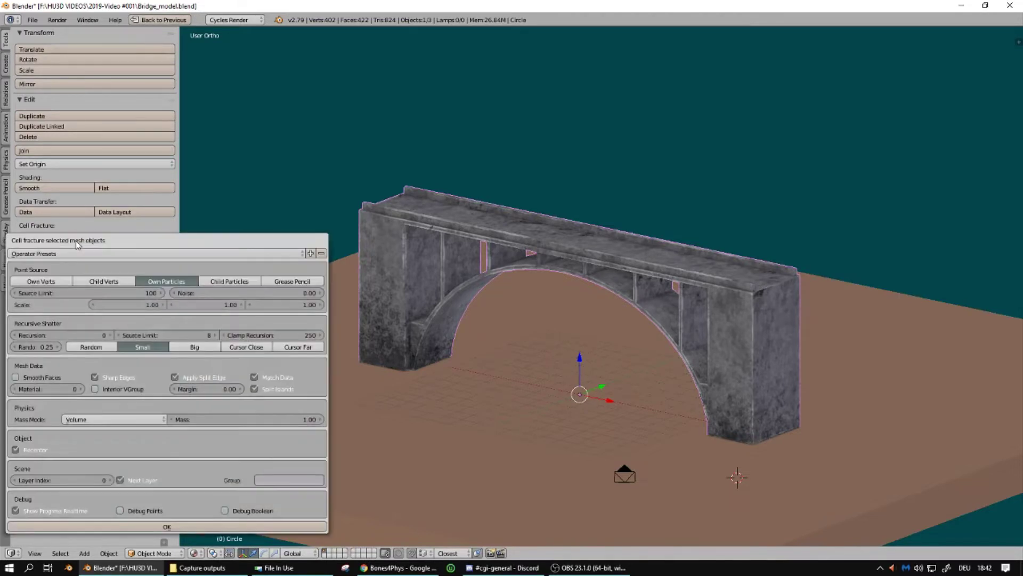
left_click_drag(166, 242, 698, 162)
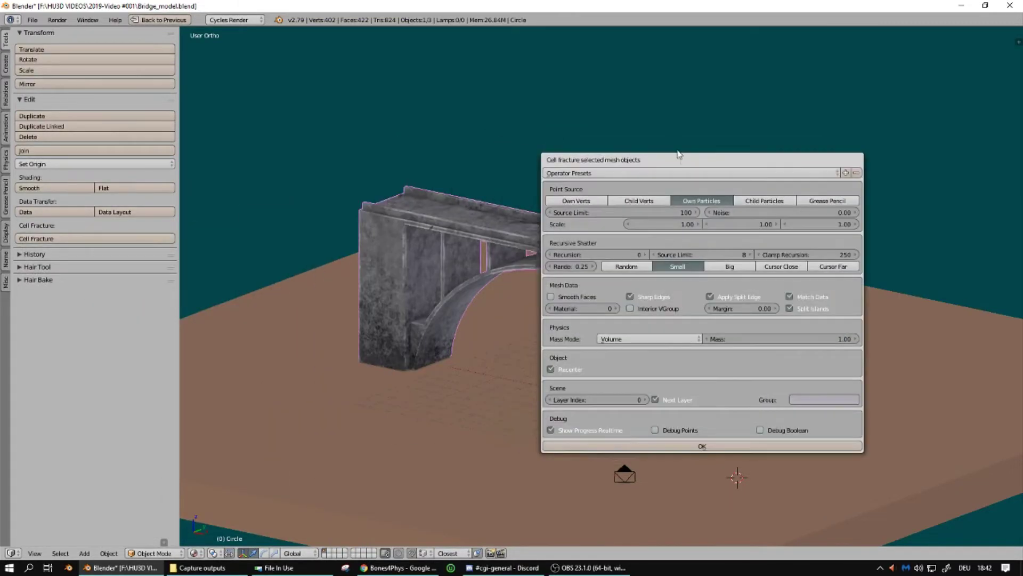
key("space")
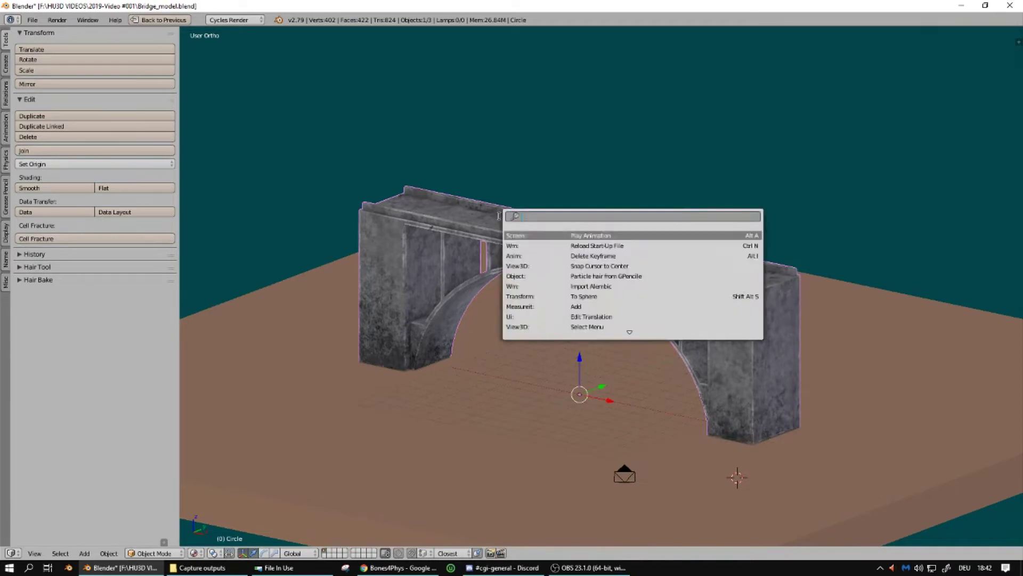
Try Cell Fracture settings on the bridge with cell scale 0.46, 0.31 and 0.37 and increased noise
key("space")
type("cell")
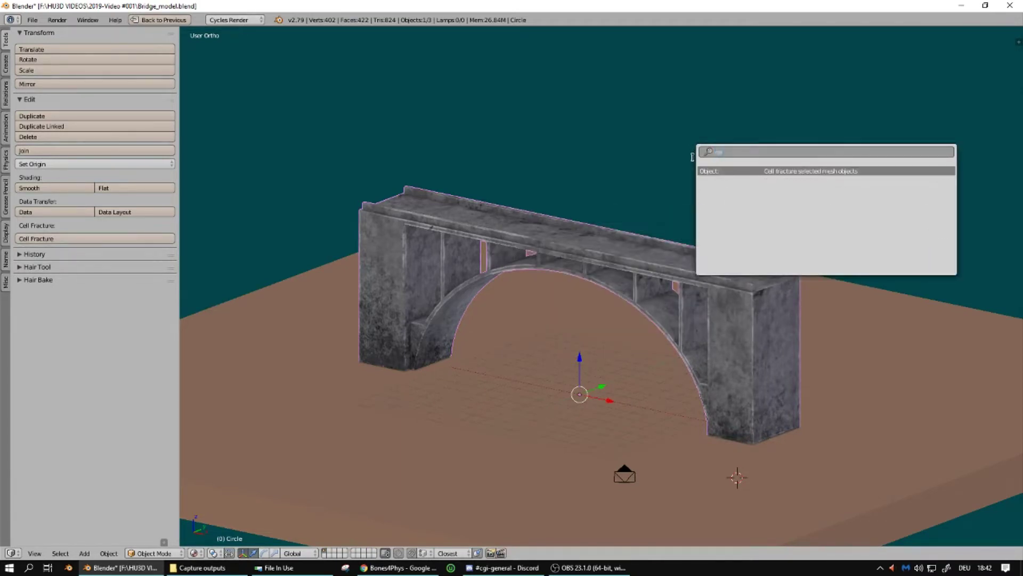
key("Return")
left_click_drag(767, 160, 821, 149)
left_click_drag(718, 213, 705, 213)
left_click_drag(789, 213, 761, 212)
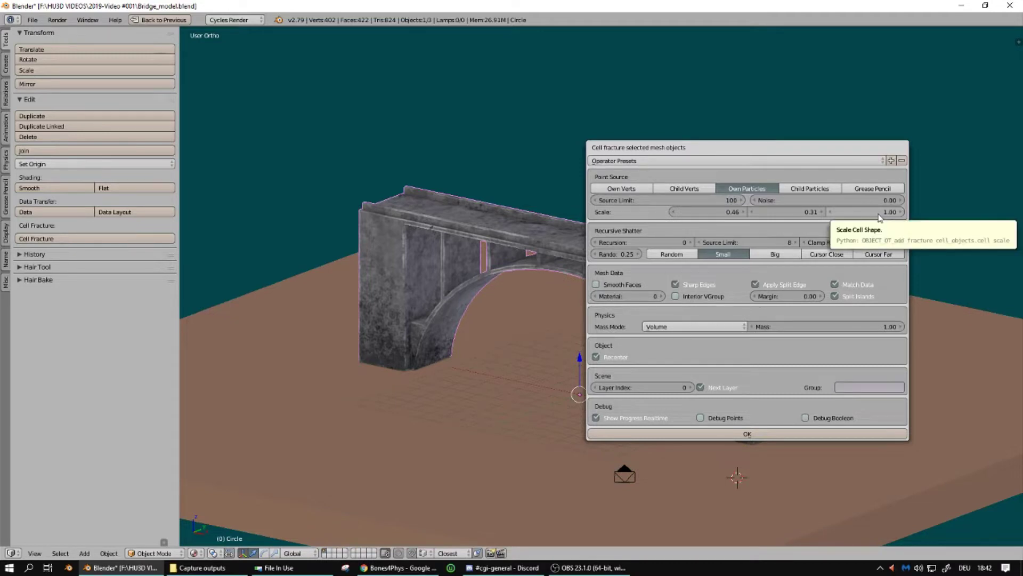
mouse_move(879, 212)
left_mouse_down()
mouse_move(845, 212)
mouse_move(885, 200)
left_mouse_up()
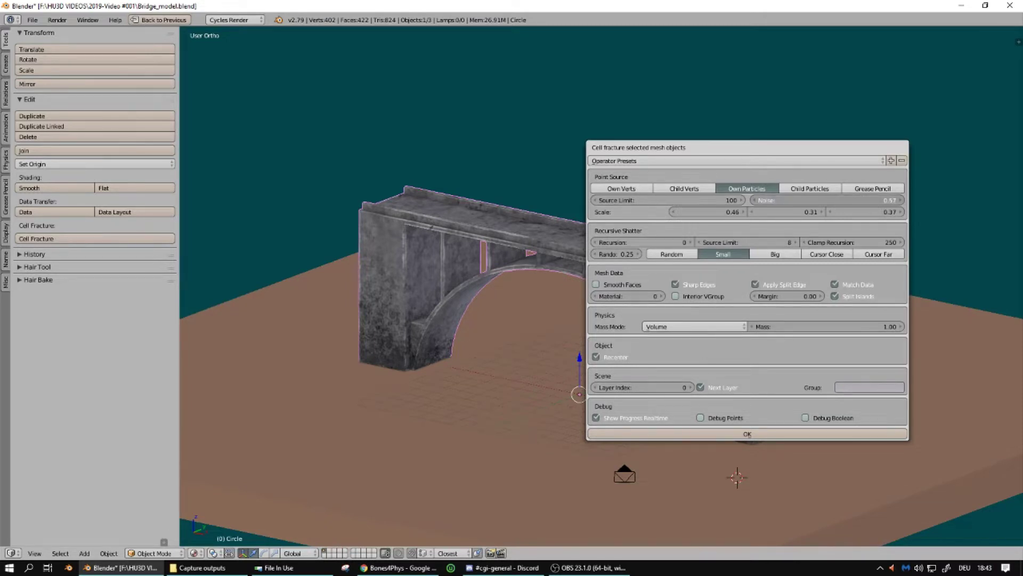
left_click_drag(885, 200, 887, 201)
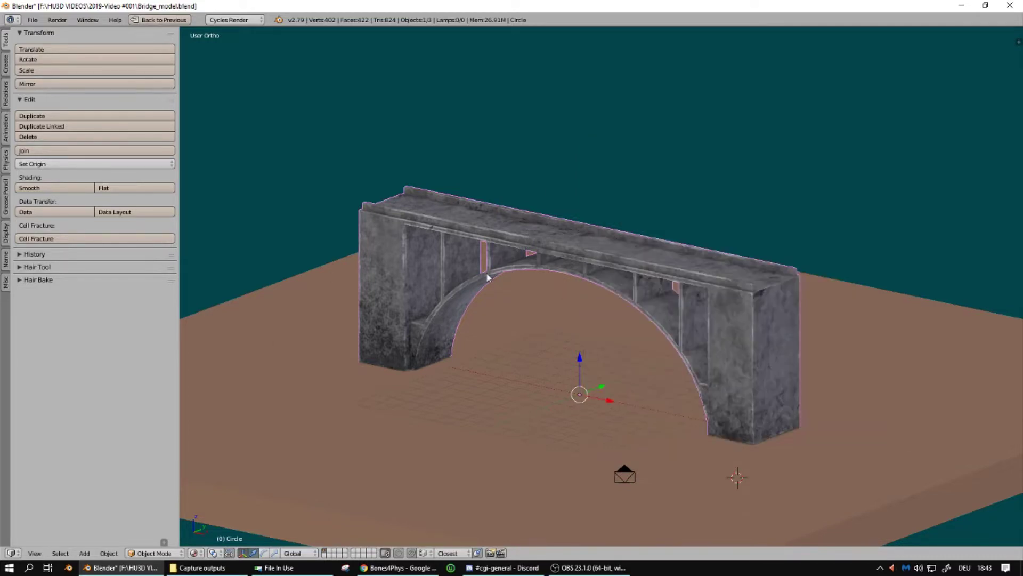
Restore the multi-editor layout and enlarge the properties editor and the bridge's material slot list
key("ctrl+Up")
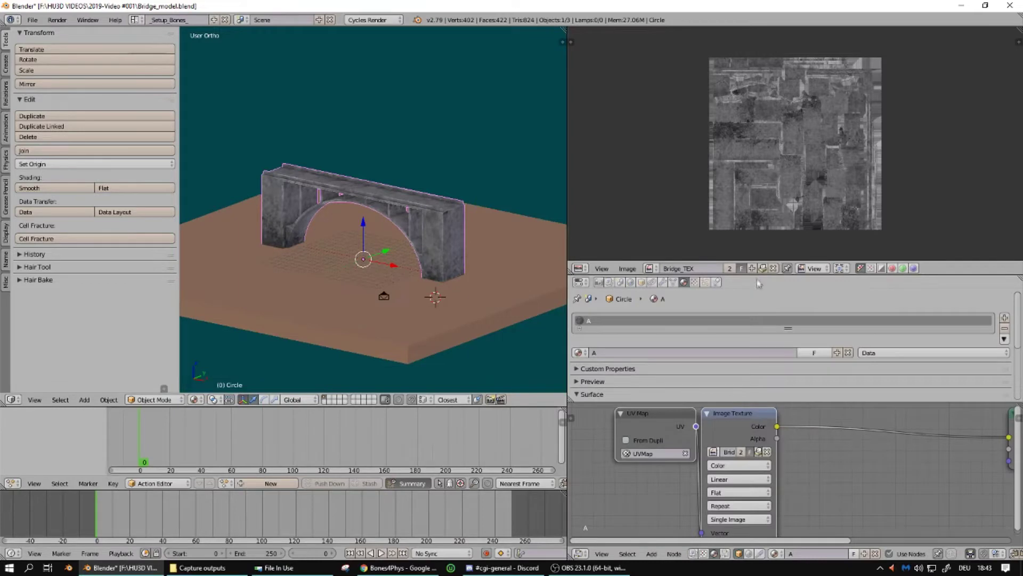
left_click_drag(757, 275, 764, 185)
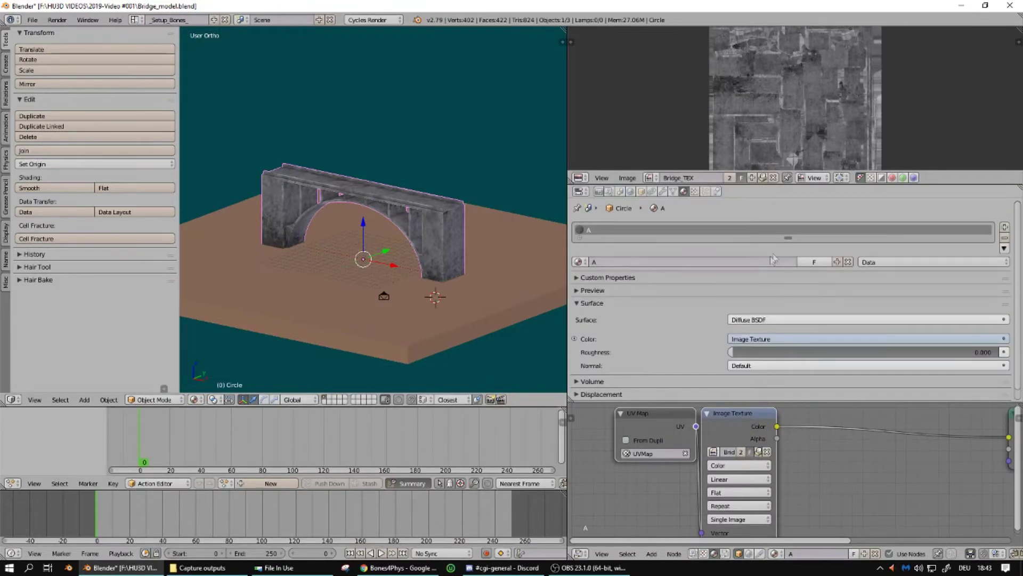
left_click_drag(789, 243, 789, 303)
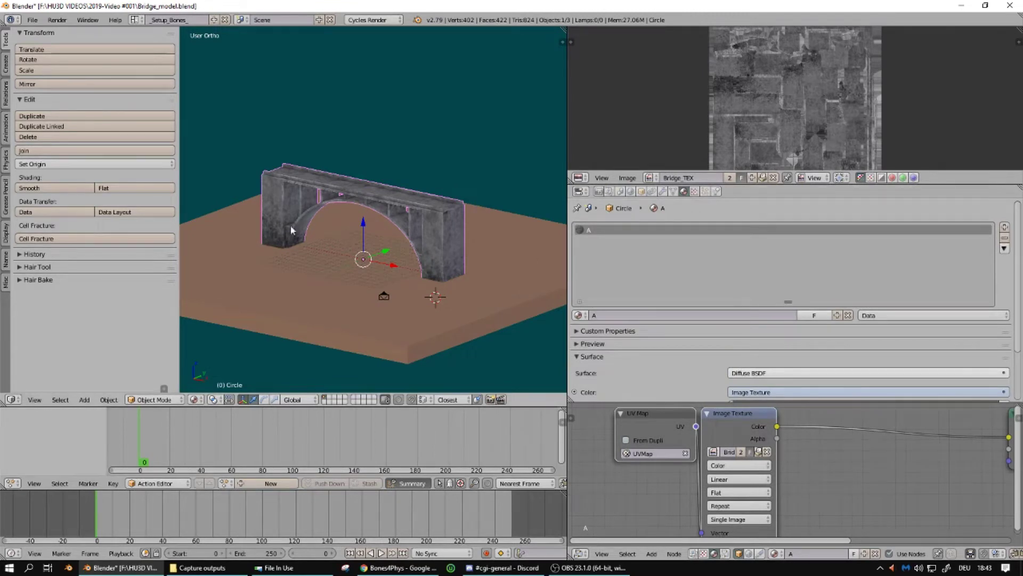
middle_click_drag(355, 232, 480, 240)
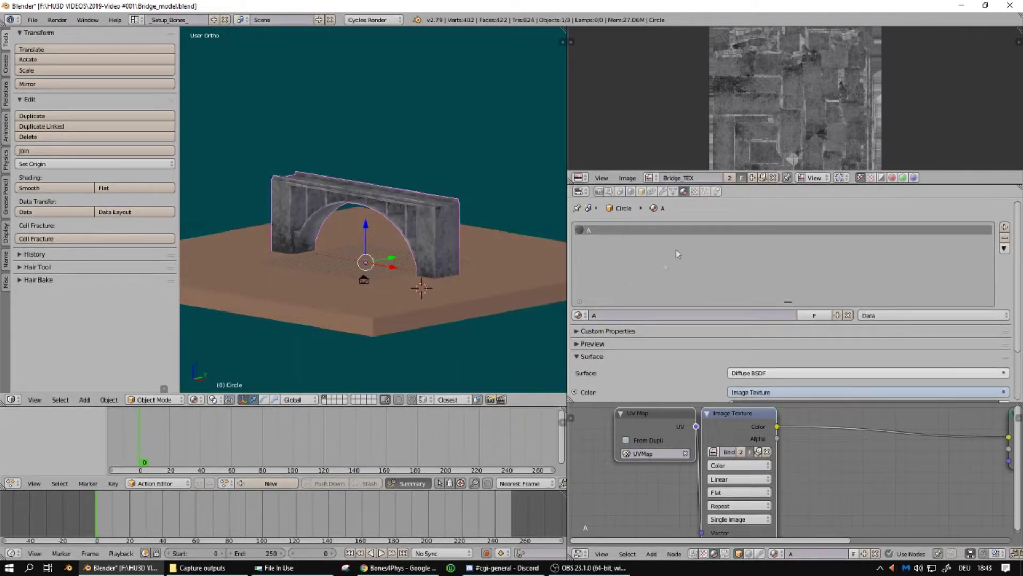
Add a second material slot to the bridge with a new material named B
left_click(1005, 229)
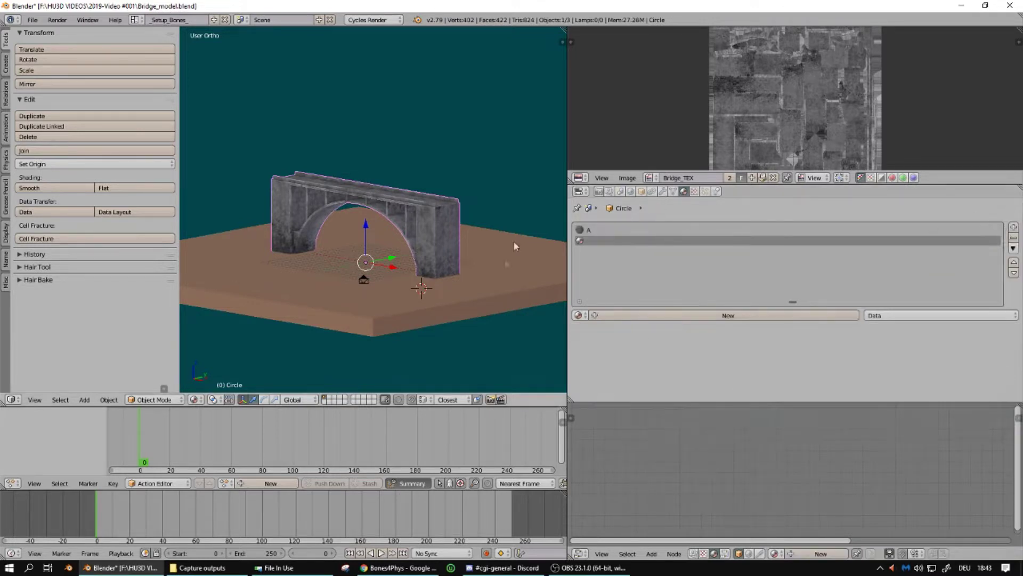
left_click(681, 318)
double_click(680, 317)
type("B")
key("Return")
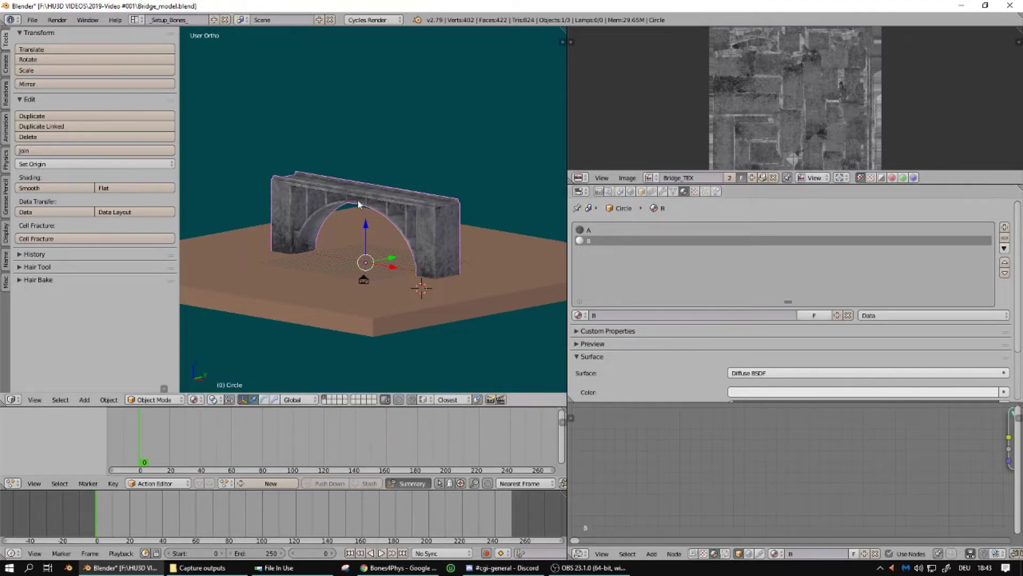
Set the diffuse color of material B to a pinkish red
scroll(814, 369, "down", 2)
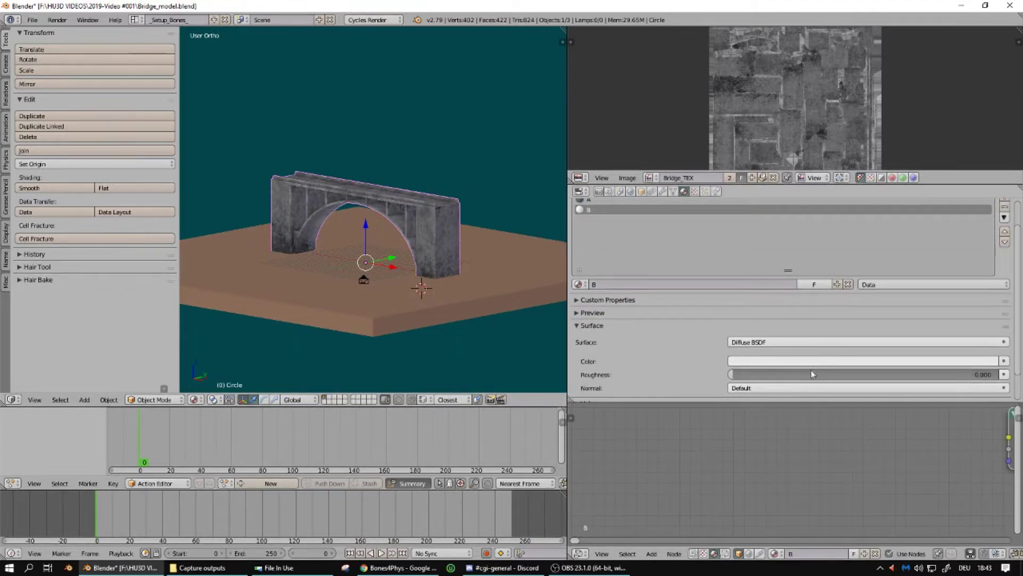
left_click(813, 365)
left_click(982, 265)
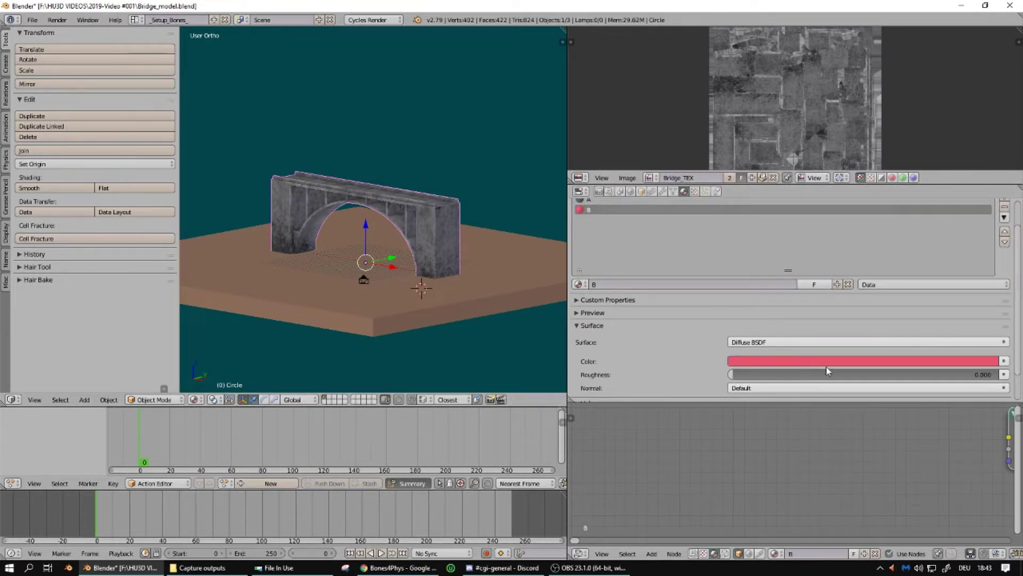
scroll(782, 360, "up", 1)
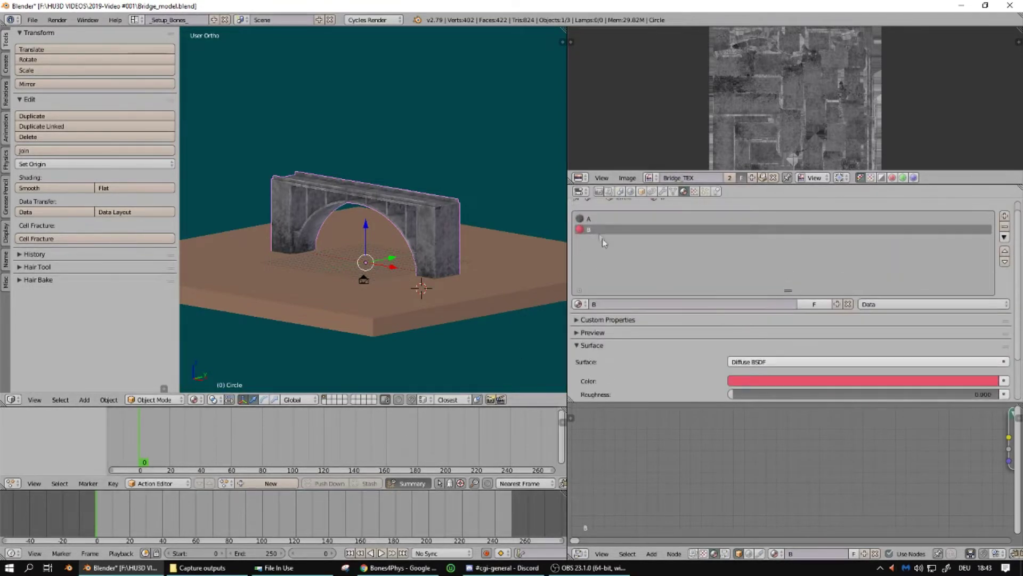
scroll(786, 346, "down", 1)
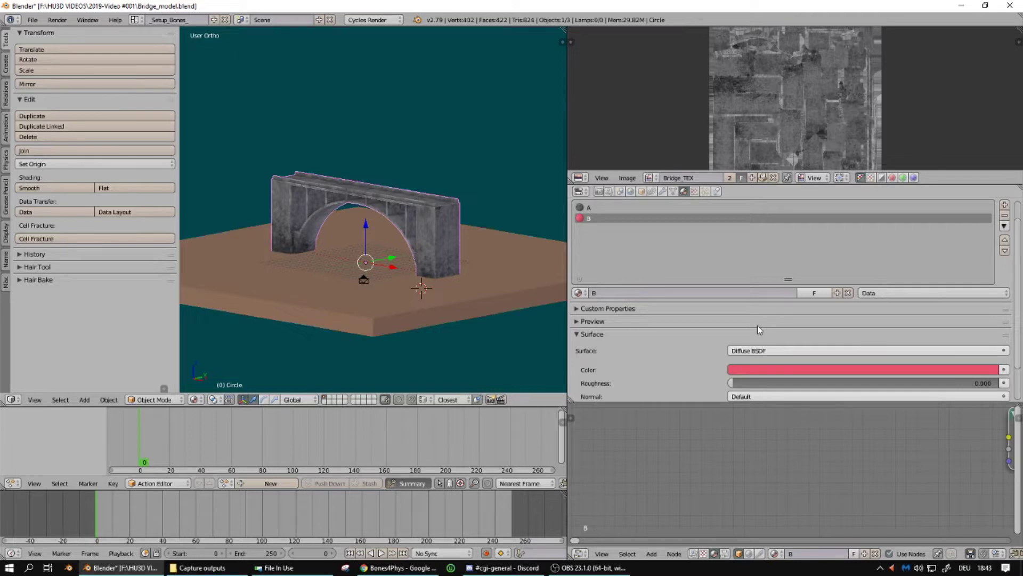
Maximize the 3D view and configure Cell Fracture on the bridge with noise 0.87 and cell scale 0.34, 0.25 and 0.34
key("space")
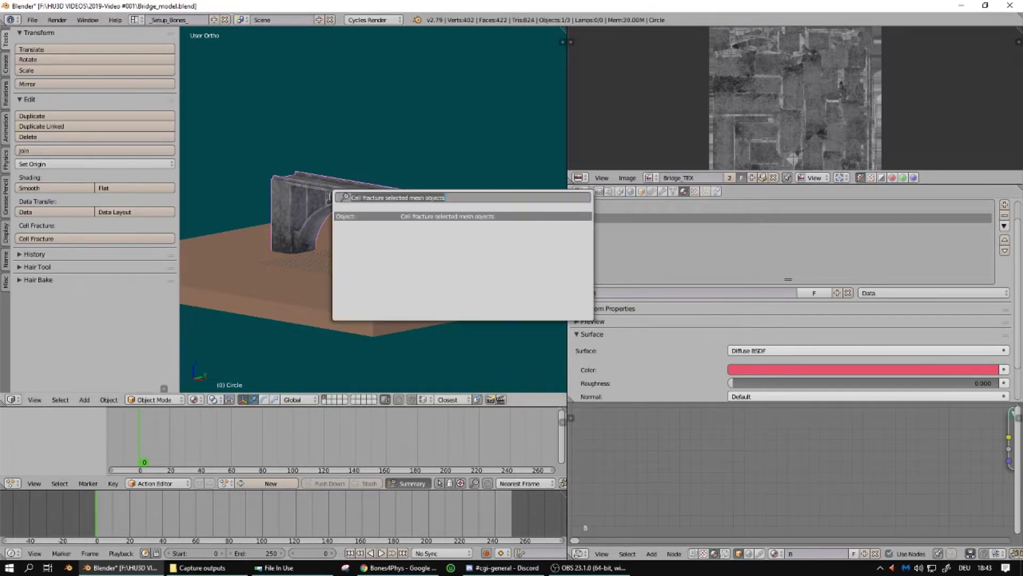
key("Escape")
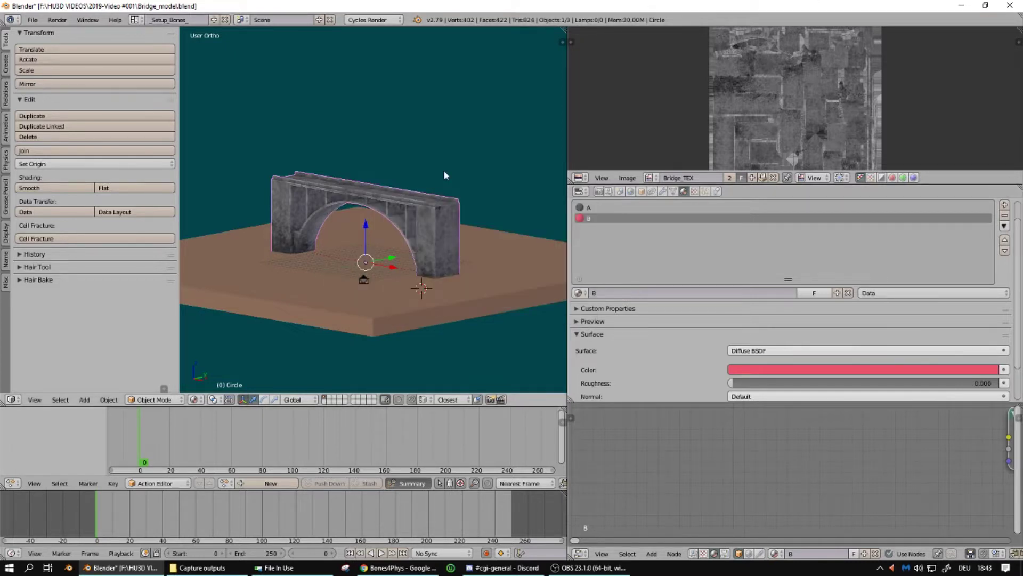
key("shift+space")
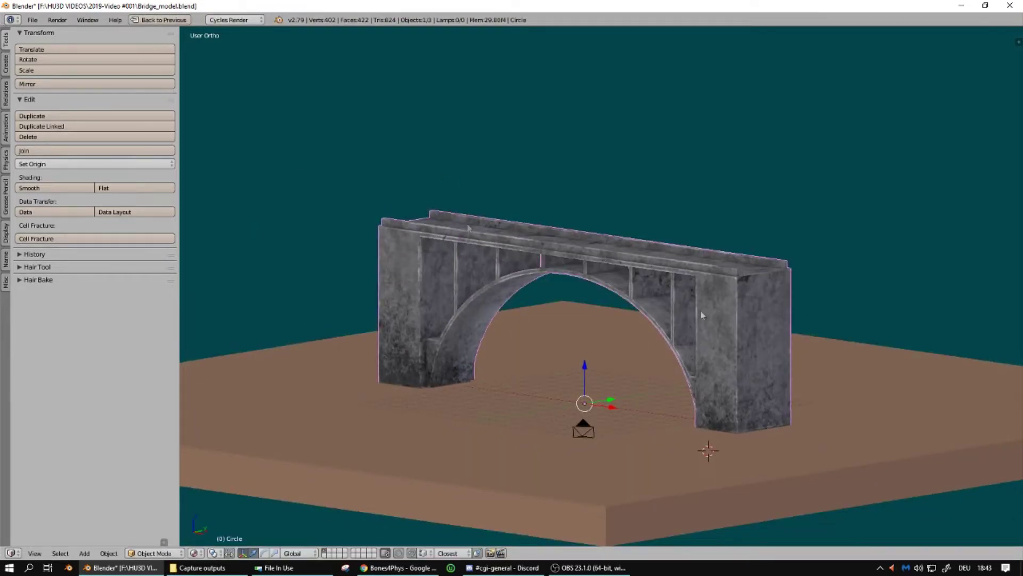
scroll(701, 311, "up", 2)
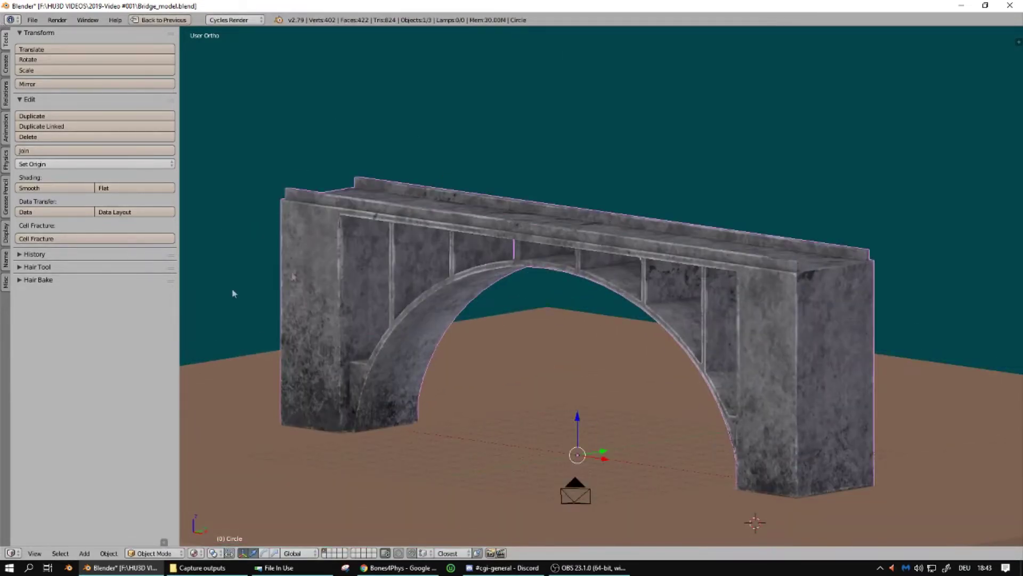
left_click(132, 237)
left_click_drag(261, 248, 548, 178)
left_click_drag(557, 221, 578, 221)
left_click(426, 233)
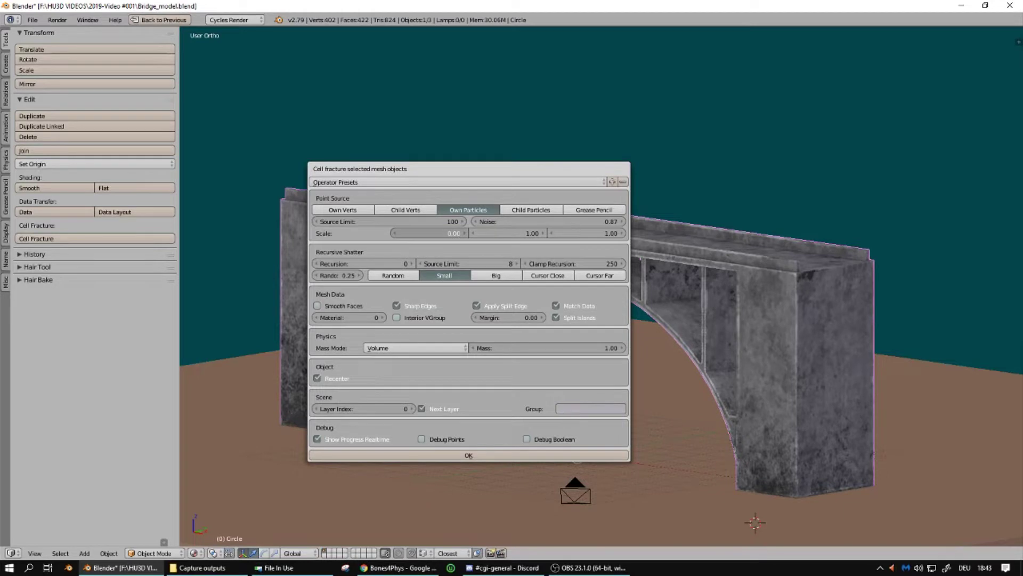
left_click_drag(426, 233, 444, 233)
left_click_drag(509, 232, 586, 233)
left_click(586, 233)
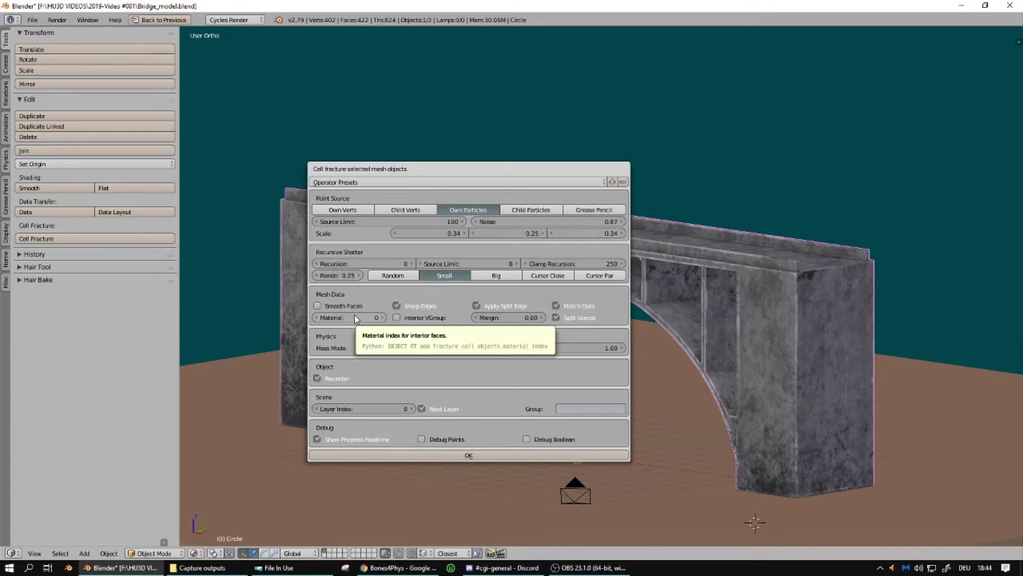
Set the interior material index and recursion to 1, and run Cell Fracture on the bridge
left_click(383, 319)
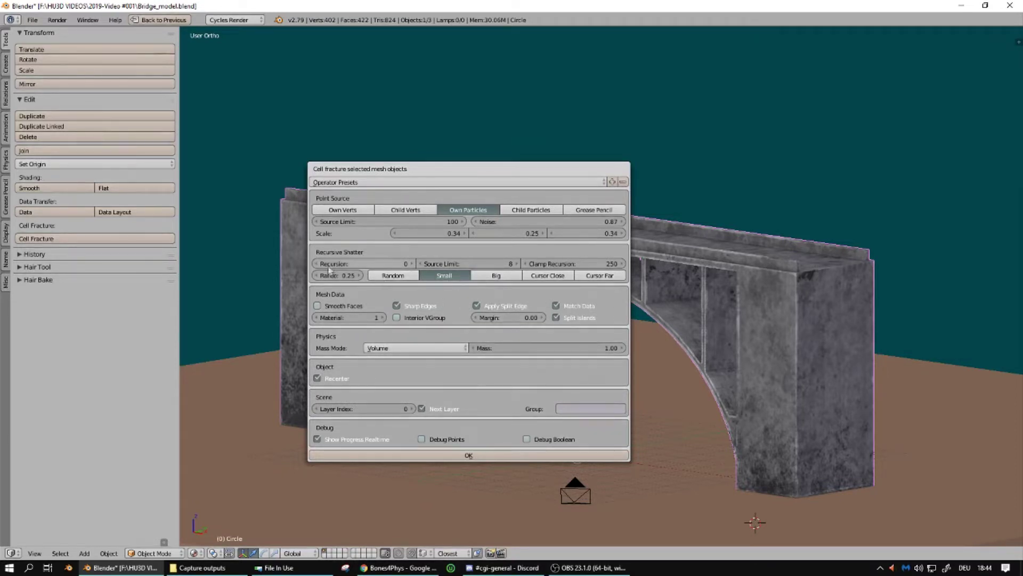
left_click(411, 264)
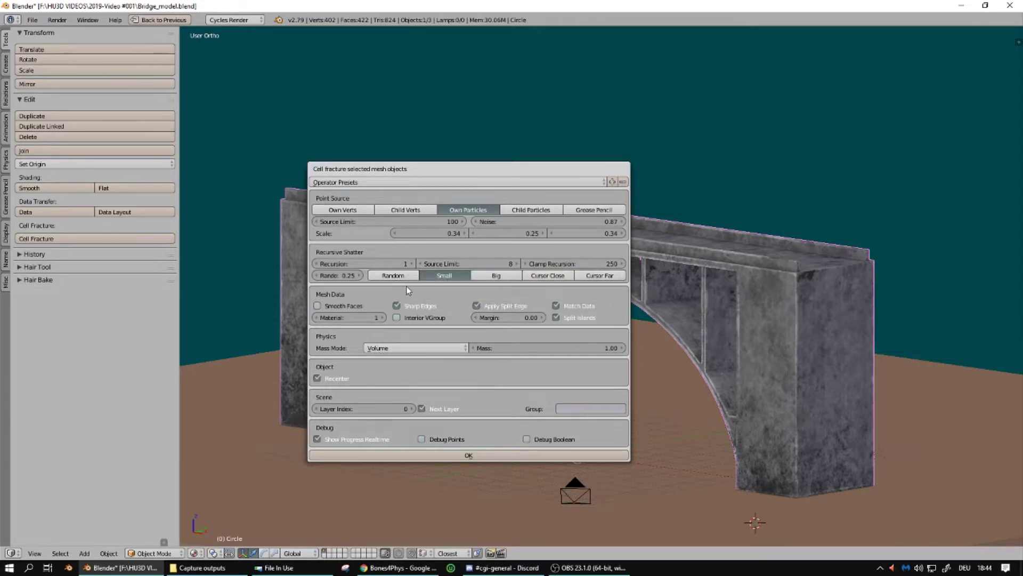
left_click(489, 455)
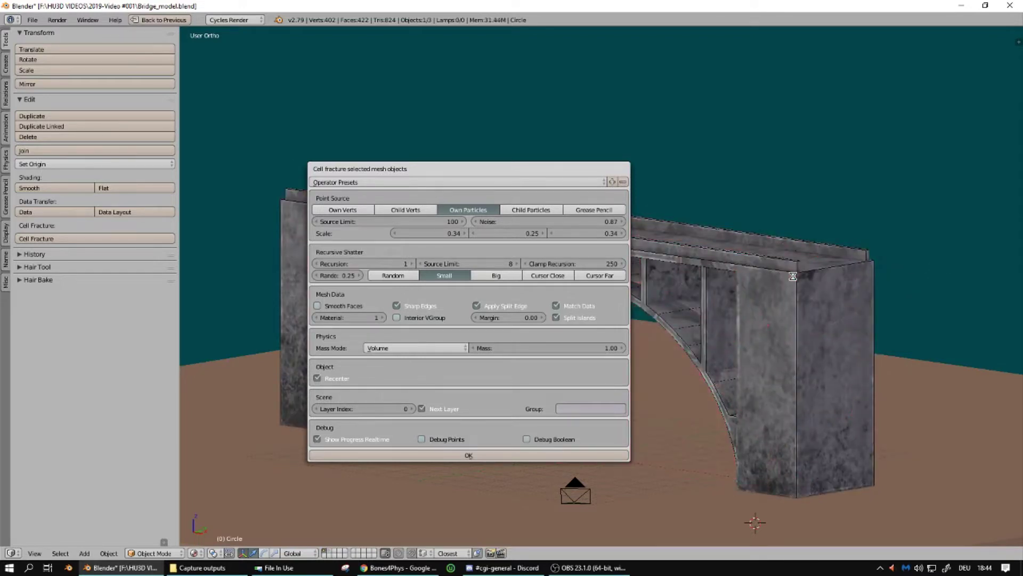
left_click(627, 144)
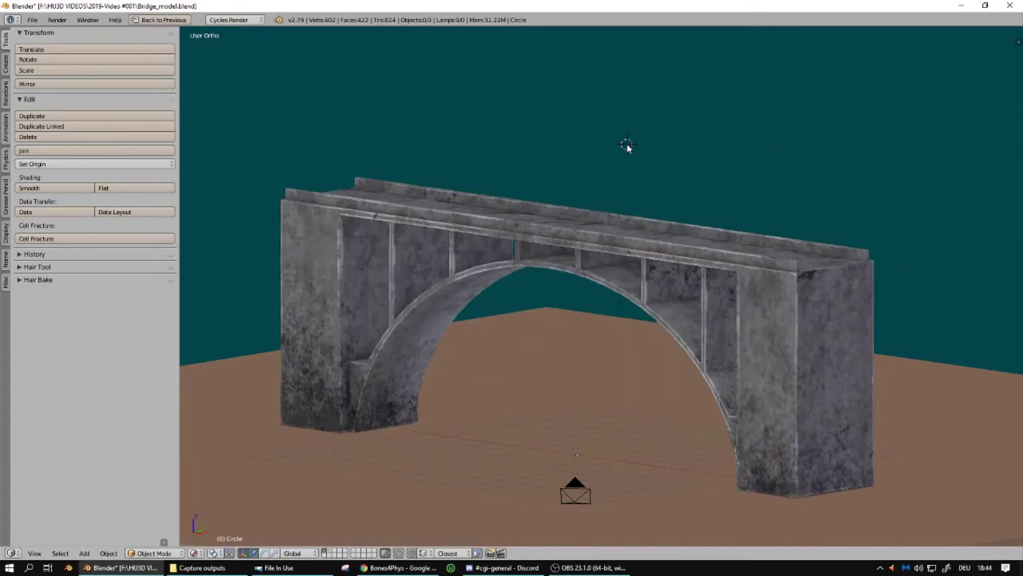
middle_click_drag(587, 295, 449, 436)
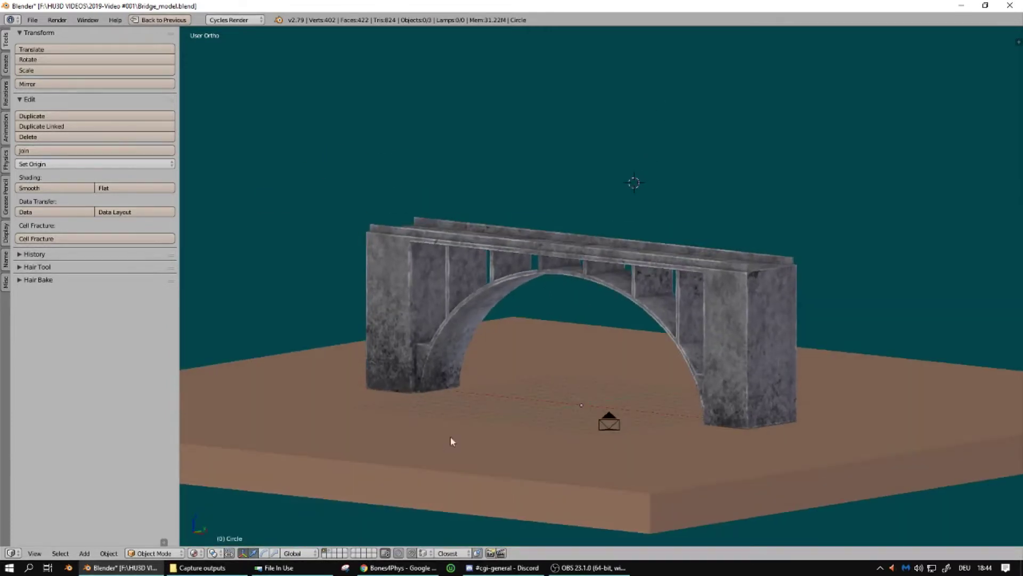
Show the second layer and check two fractured bridge pieces by starting and cancelling a move on each
left_click(330, 550)
middle_click_drag(523, 303, 616, 326)
right_click(638, 246)
key("g")
key("Escape")
middle_click_drag(700, 273, 702, 287)
middle_click_drag(699, 239, 711, 269)
right_click(725, 268)
key("g")
key("Escape")
scroll(709, 251, "up", 4)
scroll(782, 312, "down", 5)
middle_click_drag(782, 312, 442, 290)
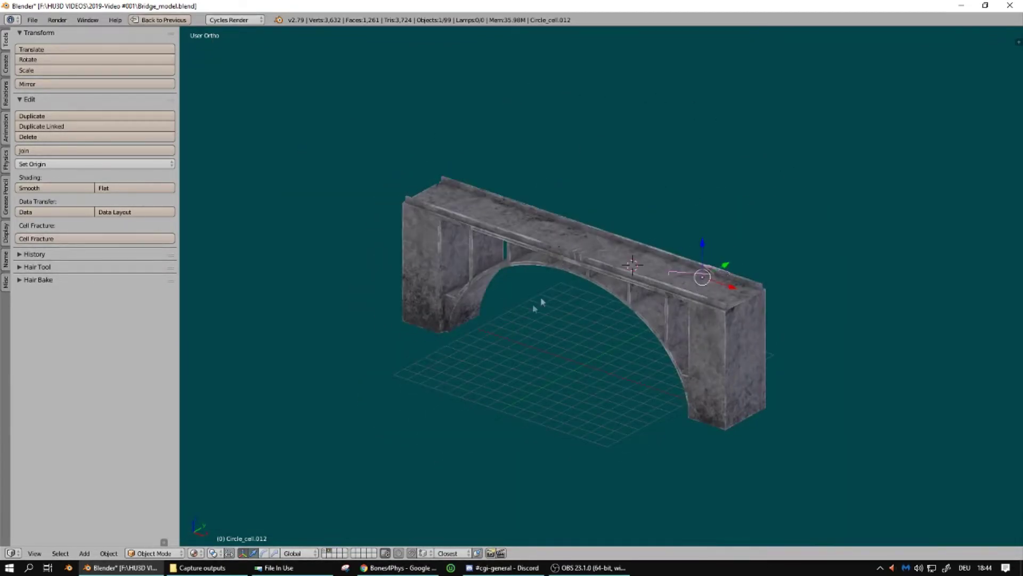
Examine the texture around the middle of the fractured bridge's deck up close
scroll(554, 288, "up", 2)
scroll(600, 299, "up", 1)
scroll(593, 268, "down", 4)
middle_click_drag(594, 274, 659, 202)
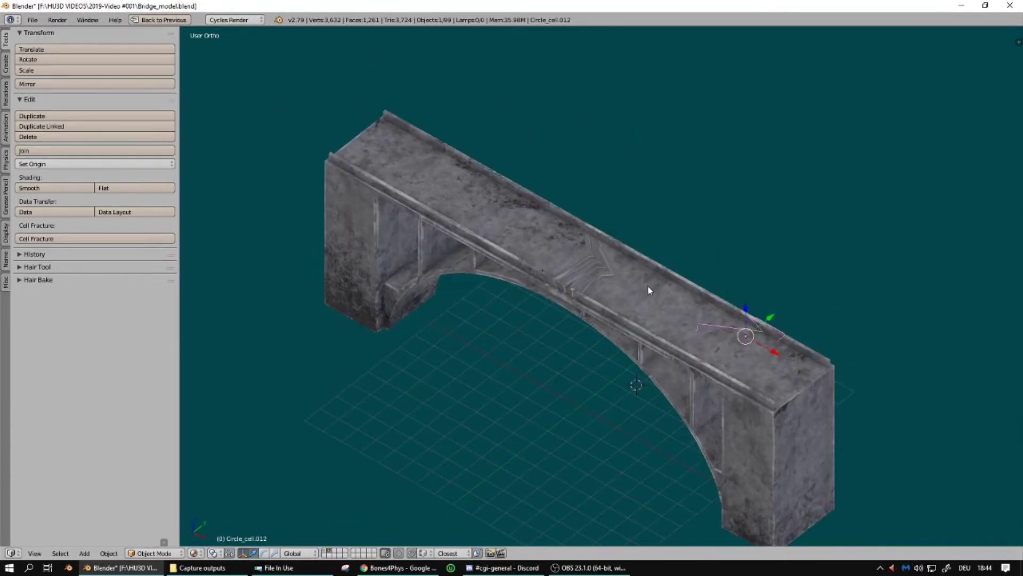
scroll(586, 298, "up", 3)
scroll(549, 285, "up", 2)
scroll(583, 336, "down", 5)
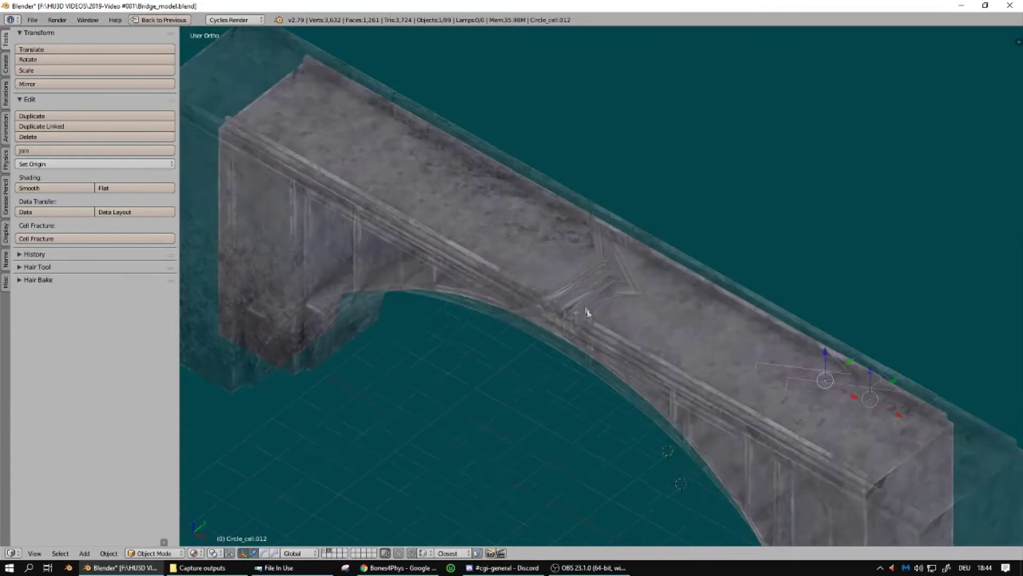
scroll(591, 316, "up", 5)
middle_click_drag(593, 316, 632, 269)
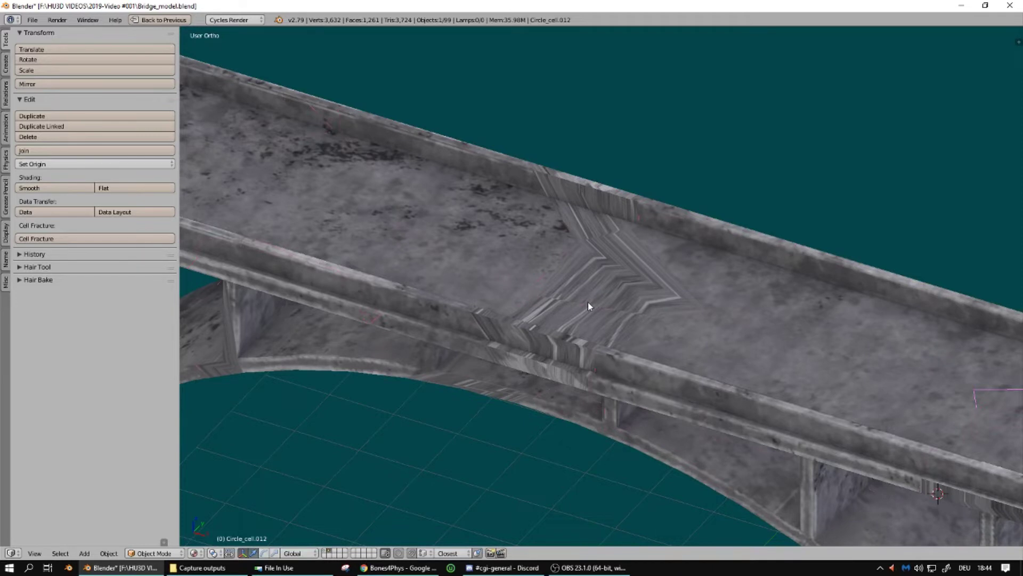
Show the first layer, select the original bridge, restore the multi-editor layout and enter Edit Mode
left_click(336, 552)
scroll(402, 407, "down", 4)
scroll(402, 407, "down", 3)
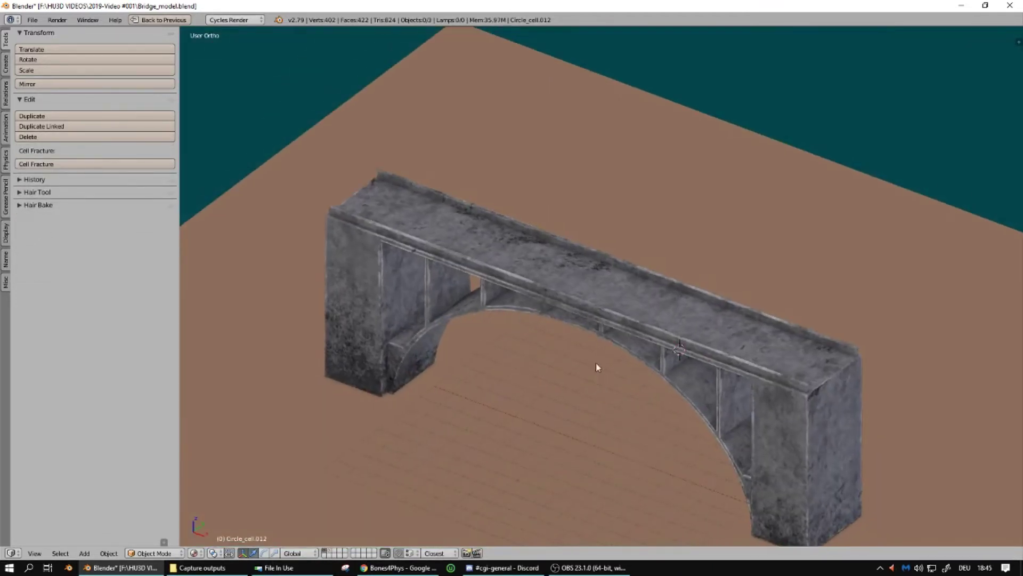
right_click(593, 377)
key("r")
key("r")
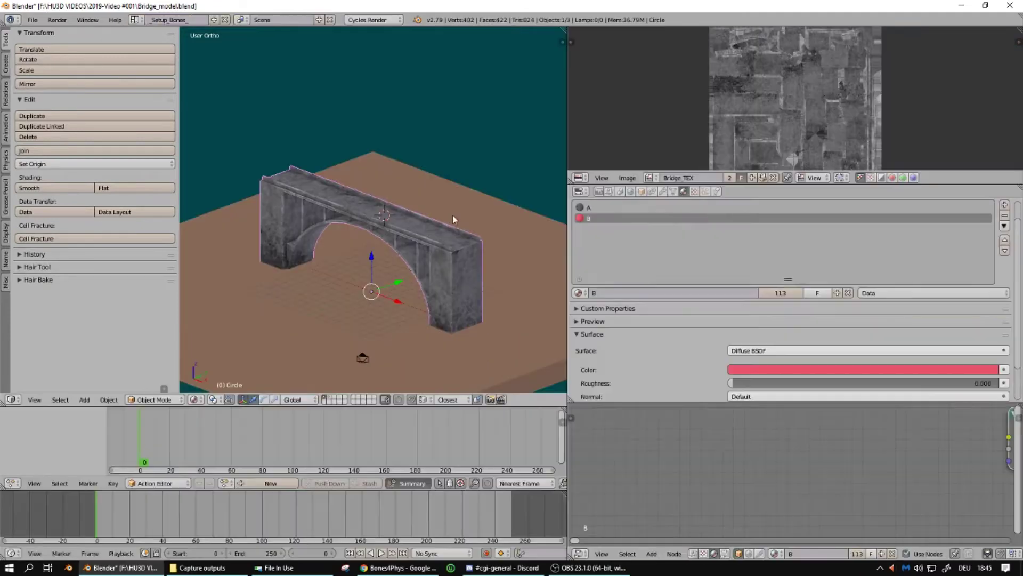
key("Tab")
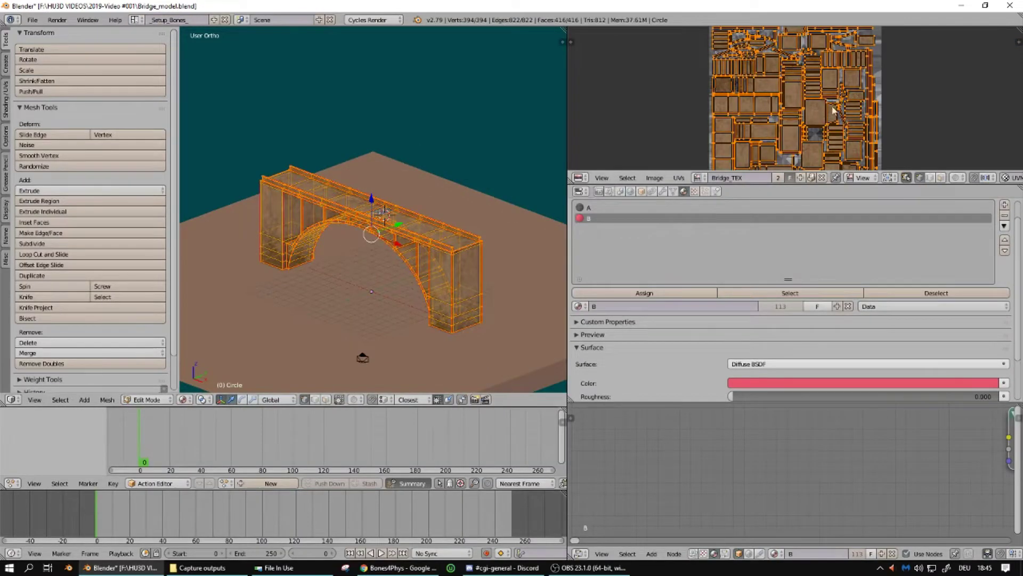
Enlarge the UV editor and turn on the Stretch display for the bridge's UVs
left_click_drag(777, 184, 778, 376)
scroll(797, 240, "up", 1)
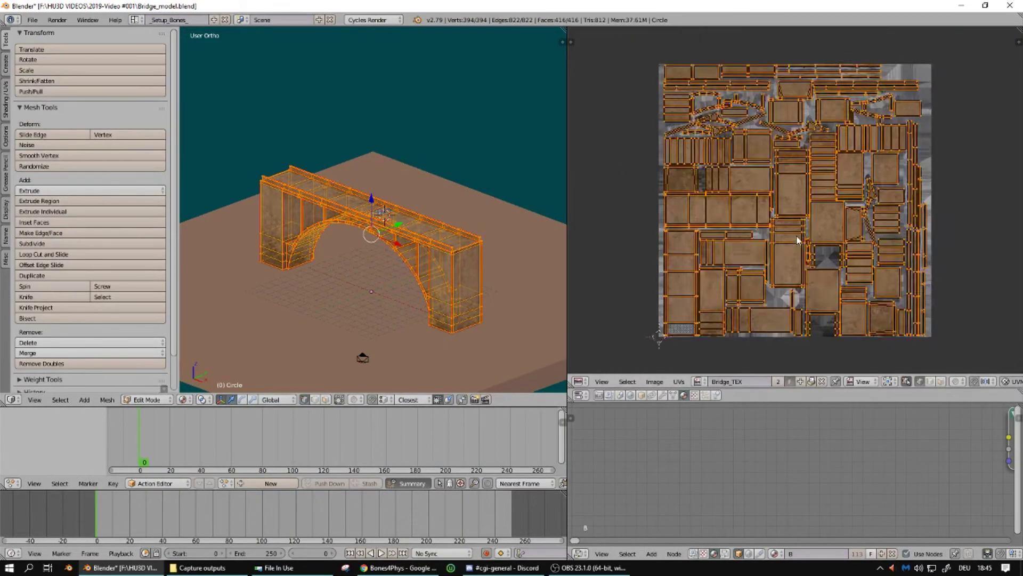
key("n")
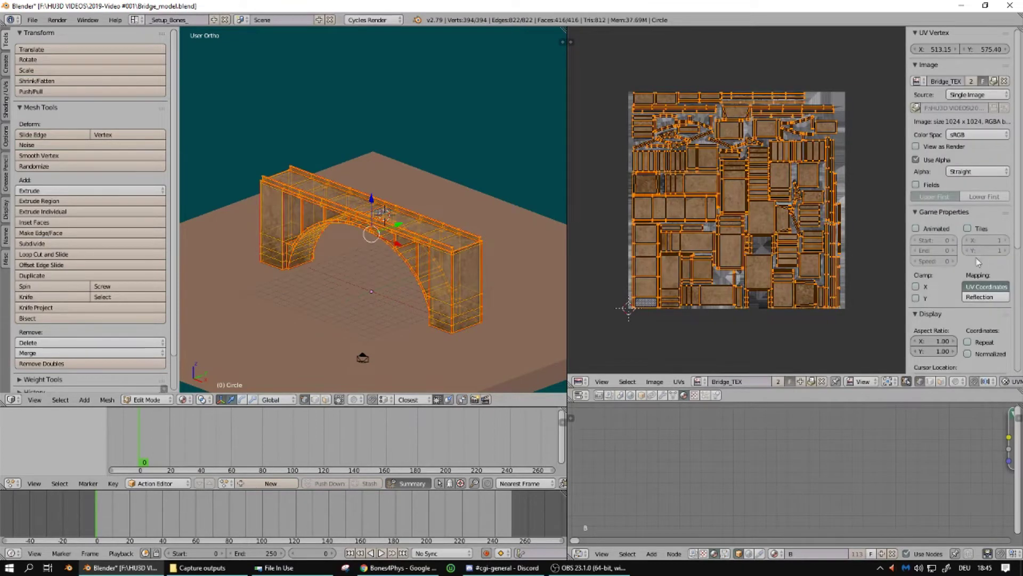
left_click(979, 234)
left_click(979, 234)
scroll(969, 331, "down", 8)
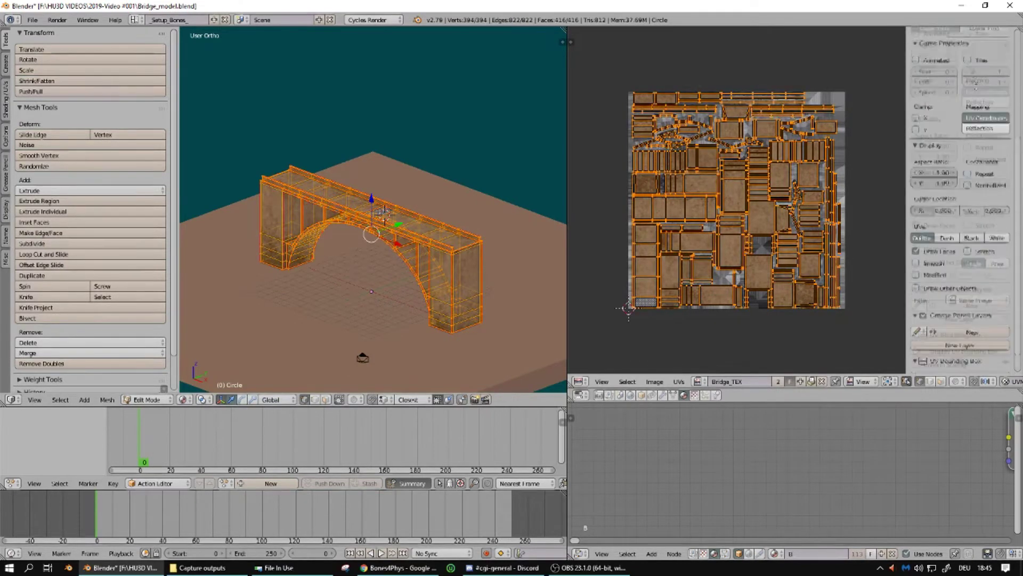
left_click(981, 231)
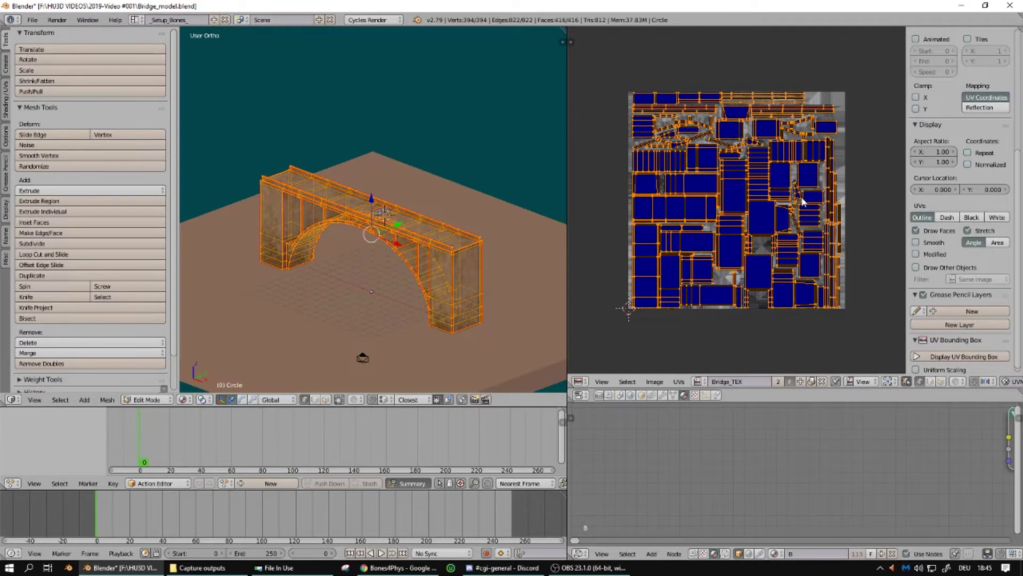
Return to Object Mode and inspect the fractured bridge on the second layer in the maximized 3D view
key("n")
scroll(803, 202, "up", 1)
left_click(149, 399)
left_click(149, 390)
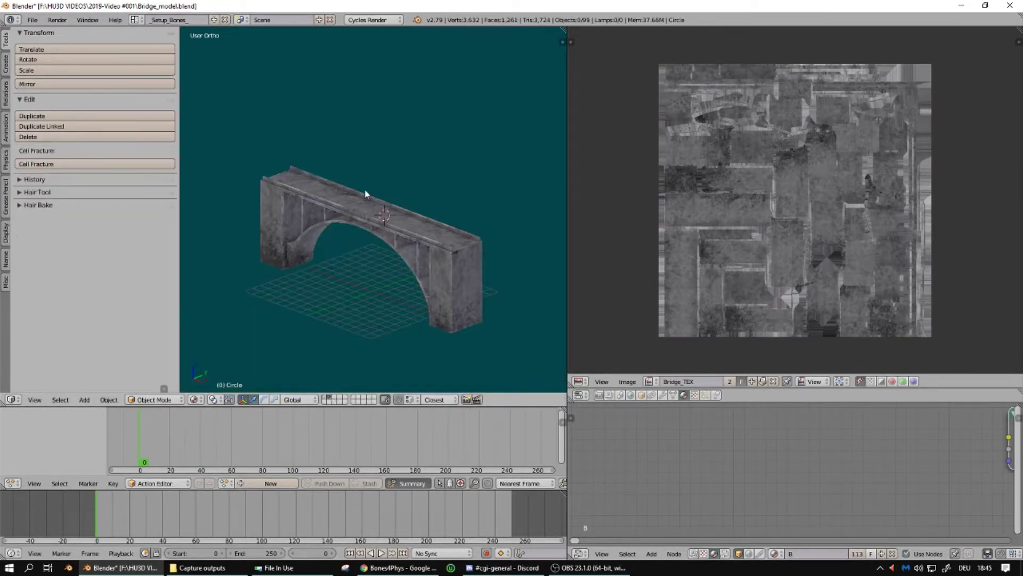
key("ctrl+Up")
scroll(588, 341, "up", 1)
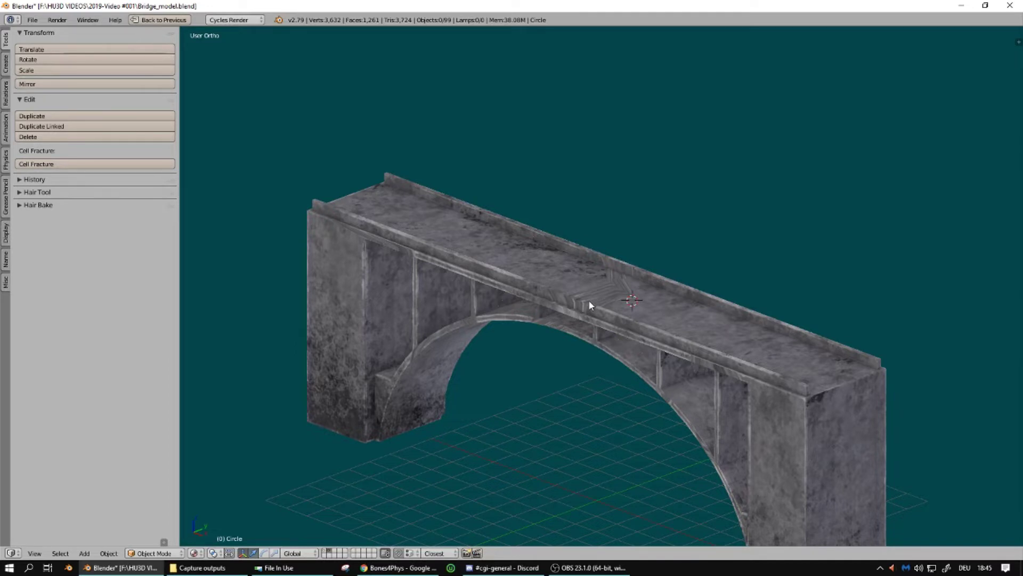
scroll(564, 258, "down", 3)
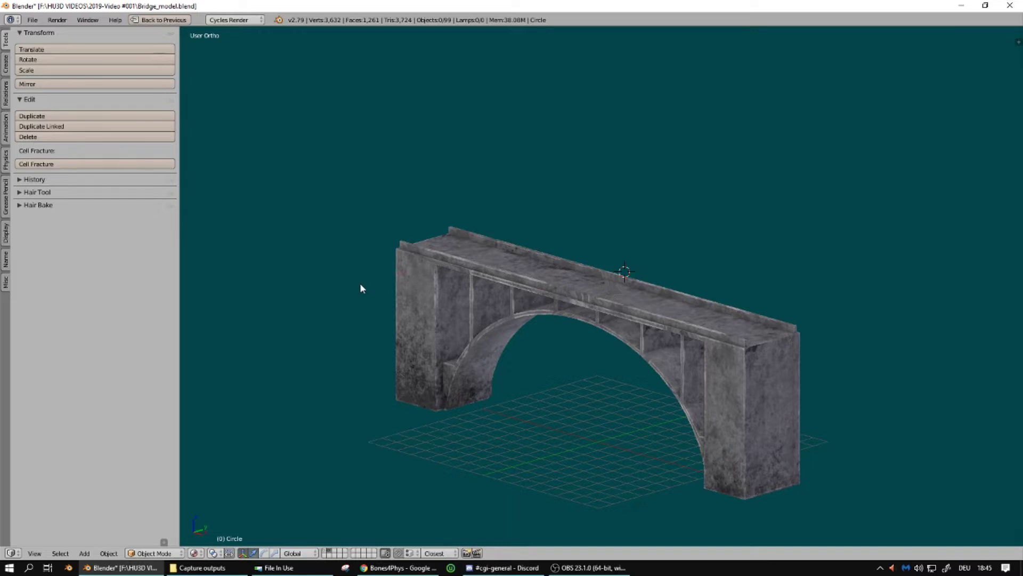
scroll(583, 324, "down", 2, "shift")
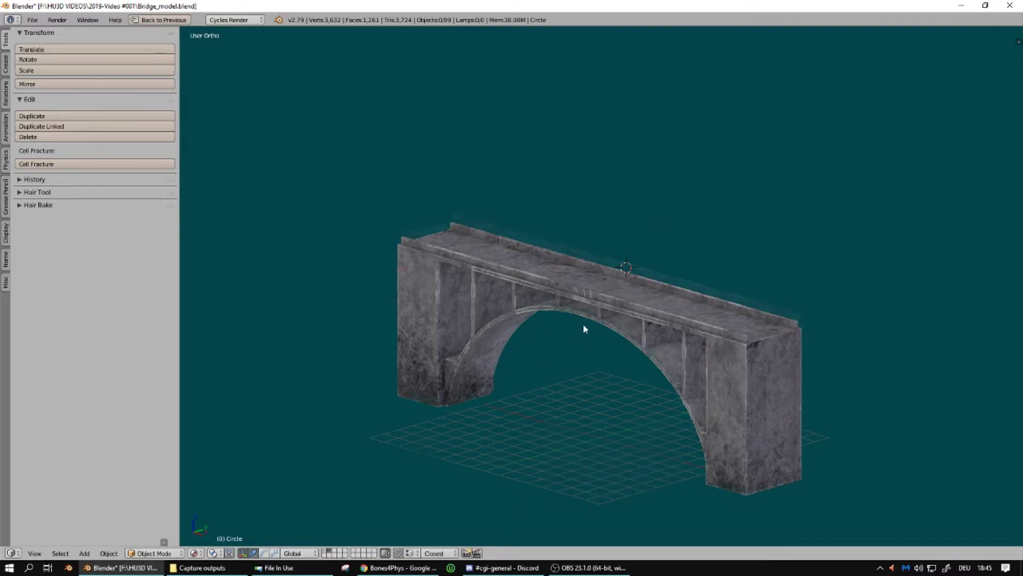
Show the first layer, select the original bridge and move it to layer 10
key("a")
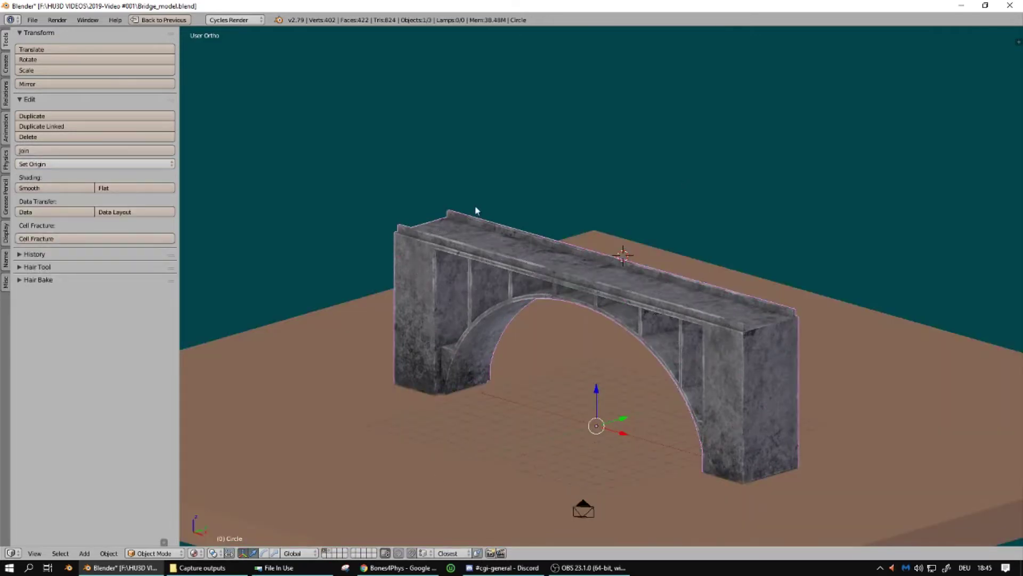
key("KP_8")
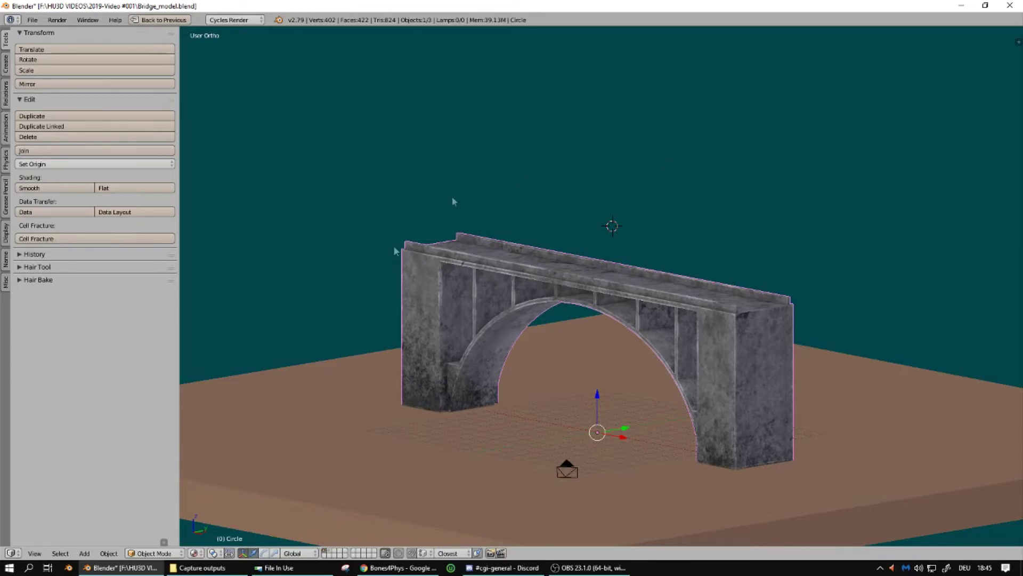
key("m")
left_click(658, 300)
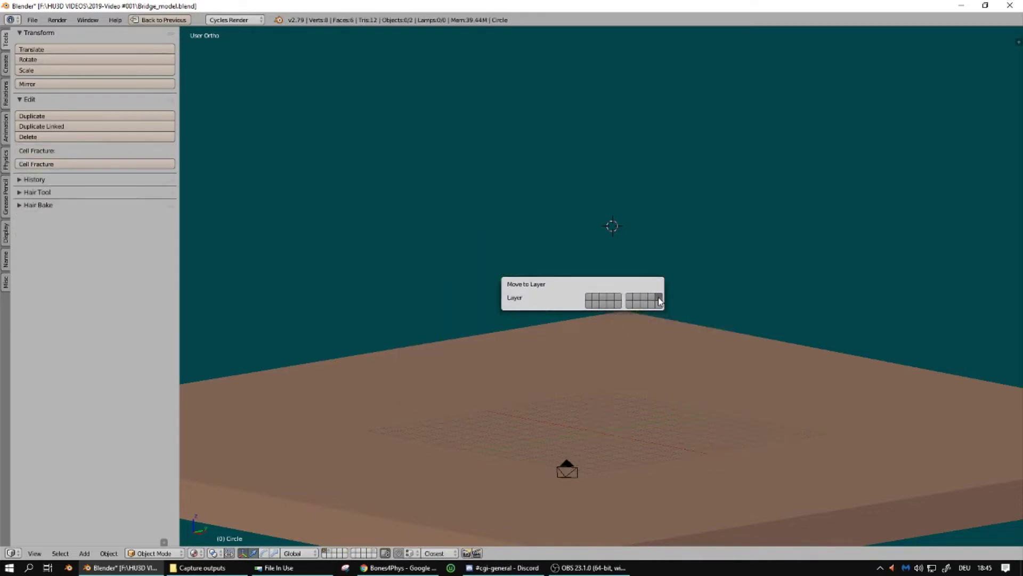
Show only the second layer, frame the fractured bridge and select all of its pieces
left_click(330, 556)
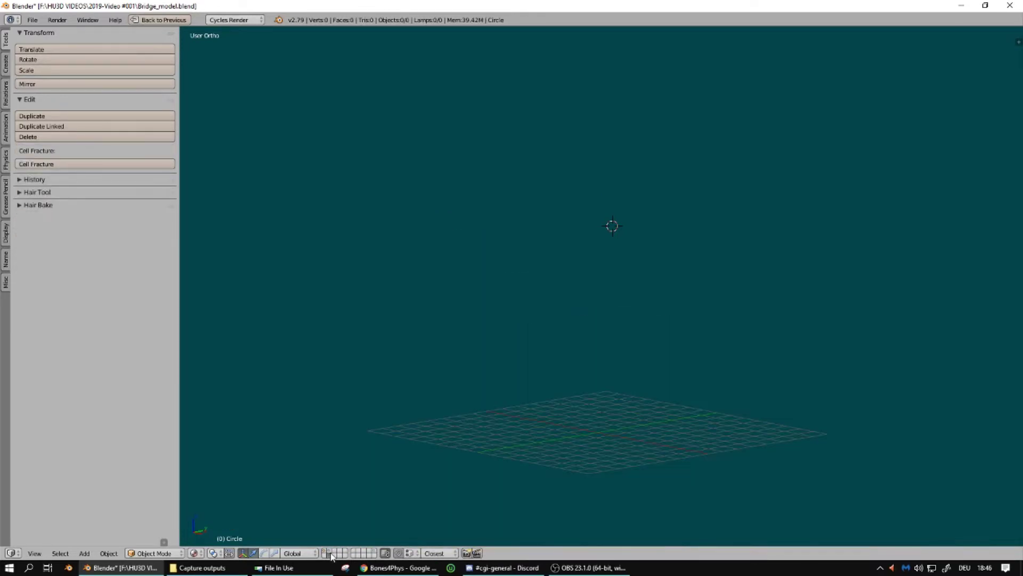
key("Home")
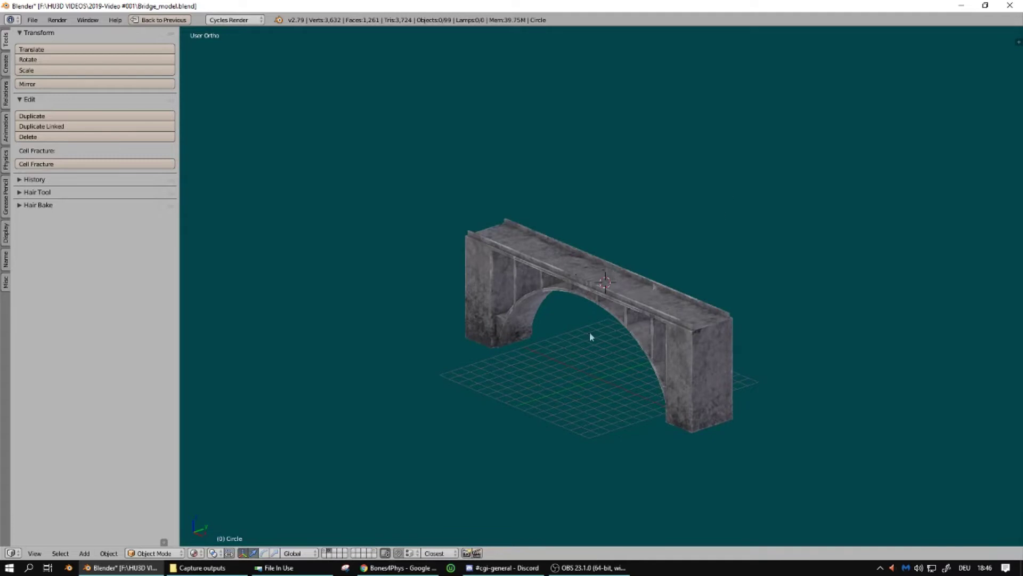
left_click(591, 297)
scroll(589, 309, "up", 4)
scroll(588, 315, "down", 2)
key("a")
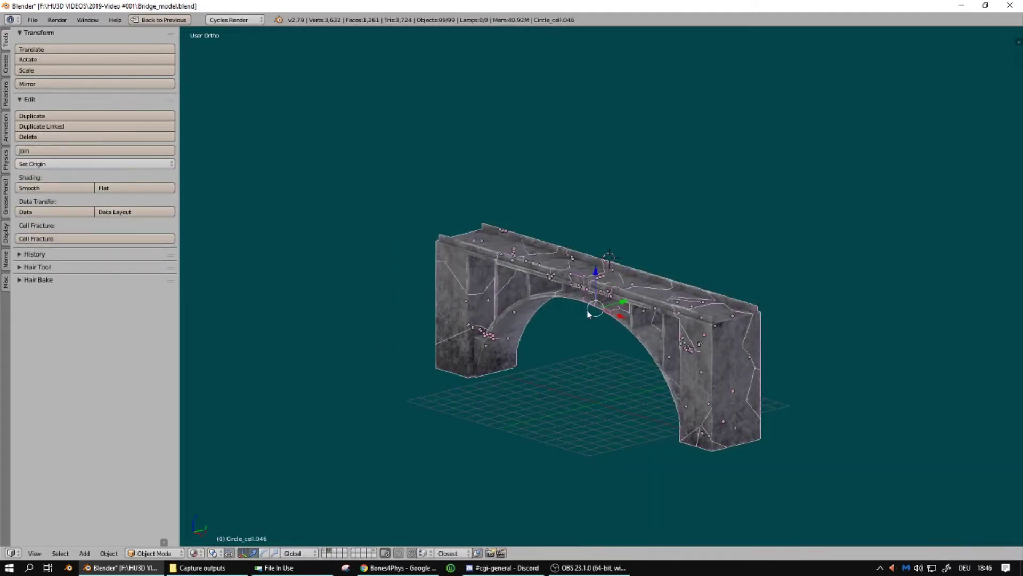
Make all the selected bridge pieces active rigid bodies
left_click(7, 160)
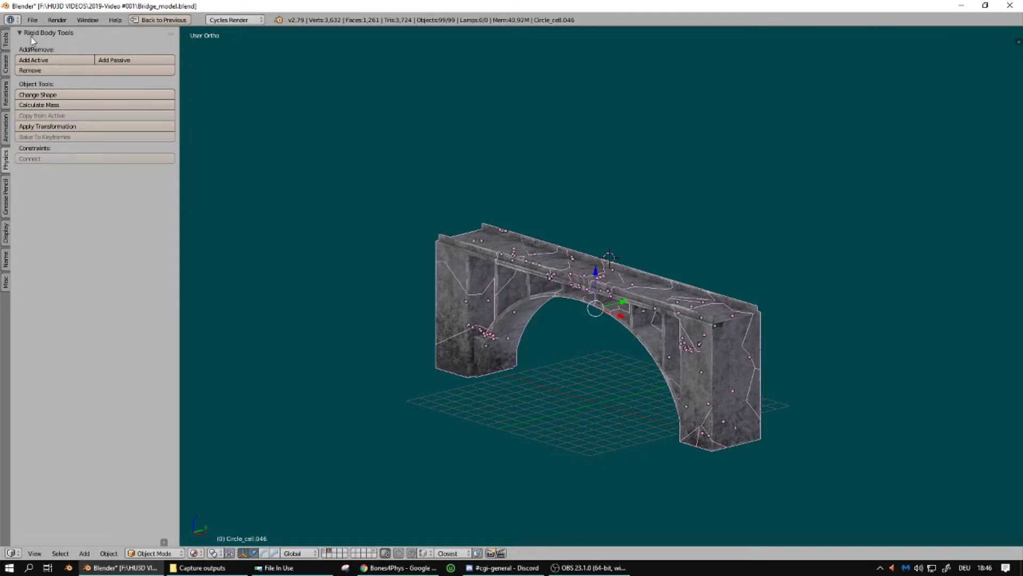
left_click(57, 62)
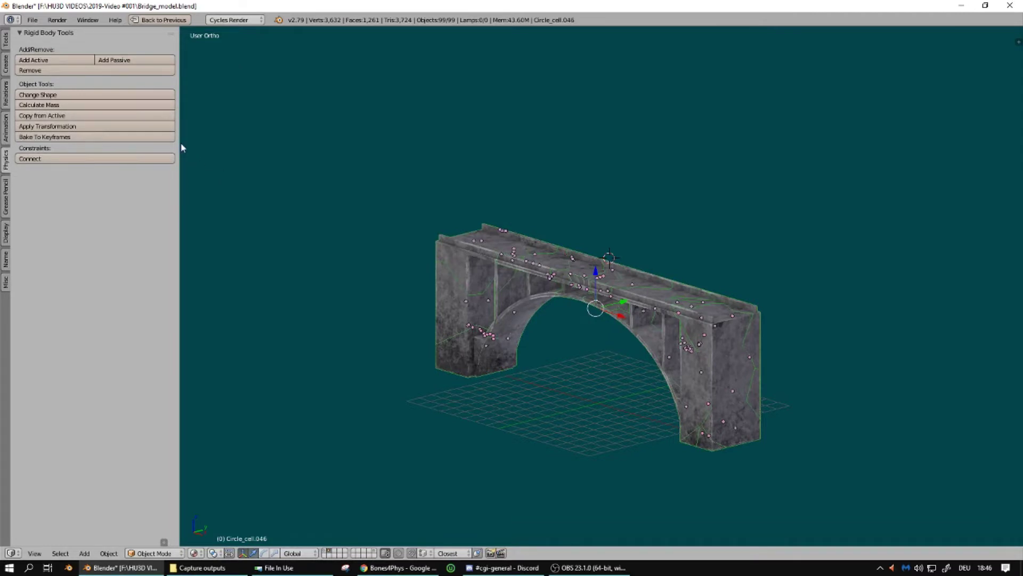
left_click_drag(181, 142, 218, 143)
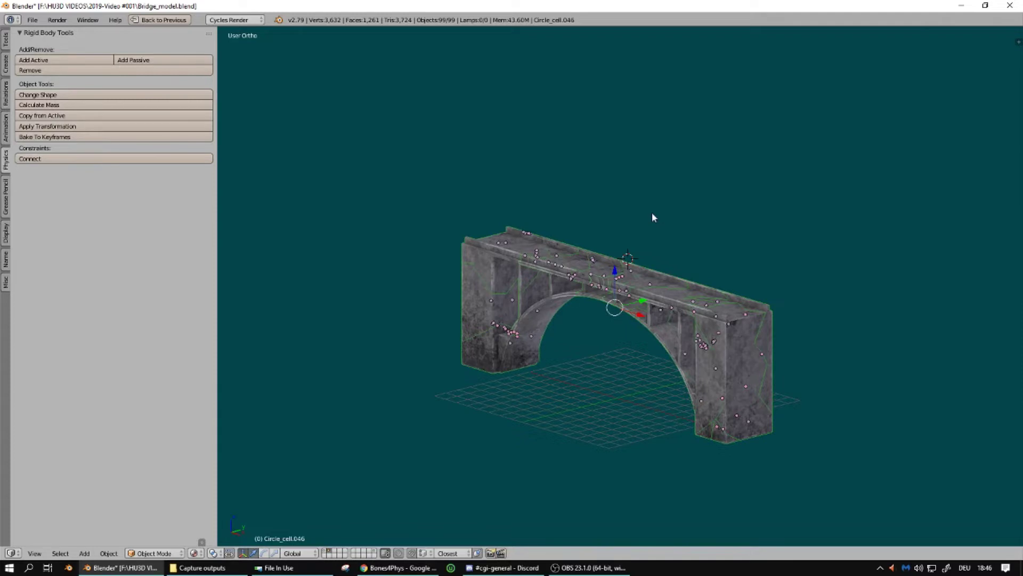
Calculate the pieces' mass with the Concrete preset and copy the rigid-body settings from the active piece to all selected pieces
left_click(41, 106)
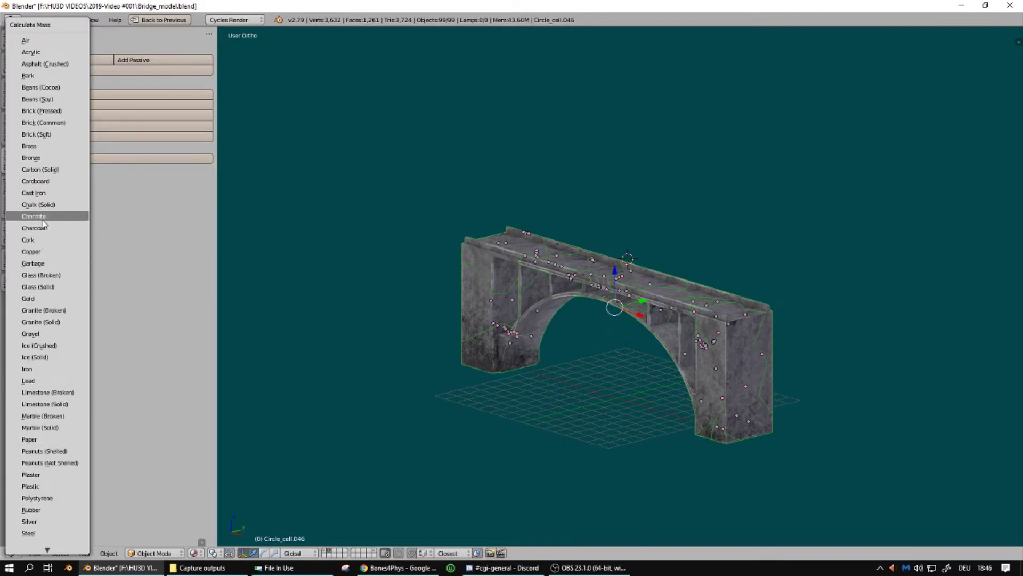
left_click(43, 219)
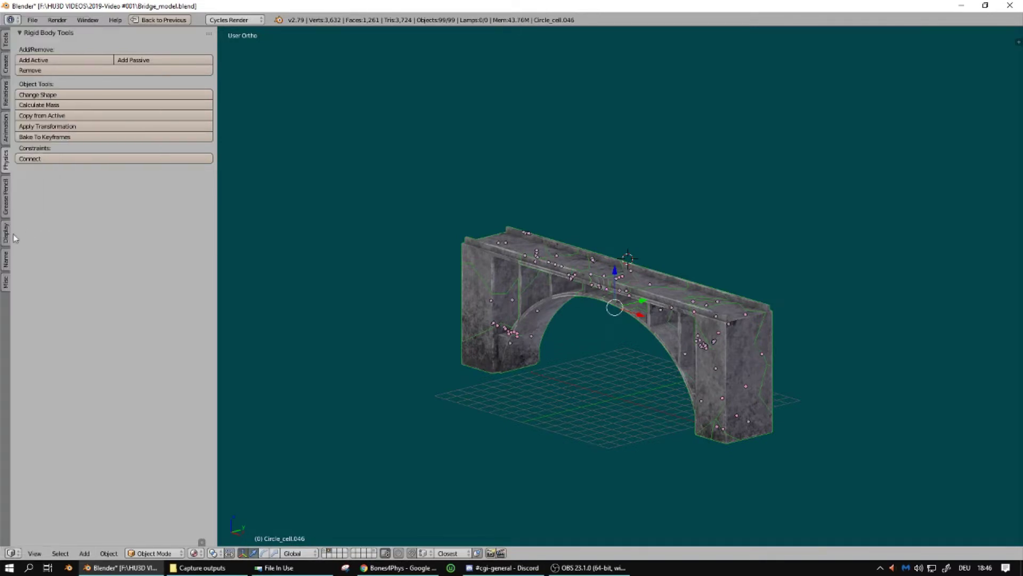
left_click(48, 119)
scroll(596, 338, "up", 2)
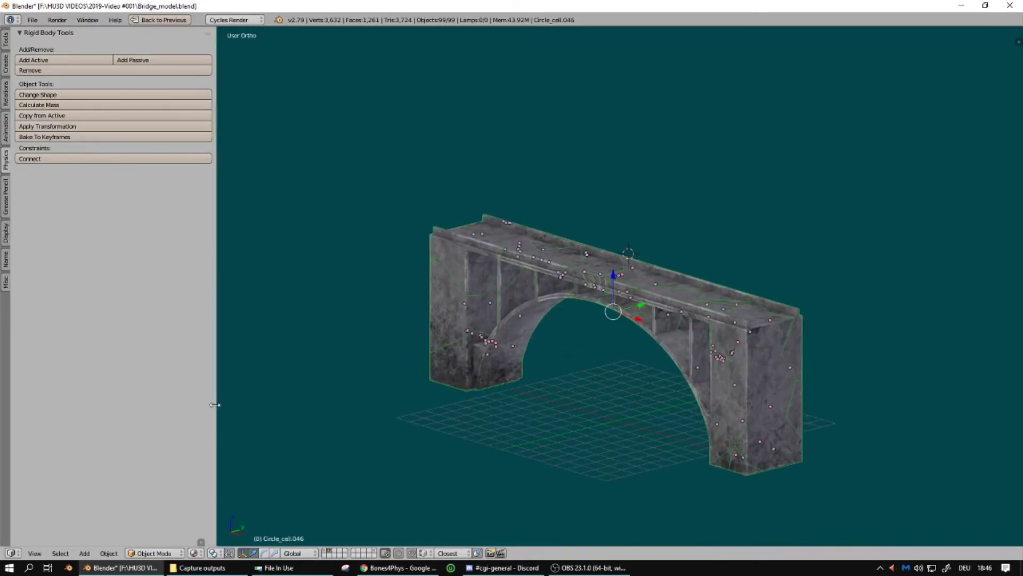
left_click_drag(216, 405, 189, 405)
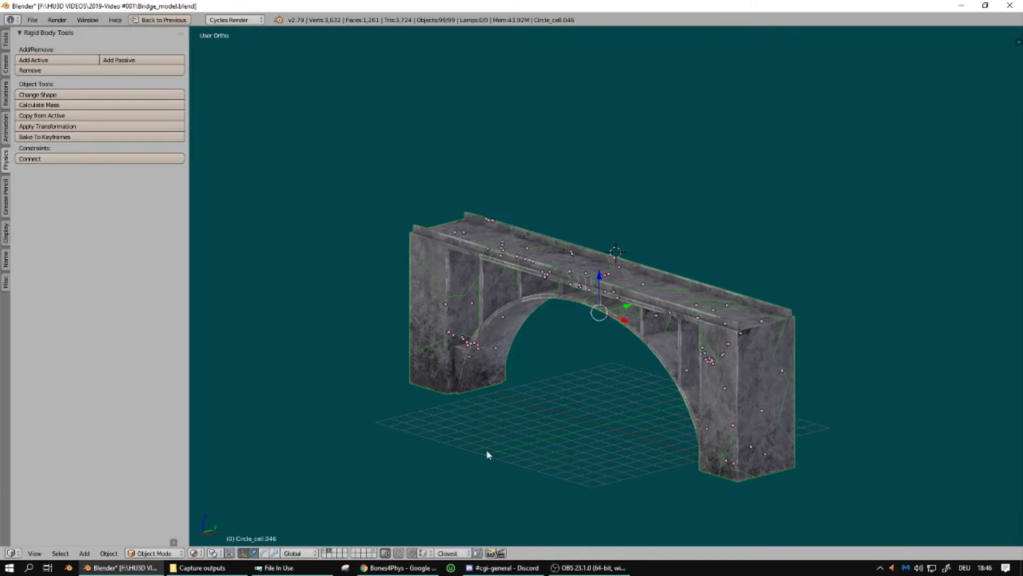
Show the first layer along with the pieces and make the ground slab a passive rigid body
left_click(325, 551, "shift")
scroll(457, 321, "down", 3)
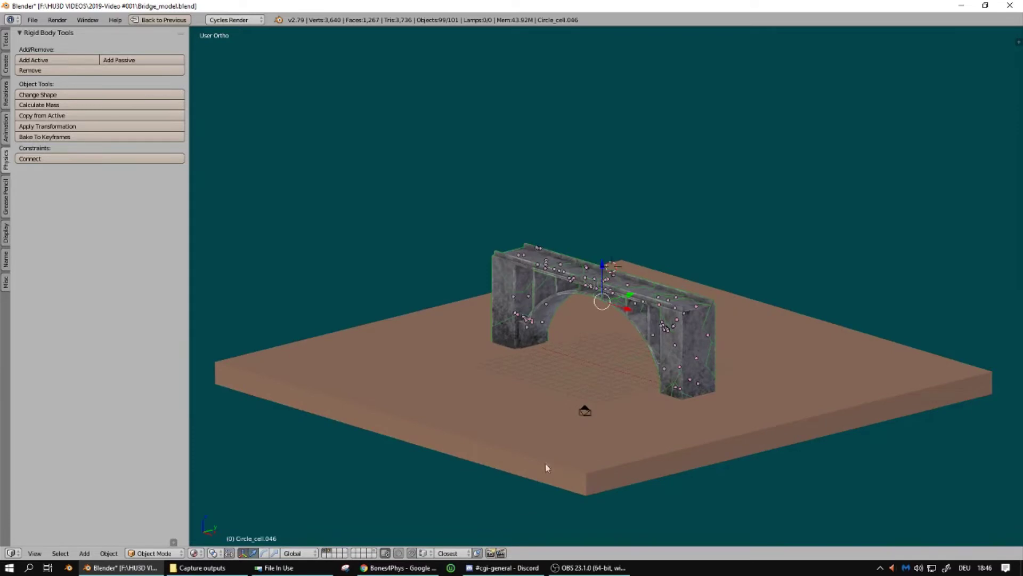
right_click(561, 463)
scroll(692, 331, "up", 1)
scroll(692, 331, "up", 2)
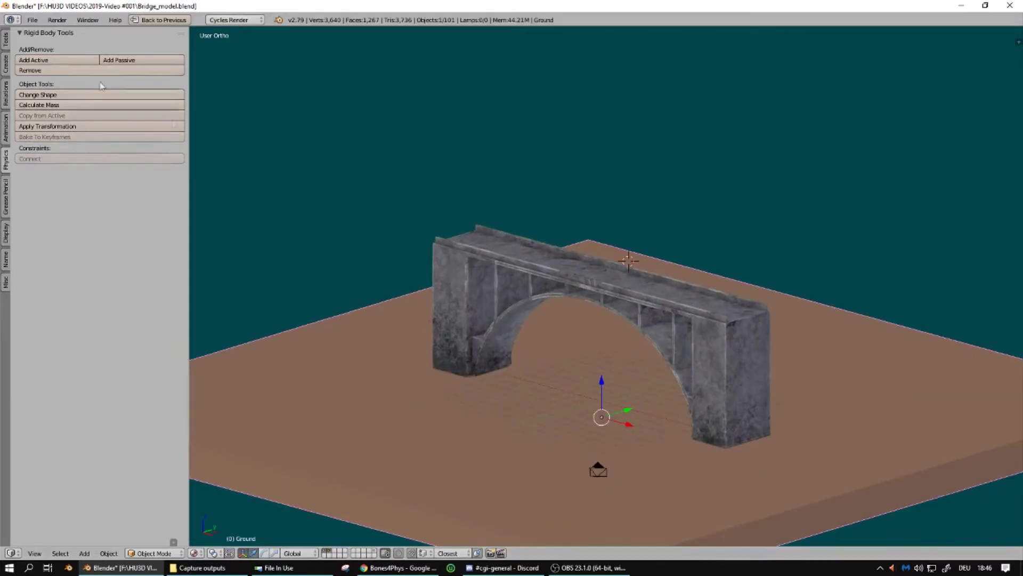
left_click(135, 60)
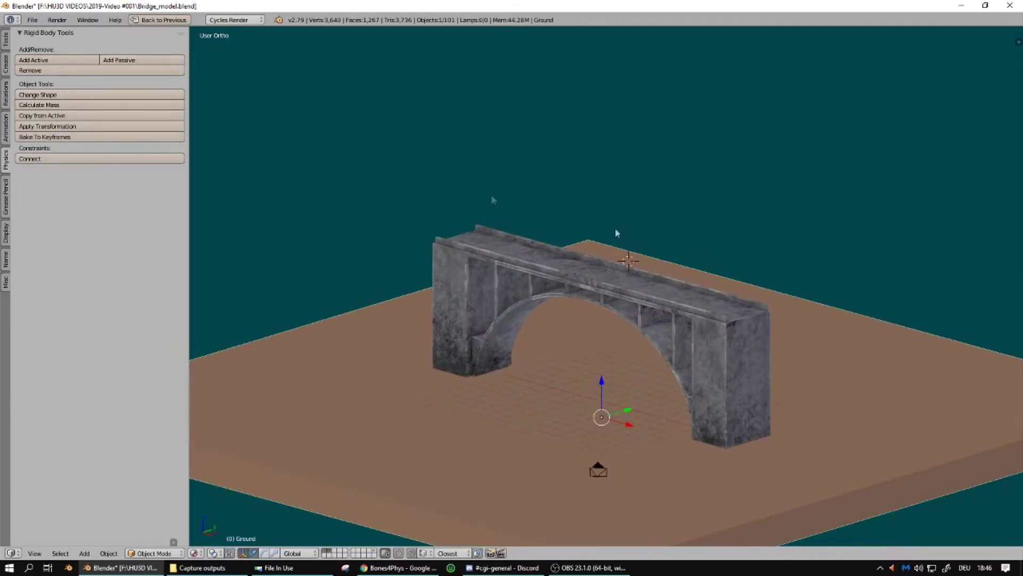
Switch the 3D view to perspective, play the rigid-body simulation of the bridge and stop it
scroll(485, 224, "down", 2)
key("KP_5")
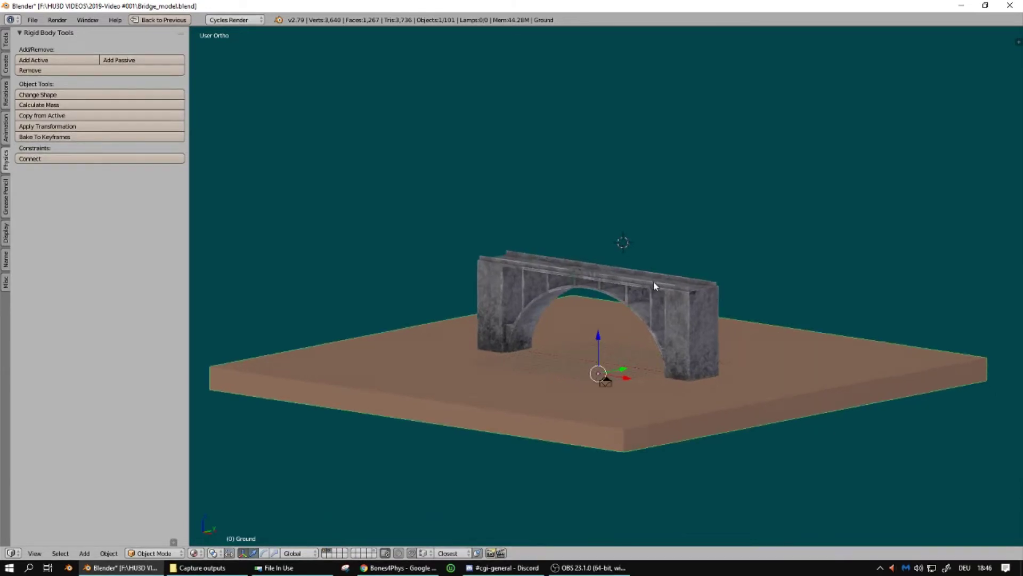
scroll(663, 291, "up", 3)
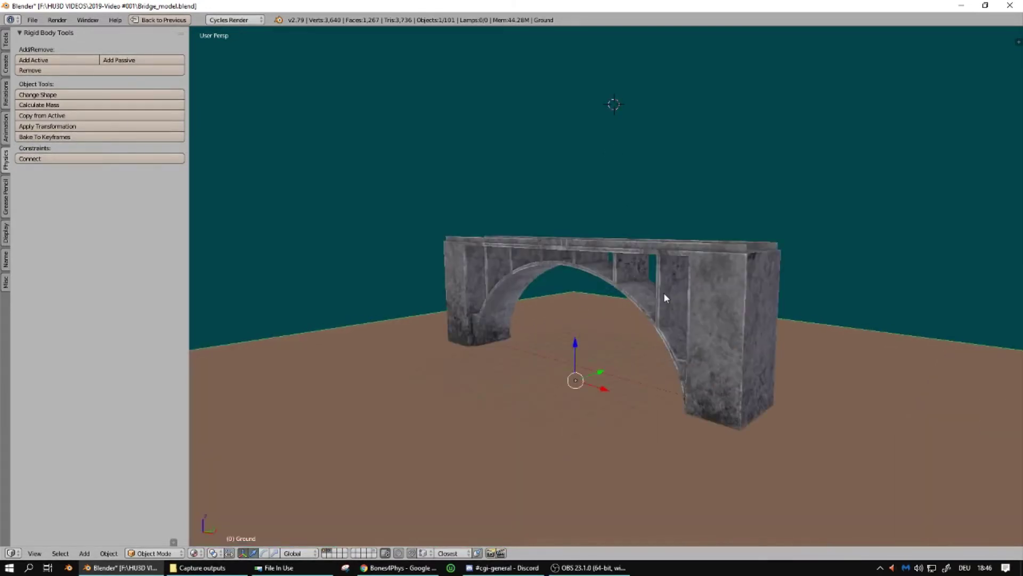
middle_click_drag(664, 292, 667, 302)
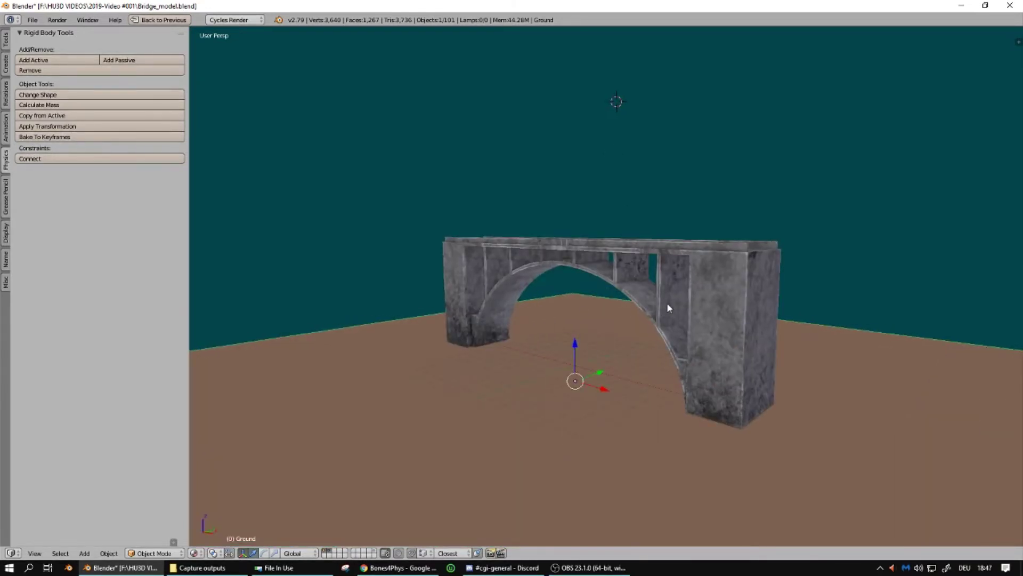
key("alt+a")
scroll(608, 338, "down", 4)
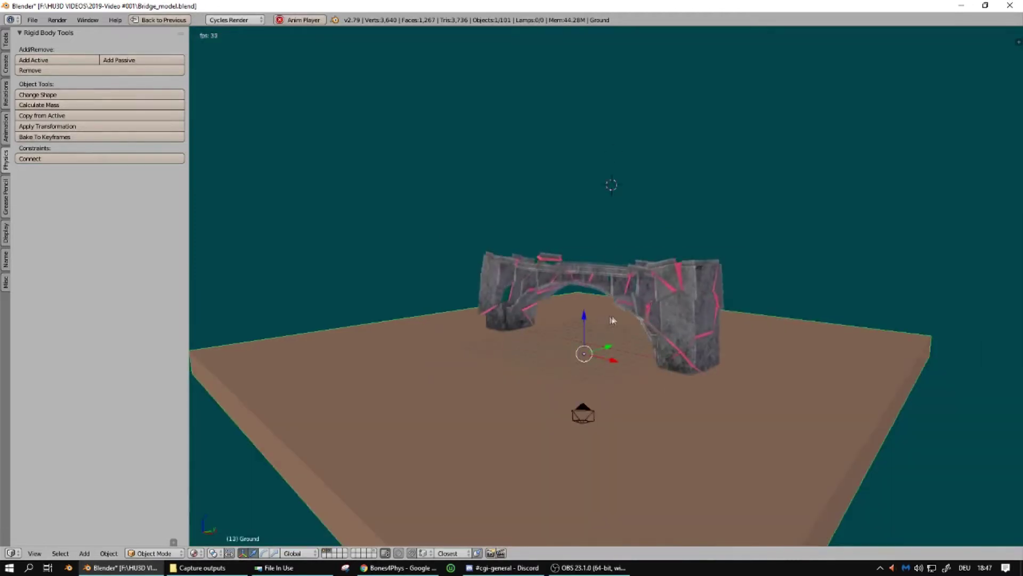
middle_click_drag(622, 351, 628, 329)
key("alt+a")
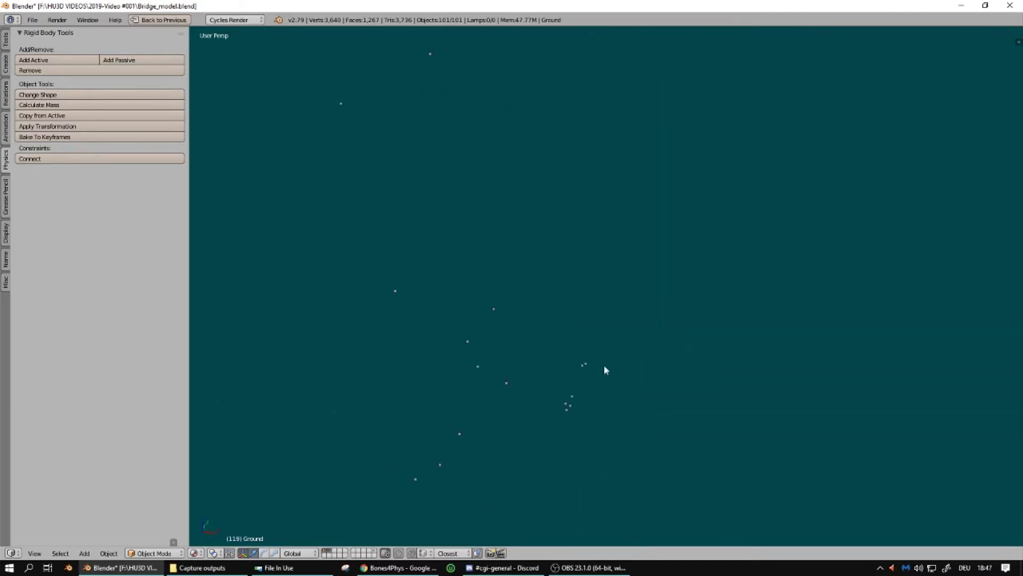
Inspect where the bridge pieces fell around the ground slab, and return to the start frame
middle_click_drag(567, 251, 596, 348)
scroll(596, 348, "up", 3)
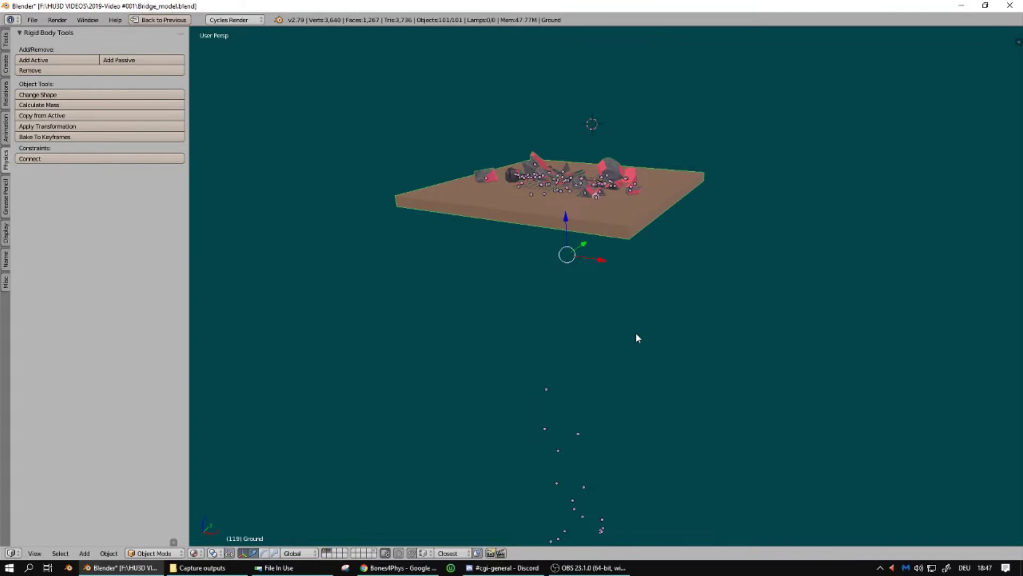
key("shift+Left")
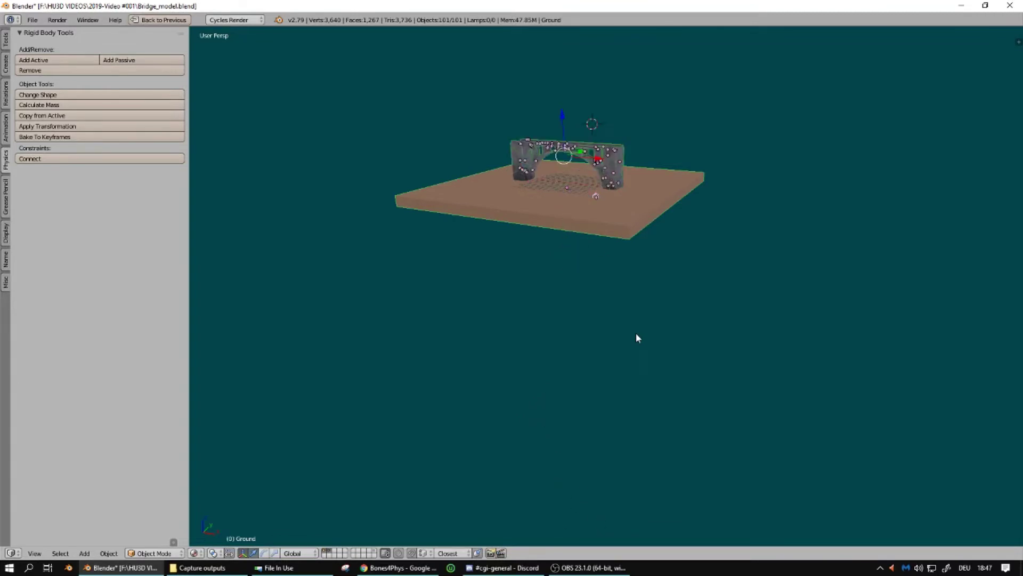
scroll(636, 333, "up", 5)
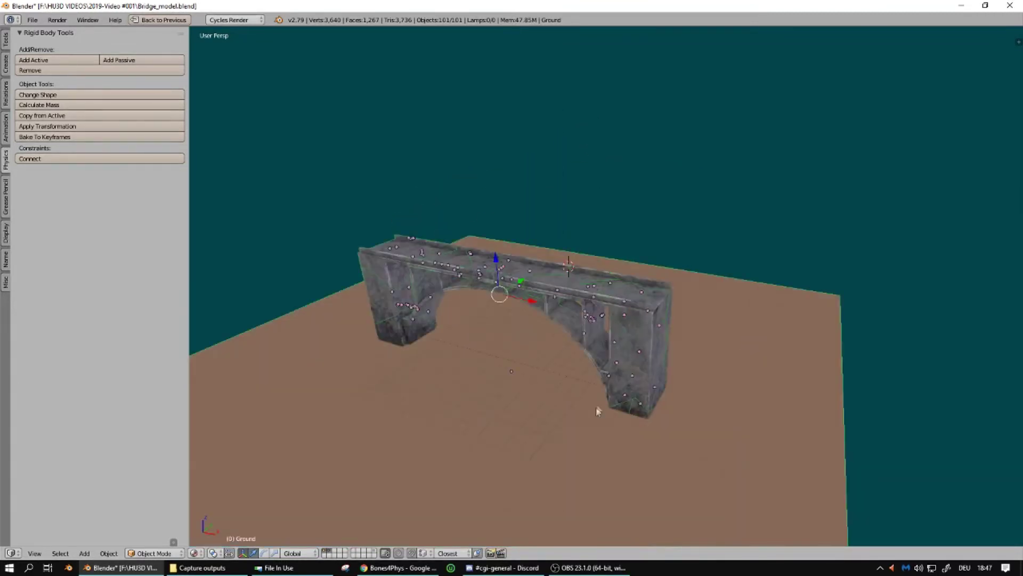
scroll(755, 335, "down", 6)
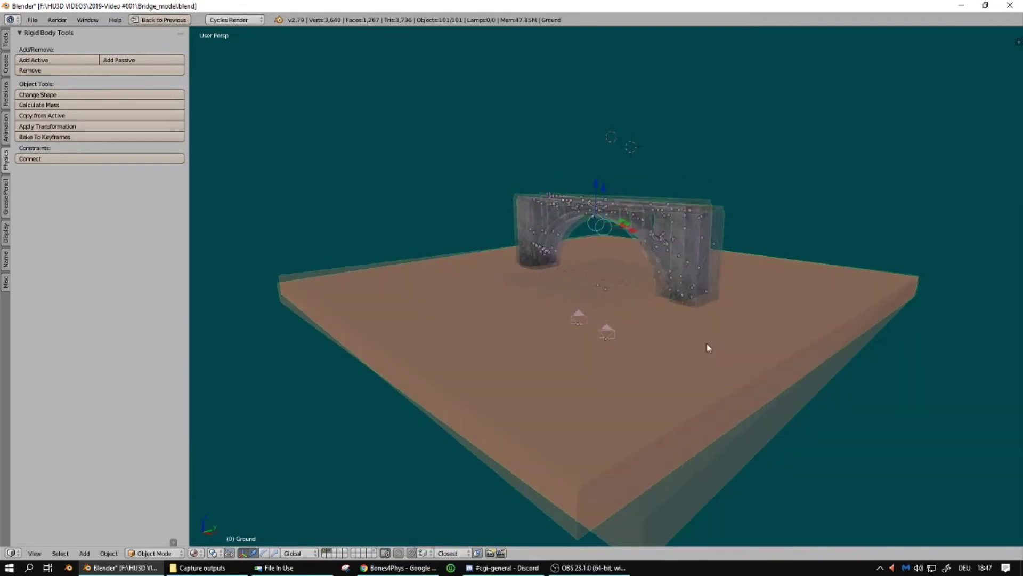
Select only the ground, restore the multi-editor layout and show the ground's physics settings in an enlarged Properties editor
right_click(675, 362)
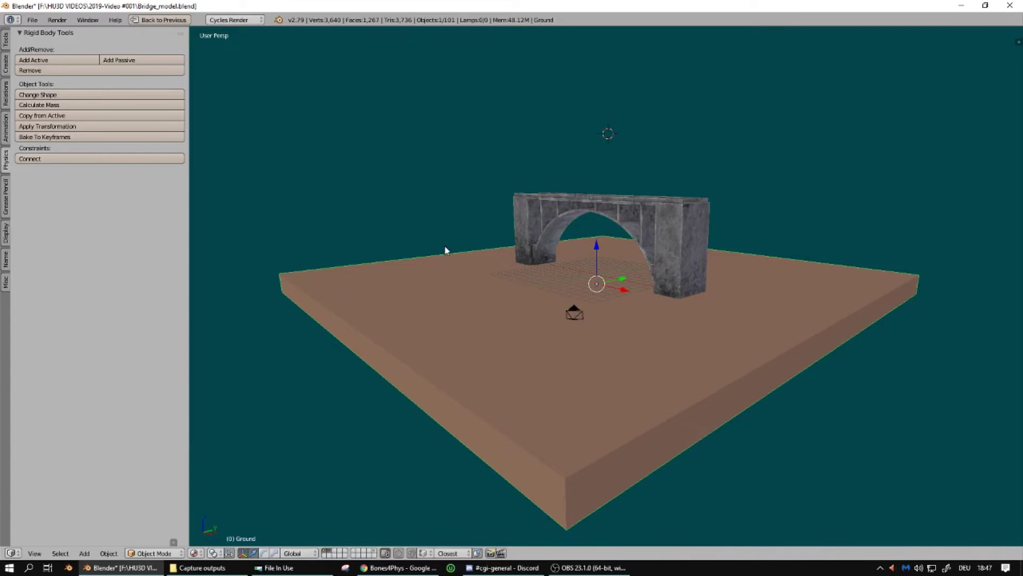
key("shift+space")
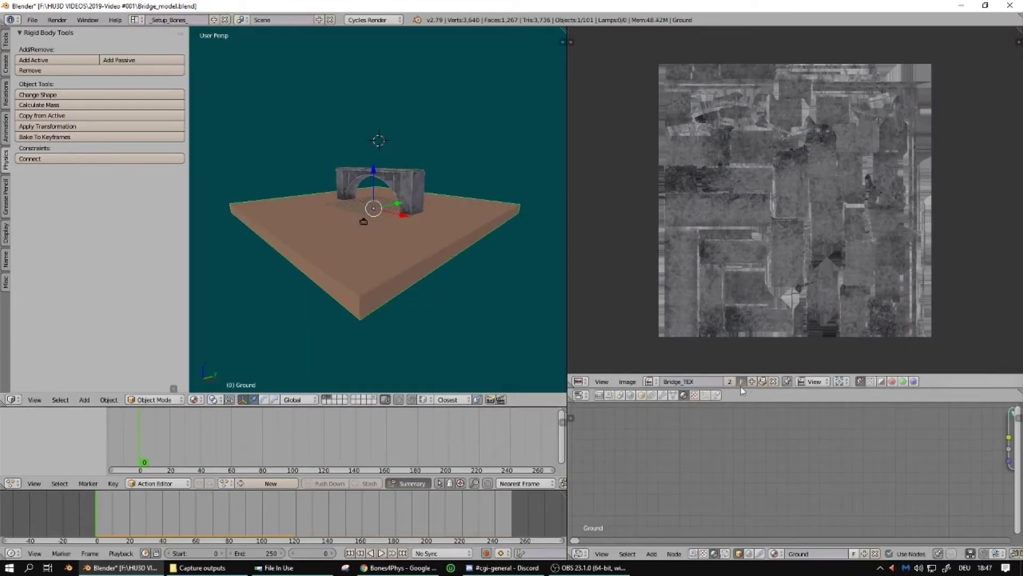
left_click_drag(744, 389, 731, 183)
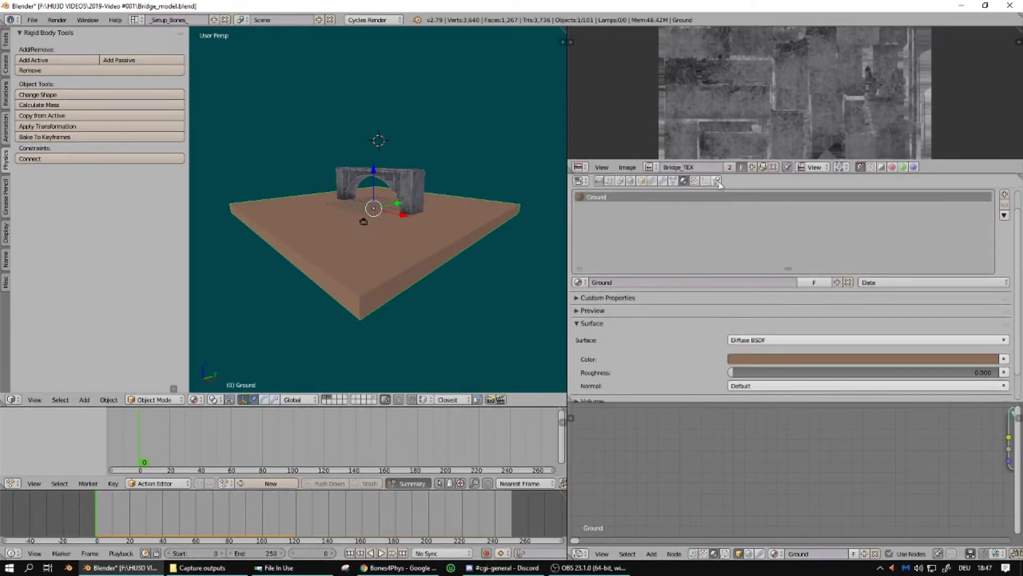
left_click(717, 181)
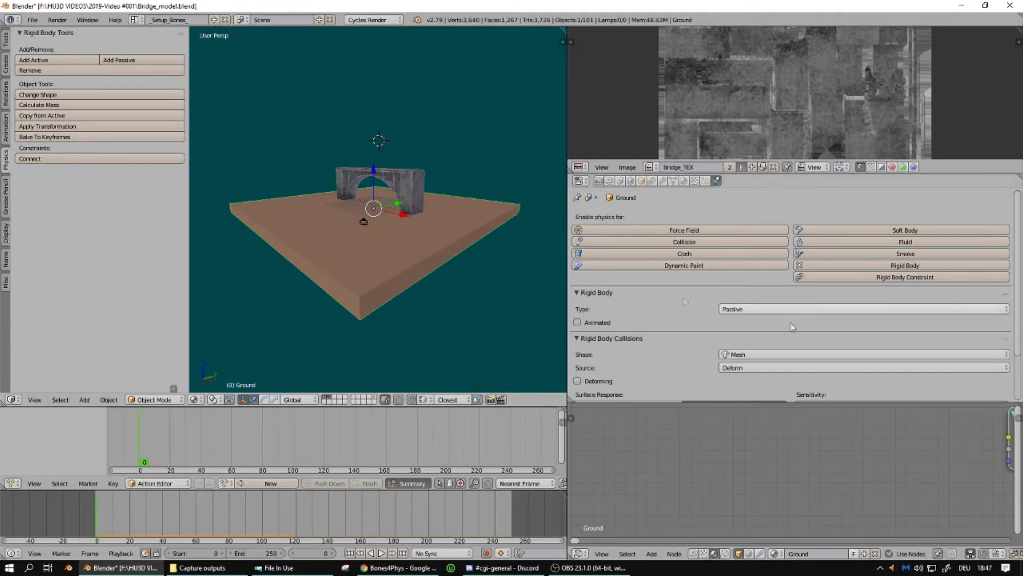
scroll(663, 308, "down", 3)
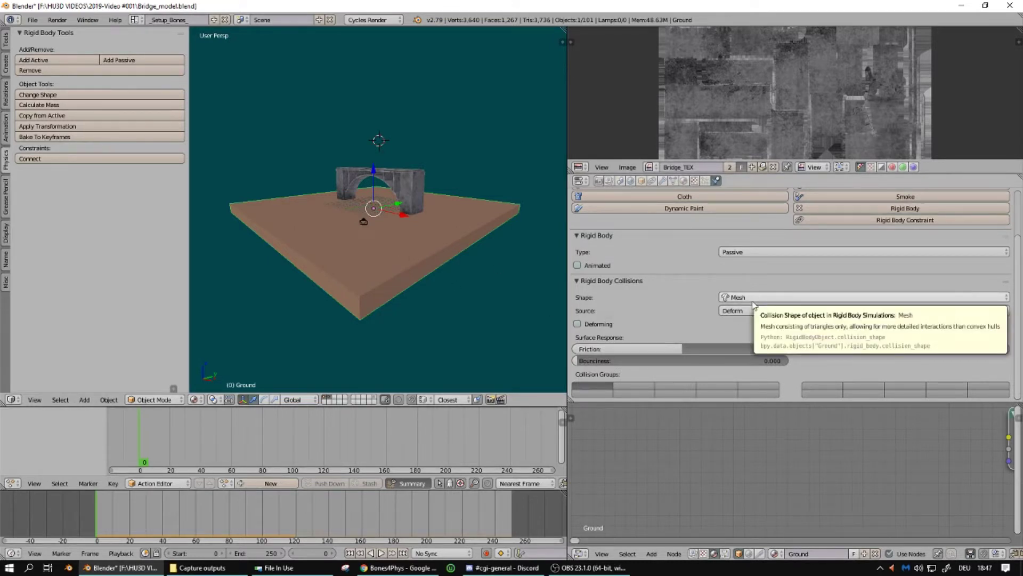
Set the ground's rigid-body collision shape to Box
key("g")
left_click(411, 244)
left_click(762, 297)
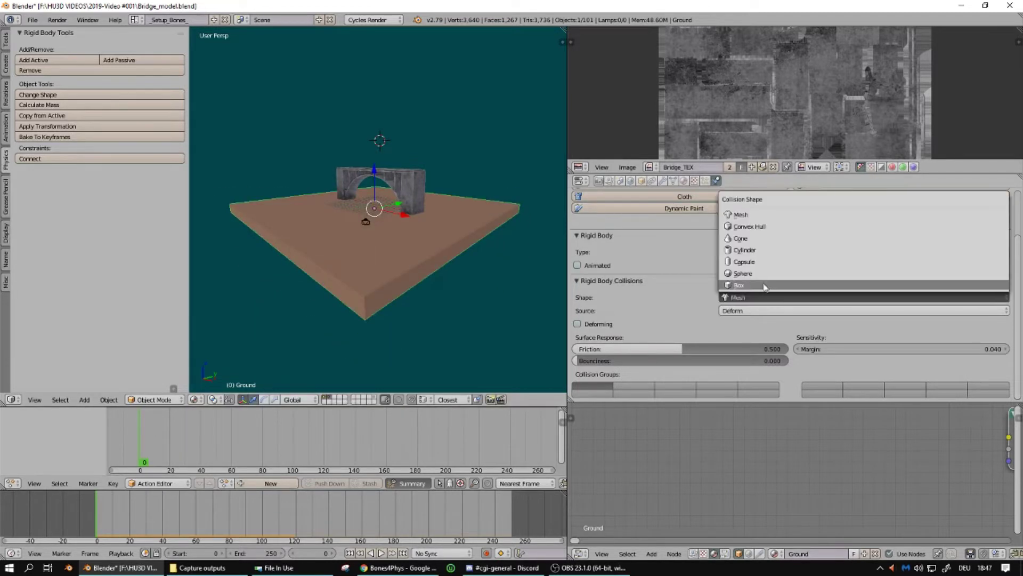
left_click(739, 285)
Scale the ground slab along the global X axis by about 1.77
middle_click_drag(457, 265, 449, 264)
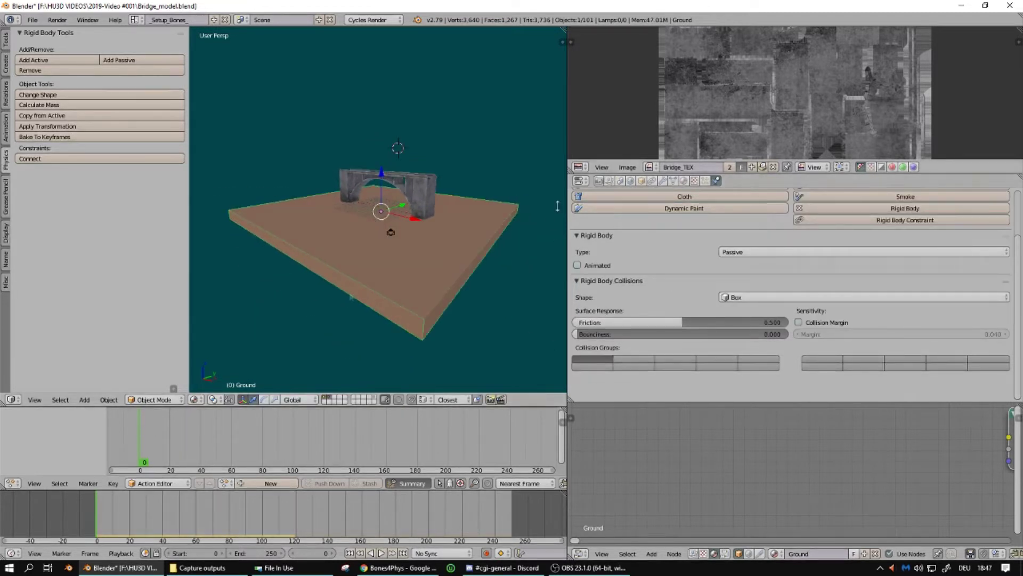
middle_click_drag(370, 222, 402, 225)
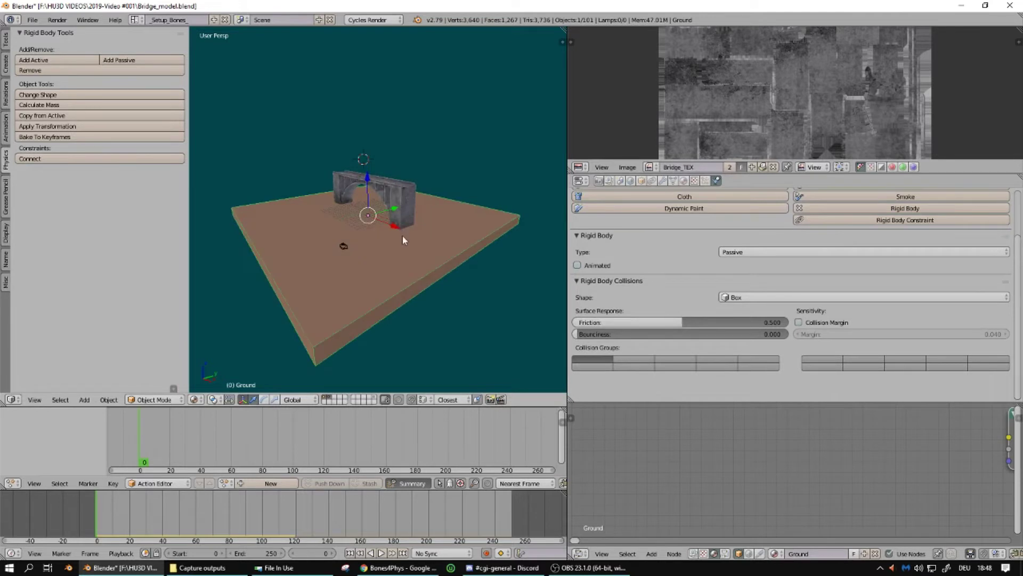
scroll(456, 289, "down", 3)
key("s")
key("x")
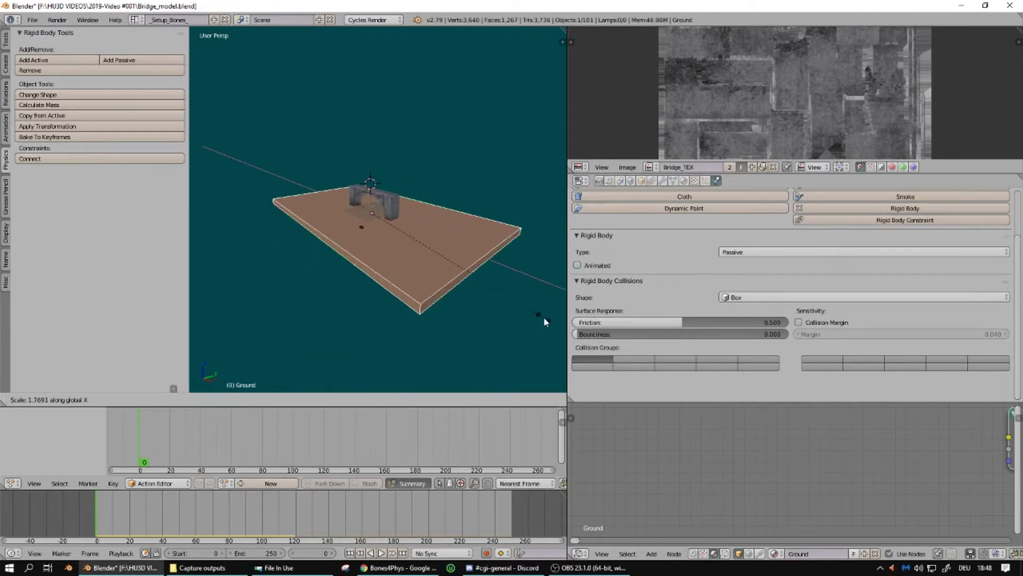
left_click(544, 316)
Enlarge the ground slab along the global Y axis and apply its scale
middle_click_drag(475, 272, 485, 266)
key("s")
key("y")
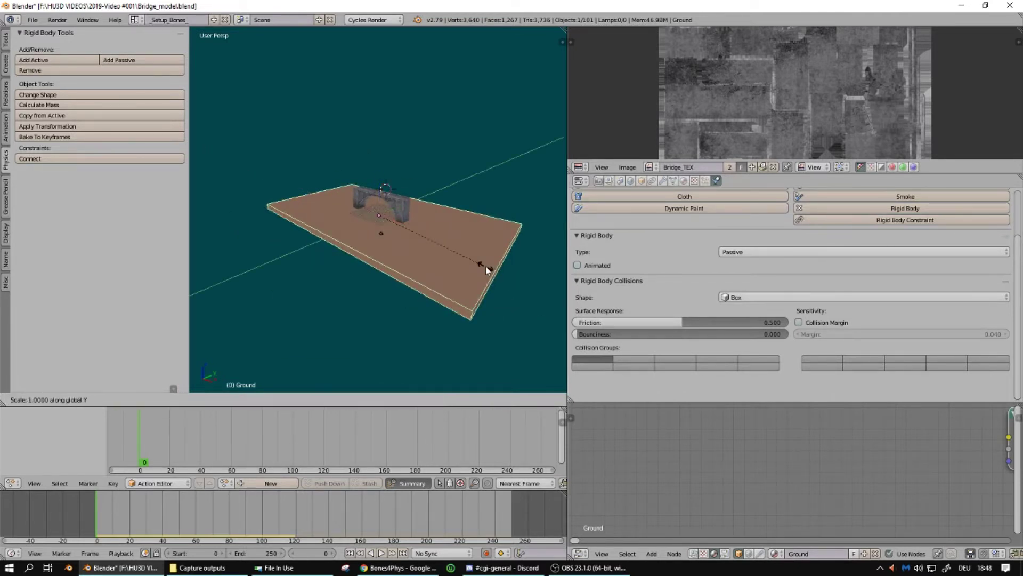
left_click(538, 285)
key("ctrl+a")
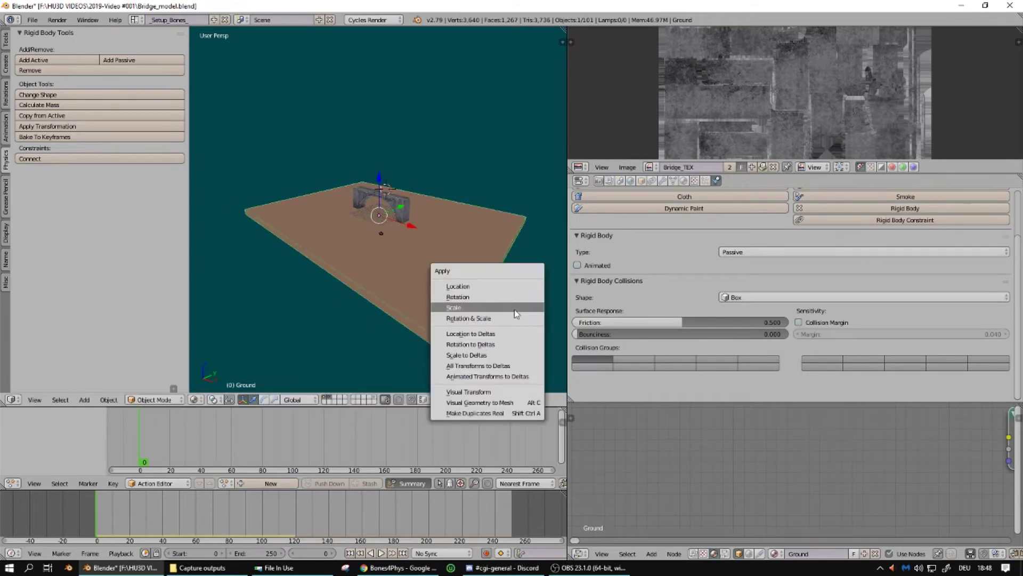
left_click(514, 308)
Maximize the 3D view and play the simulation of the bridge collapsing onto the enlarged ground
key("ctrl+Up")
middle_click_drag(733, 354, 745, 302)
scroll(731, 306, "up", 3)
key("alt+a")
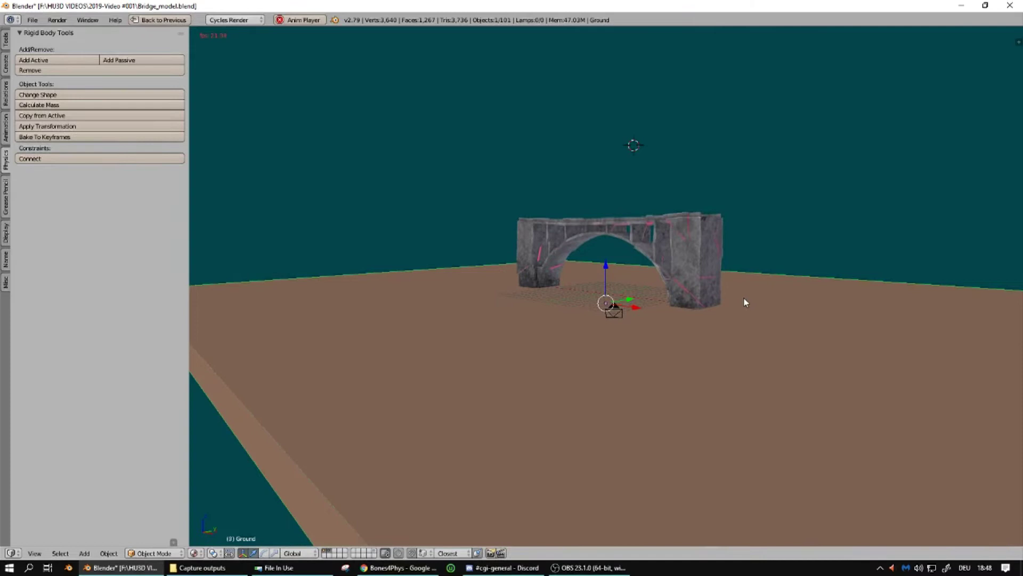
key("KP_6")
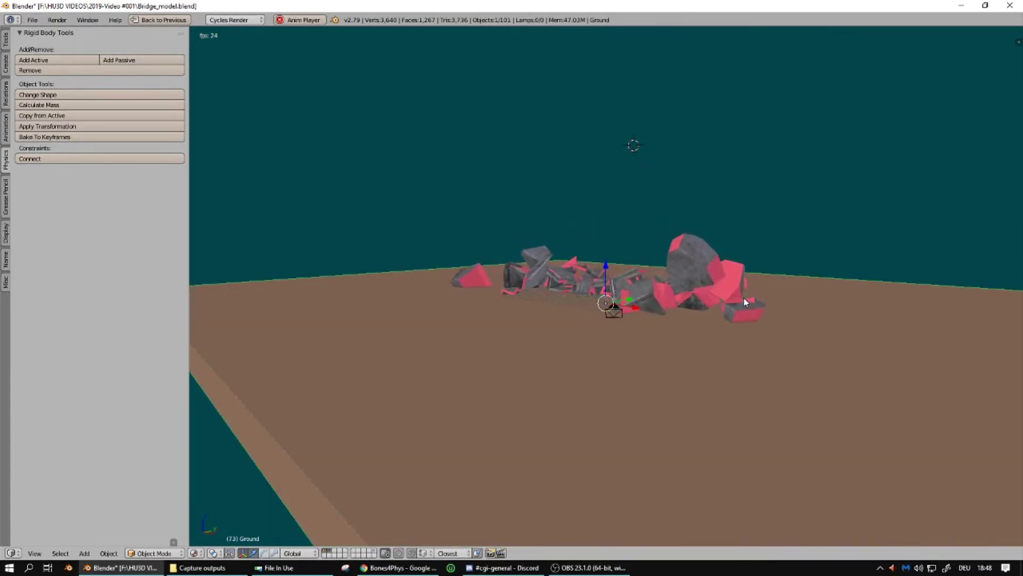
Check the collapsed bridge pieces on the ground, stop the playback and return to the first frame
middle_click_drag(740, 339, 776, 354)
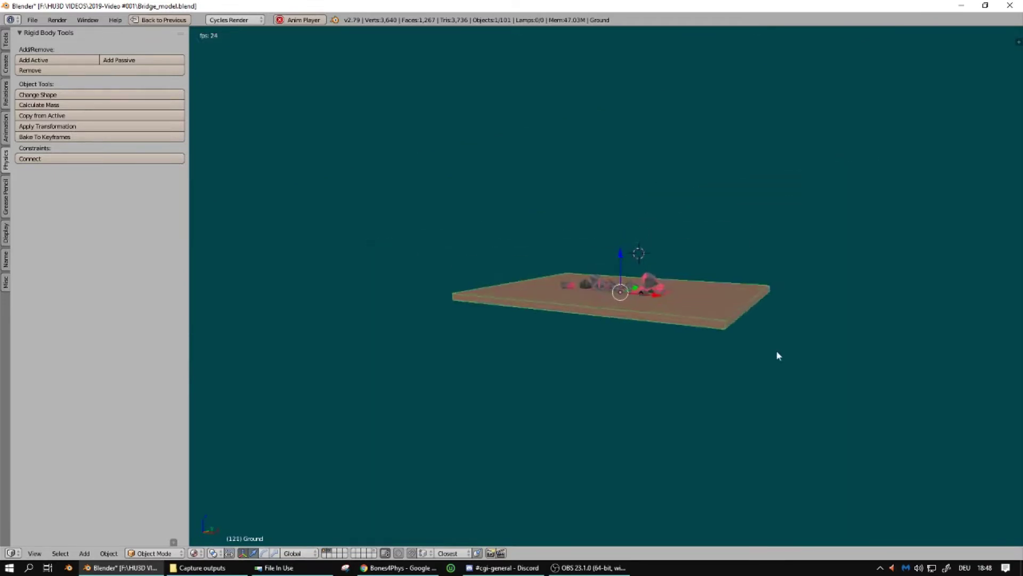
scroll(779, 354, "up", 3)
key("alt+a")
key("shift+Left")
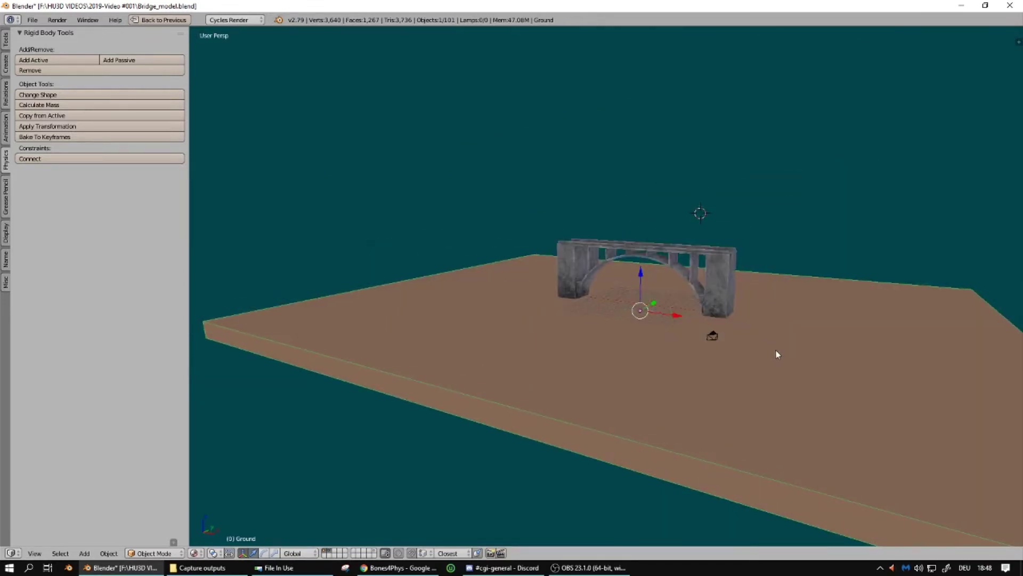
Add a cube and place it beneath the bridge's arch, raised slightly from the scene origin
middle_click_drag(776, 351, 754, 355)
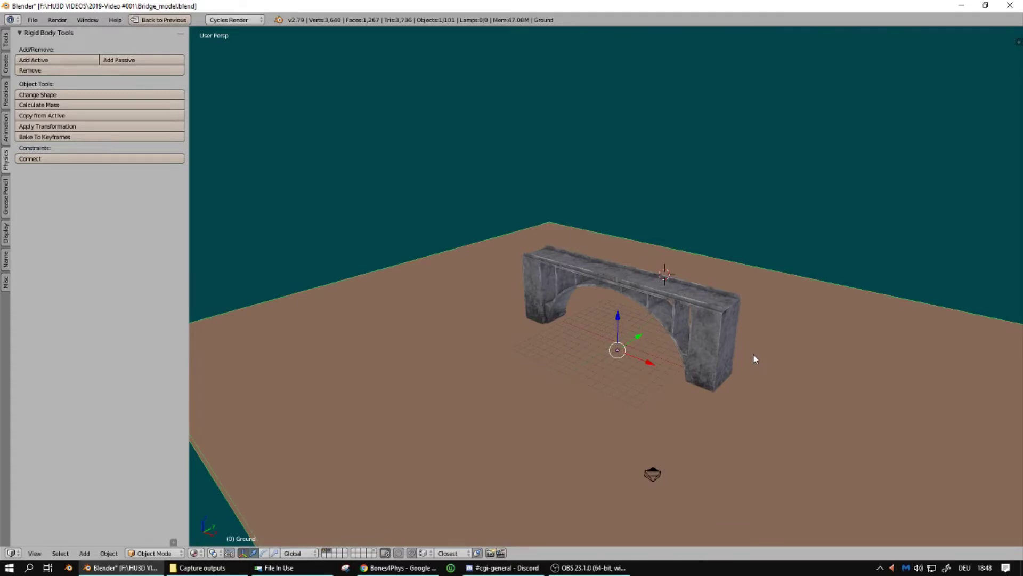
scroll(754, 354, "up", 3)
middle_click_drag(754, 354, 723, 349)
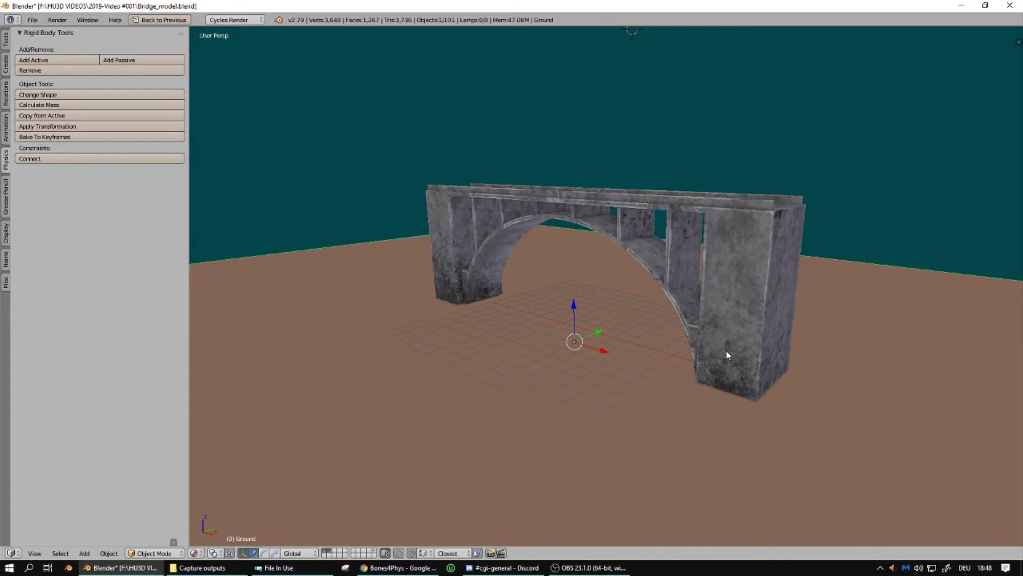
key("space")
type("cube")
key("Return")
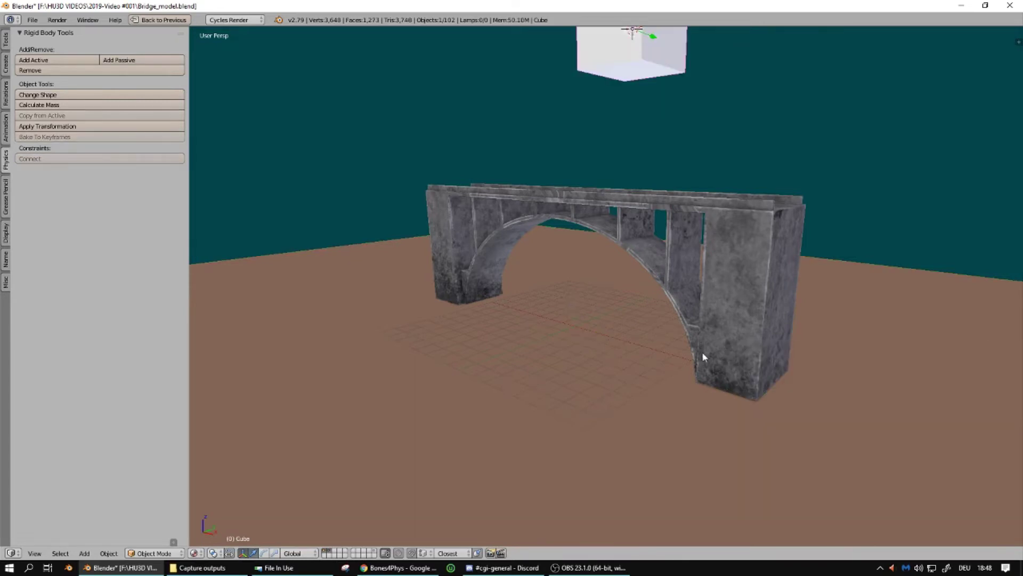
scroll(702, 356, "down", 5)
middle_click_drag(702, 356, 735, 318)
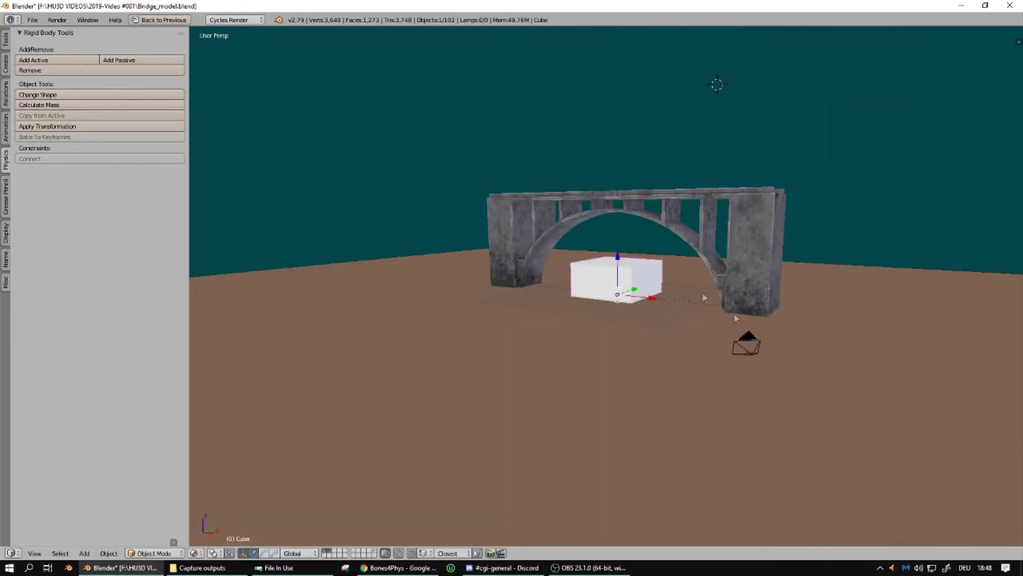
left_click_drag(619, 259, 620, 247)
Rotate the cube freely into a tilted orientation under the arch and apply its transformation
middle_click_drag(722, 272, 848, 338)
key("r")
left_click(784, 345)
key("ctrl+a")
left_click(778, 331)
Restore the multi-editor layout and insert a LocRot keyframe for the cube at frame 0
middle_click_drag(835, 252, 449, 242)
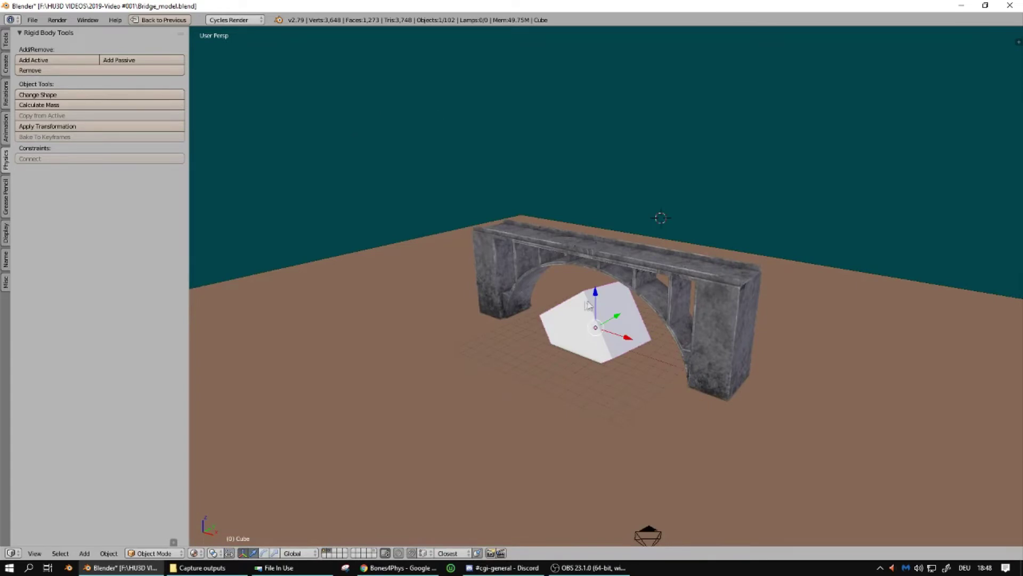
key("g")
right_click(605, 130)
key("ctrl+Up")
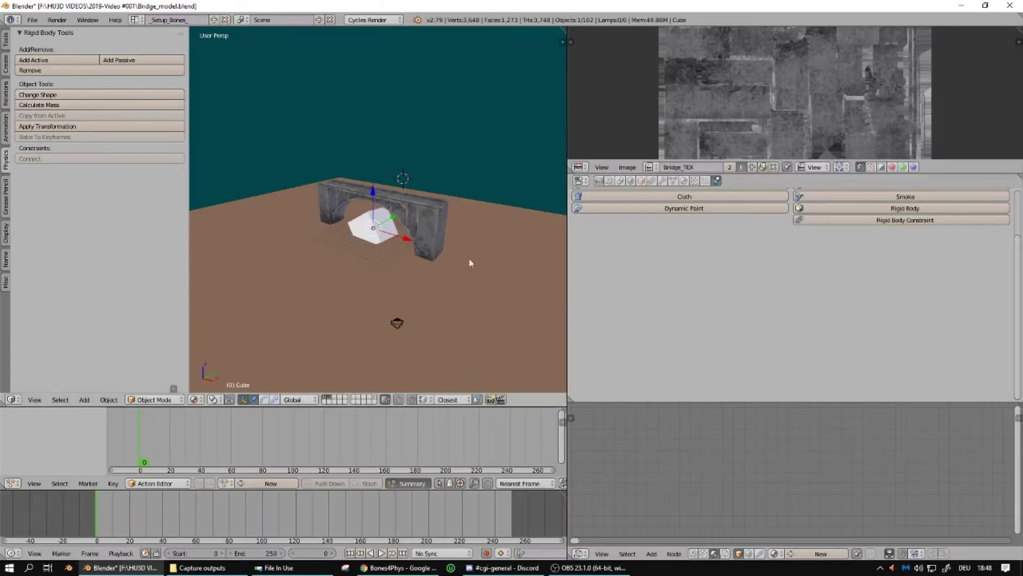
scroll(472, 265, "up", 4)
scroll(337, 234, "down", 3)
scroll(345, 254, "up", 2)
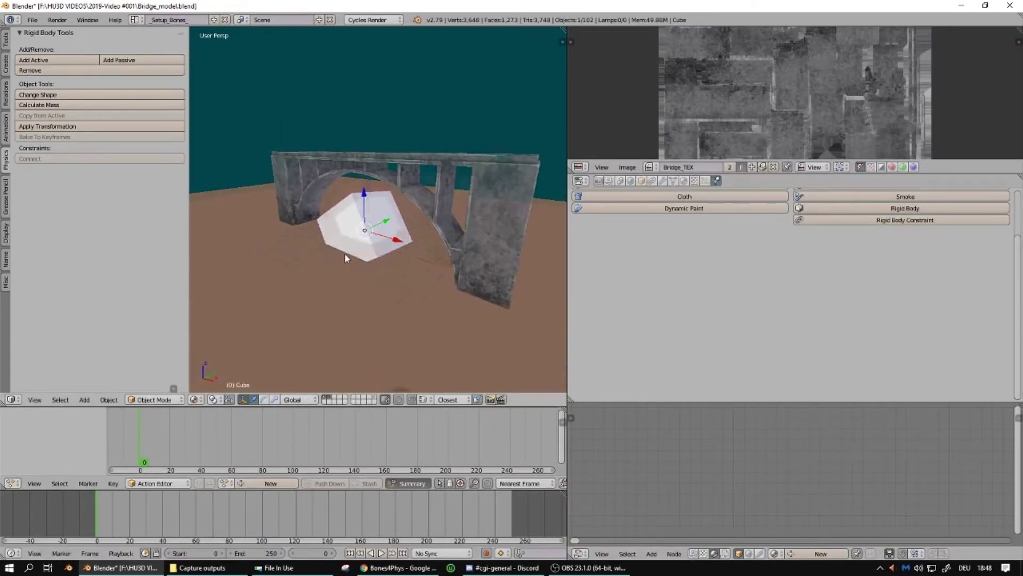
key("i")
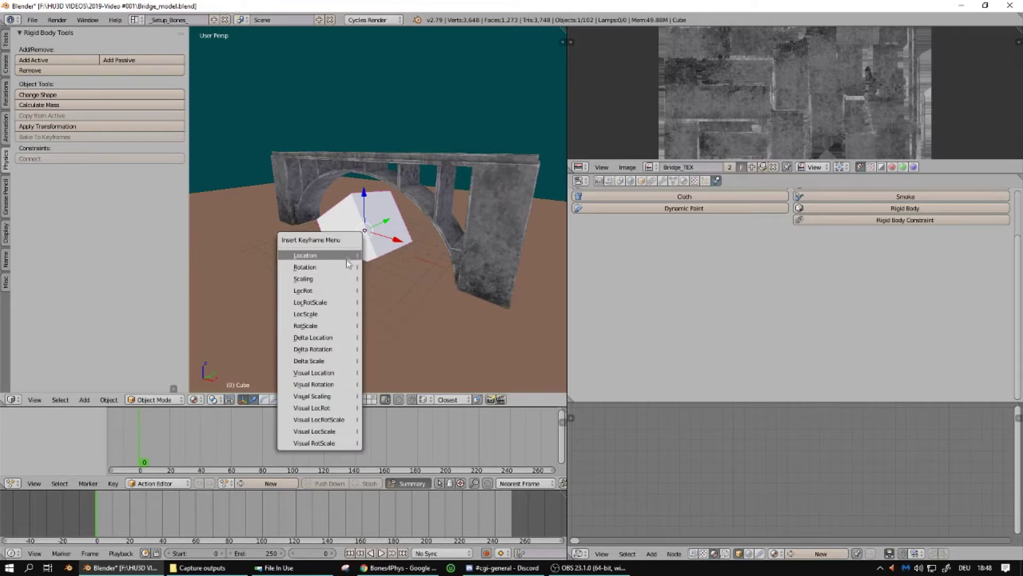
left_click(338, 292)
Advance the animation to frame 16, raise the cube above the bridge and insert a LocRot keyframe
key("alt+a")
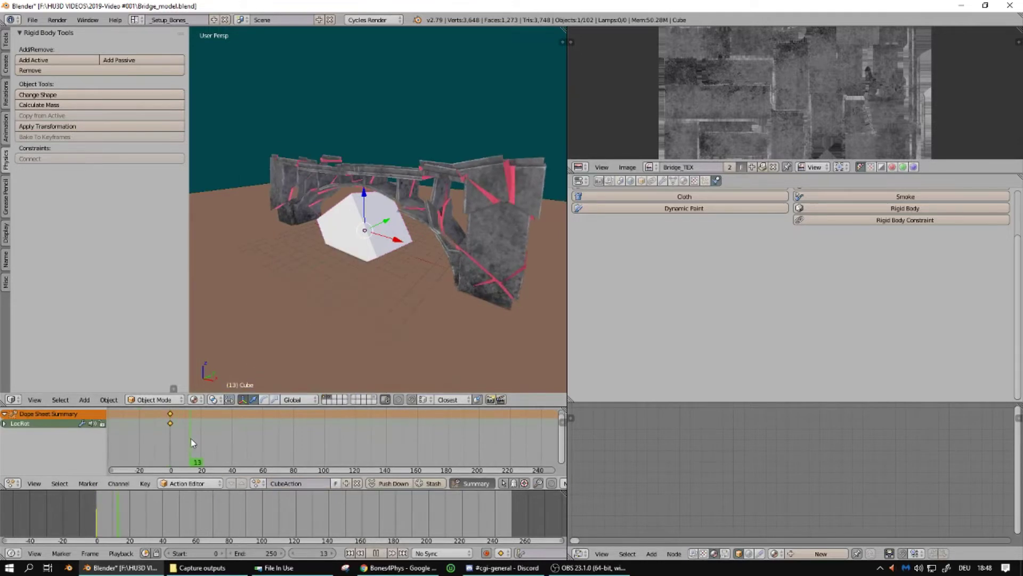
key("alt+a")
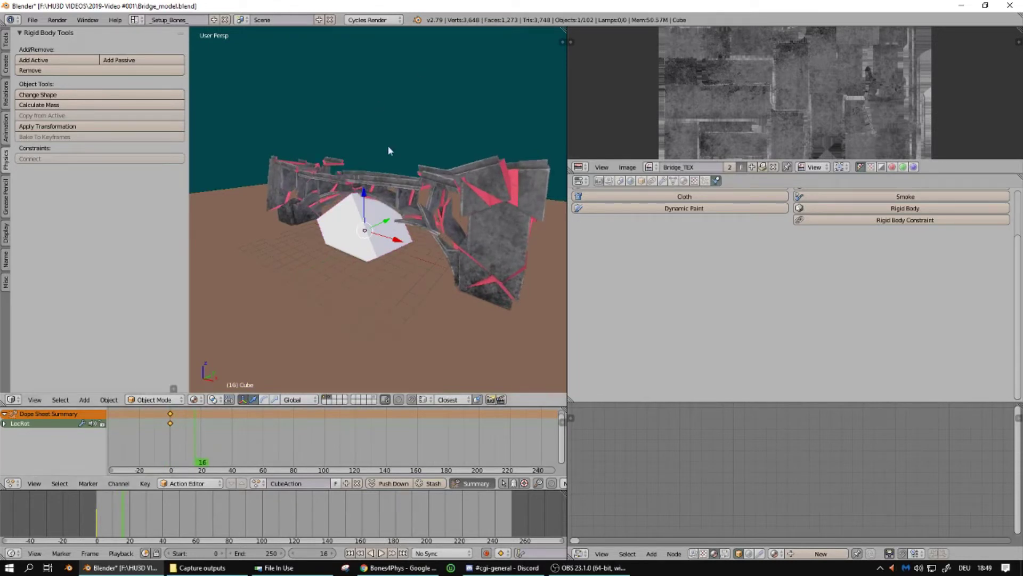
left_click_drag(365, 198, 379, 48)
key("i")
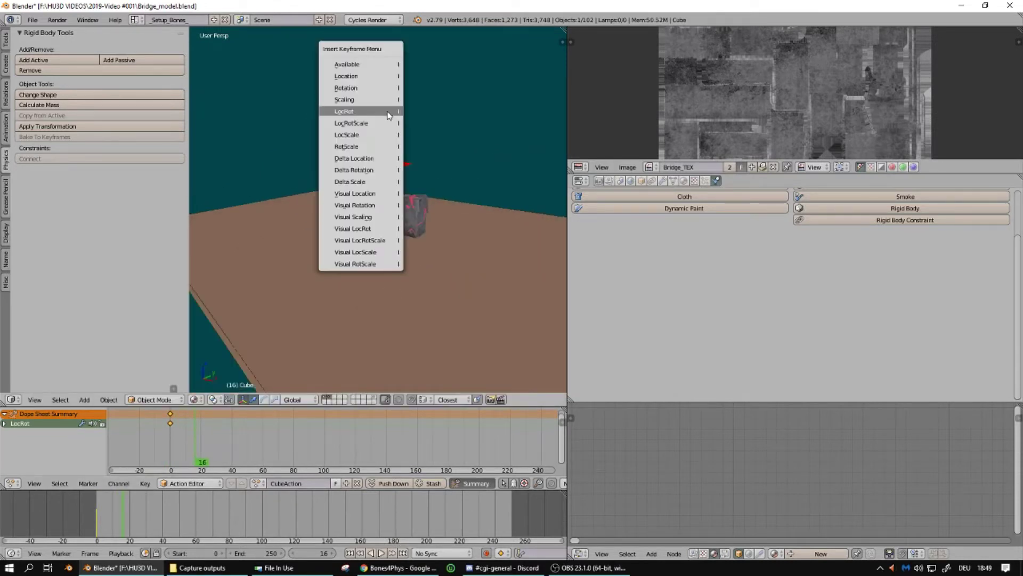
left_click(388, 115)
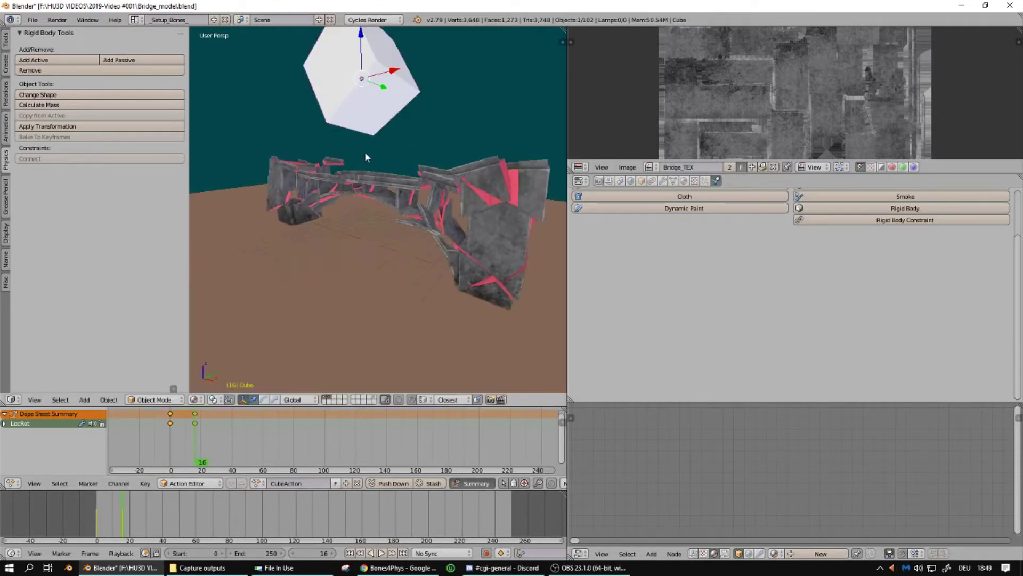
Make the cube a passive rigid body with Animated enabled, and return to frame 0
left_click(150, 58)
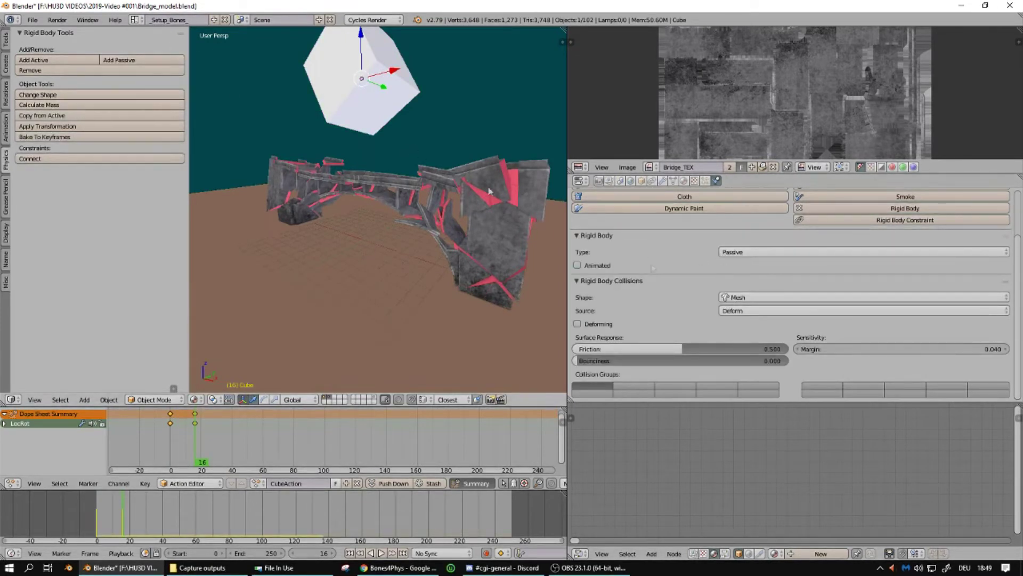
left_click(579, 266)
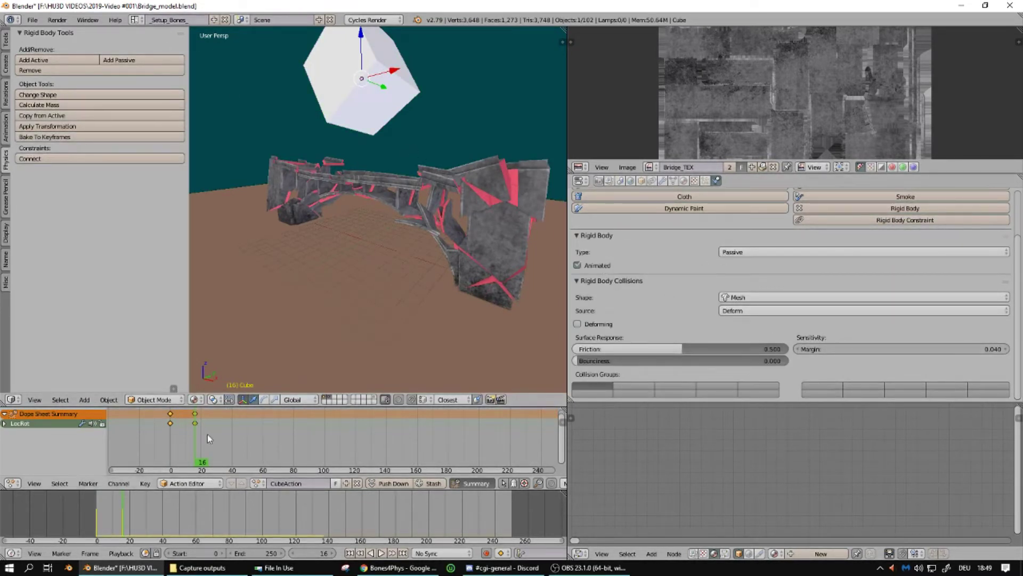
key("shift+Left")
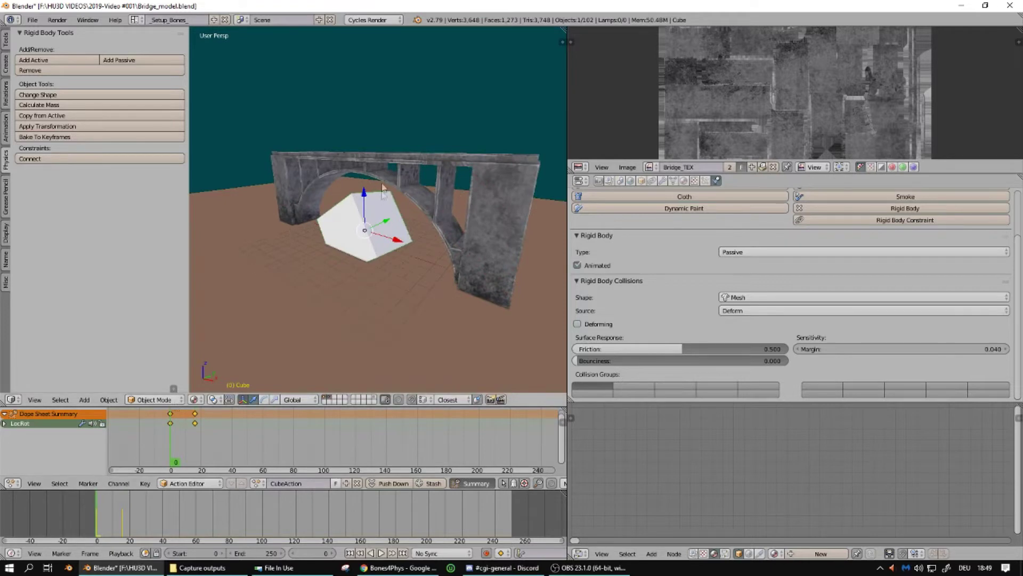
Maximize the 3D view, play the simulation of the cube smashing up through the bridge, and return to the first frame
key("shift+space")
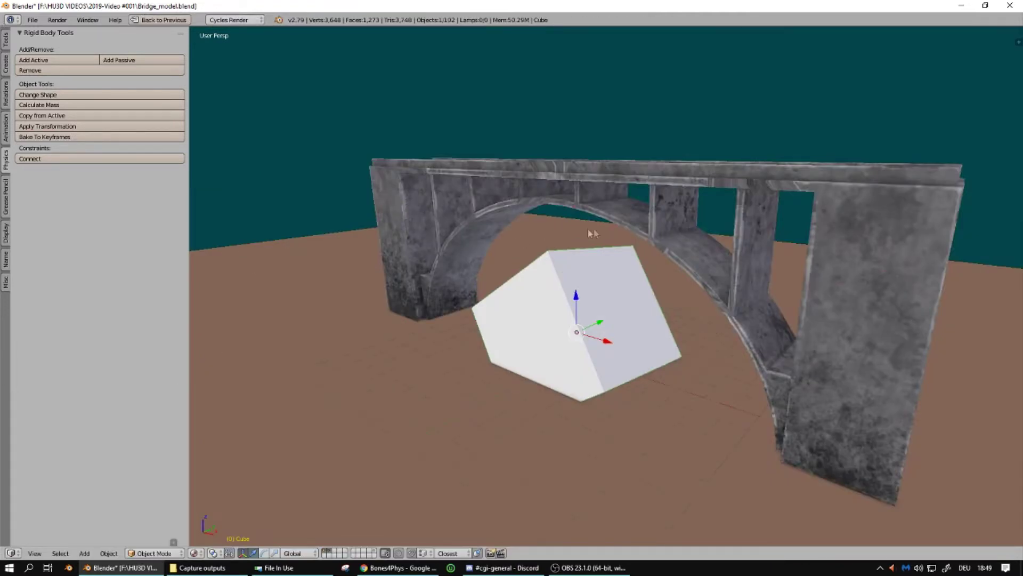
scroll(593, 234, "down", 8)
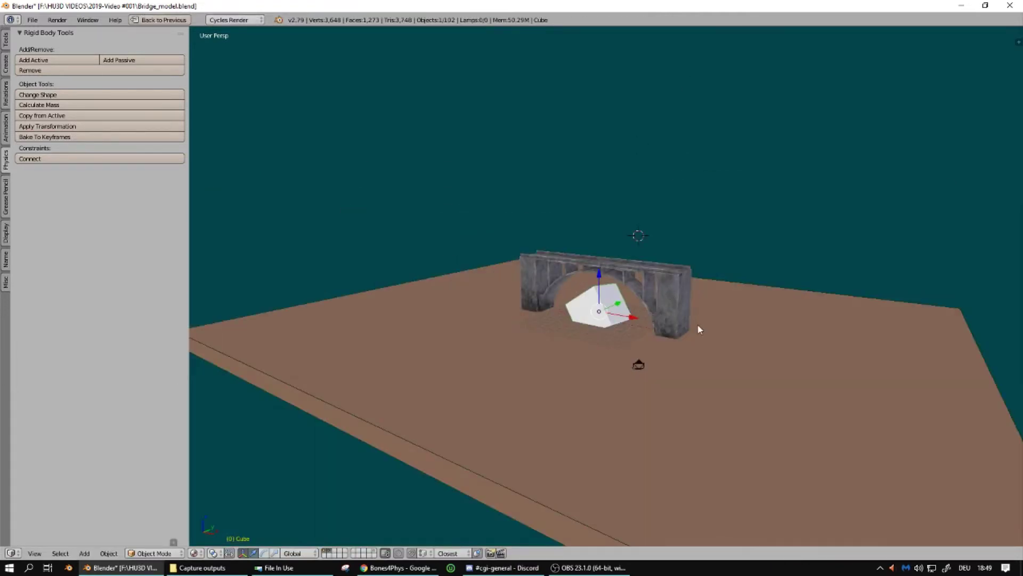
scroll(698, 324, "up", 2)
key("alt+a")
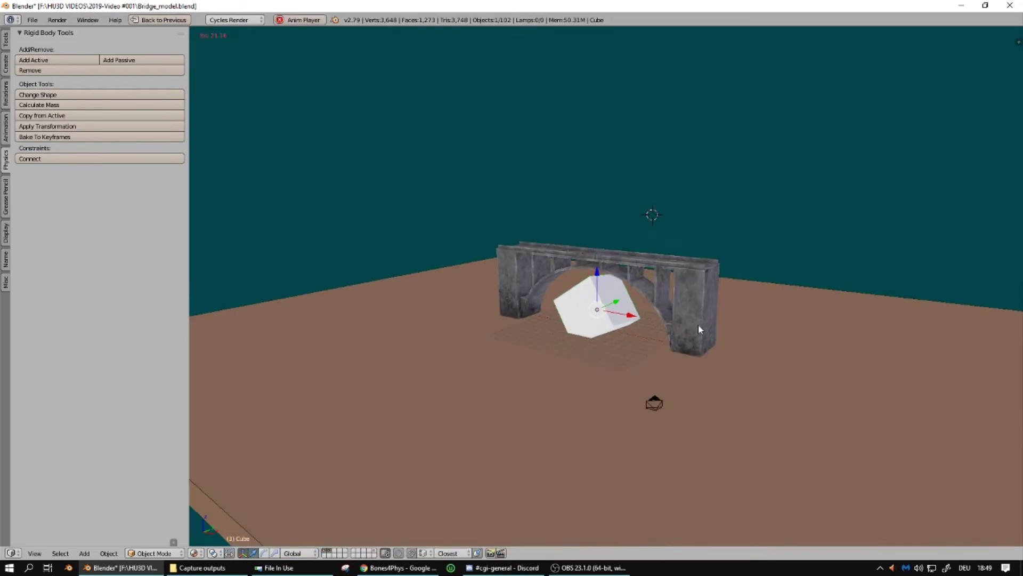
scroll(699, 328, "down", 8)
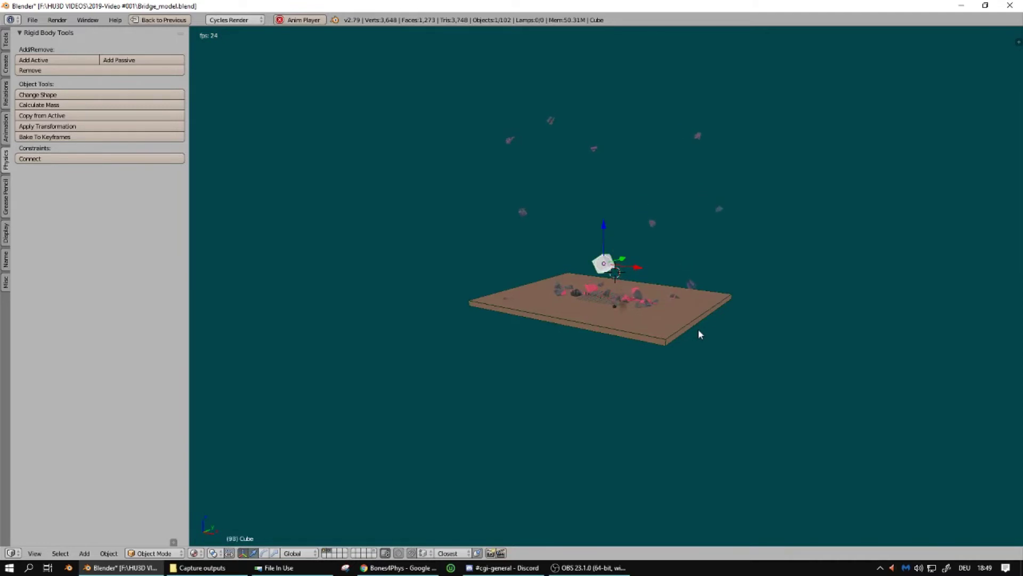
key("alt+a")
key("shift+Left")
Enlarge the ground slab along X and Y only, keeping its thickness, and apply its scale
right_click(699, 335)
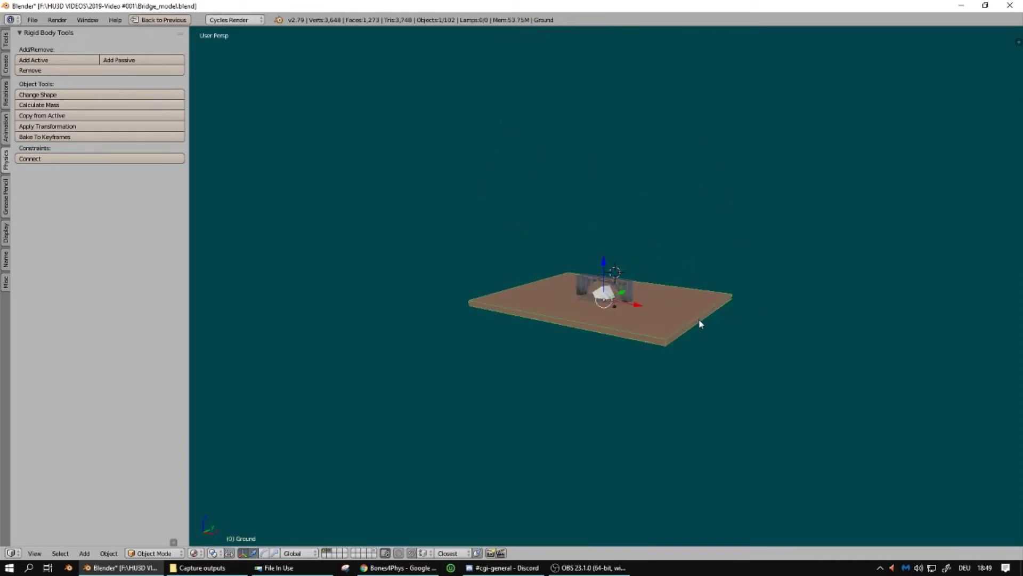
key("s")
key("shift+z")
left_click(809, 350)
key("ctrl+a")
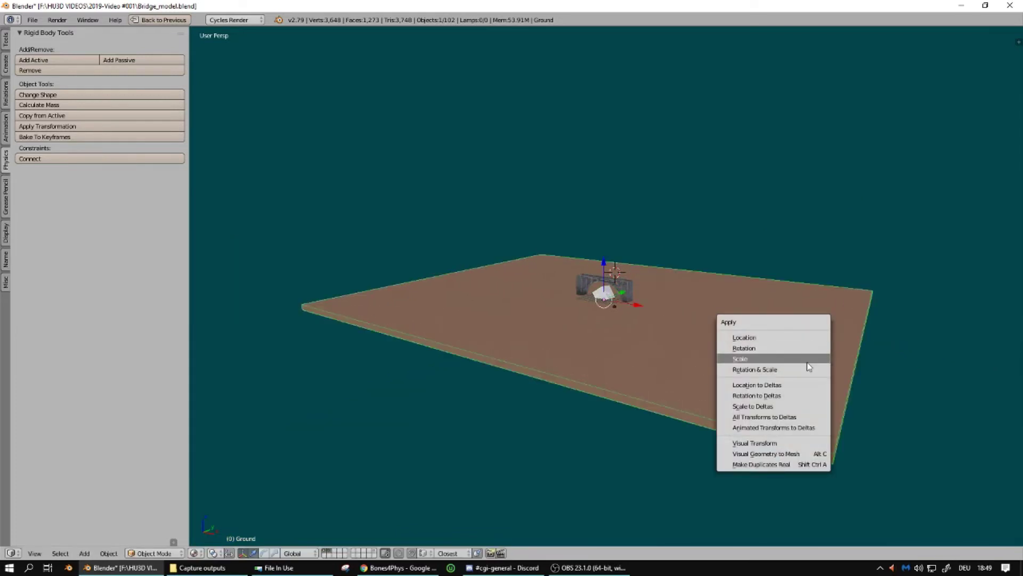
left_click(807, 370)
Slow the cube's rise by moving its second LocRot keyframe to about frame 42
scroll(606, 288, "up", 5)
key("ctrl+Up")
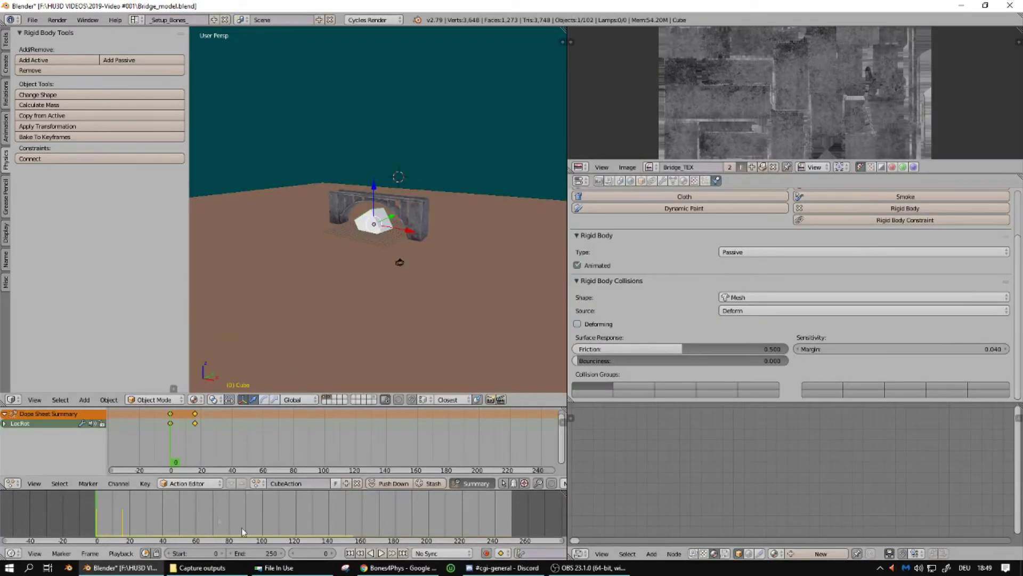
right_click(194, 423)
key("g")
left_click(235, 422)
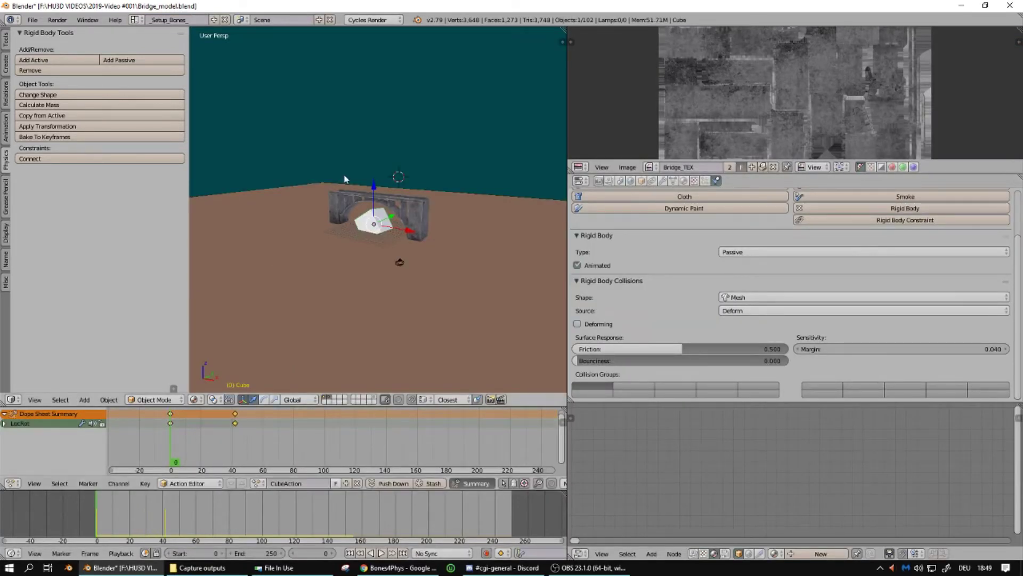
Maximize the 3D view and play the simulation with the slower cube, stopping once the pieces have settled
key("ctrl+Up")
scroll(587, 313, "up", 1)
scroll(586, 313, "down", 1)
key("alt+a")
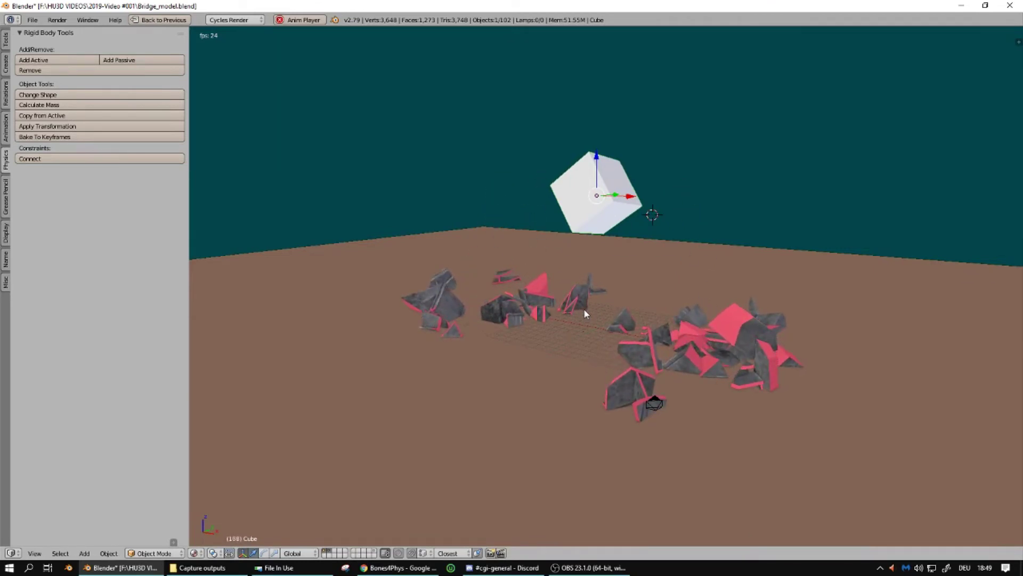
key("alt+a")
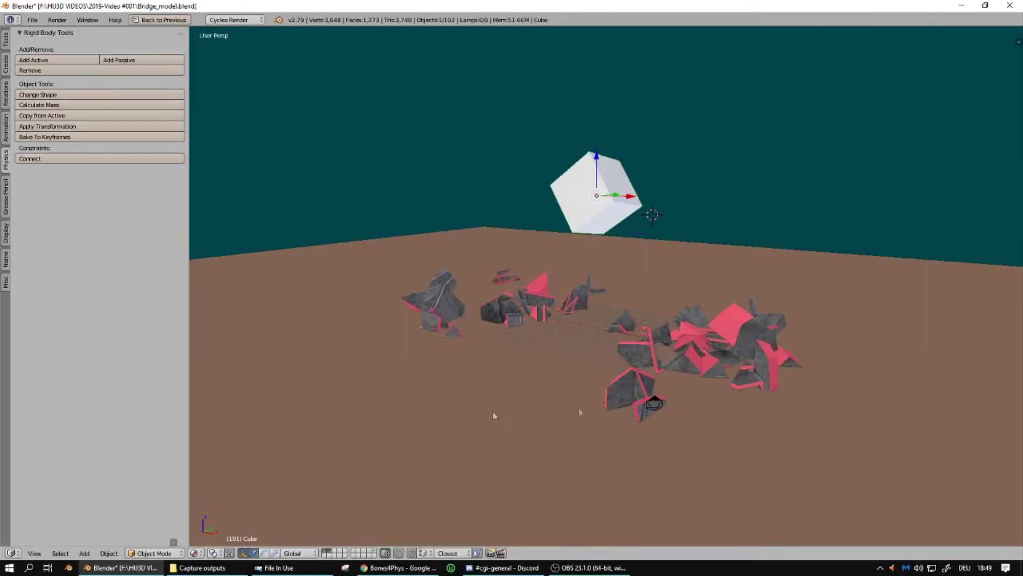
Show only the layer holding the fractured bridge pieces and select all of them
left_click(331, 555)
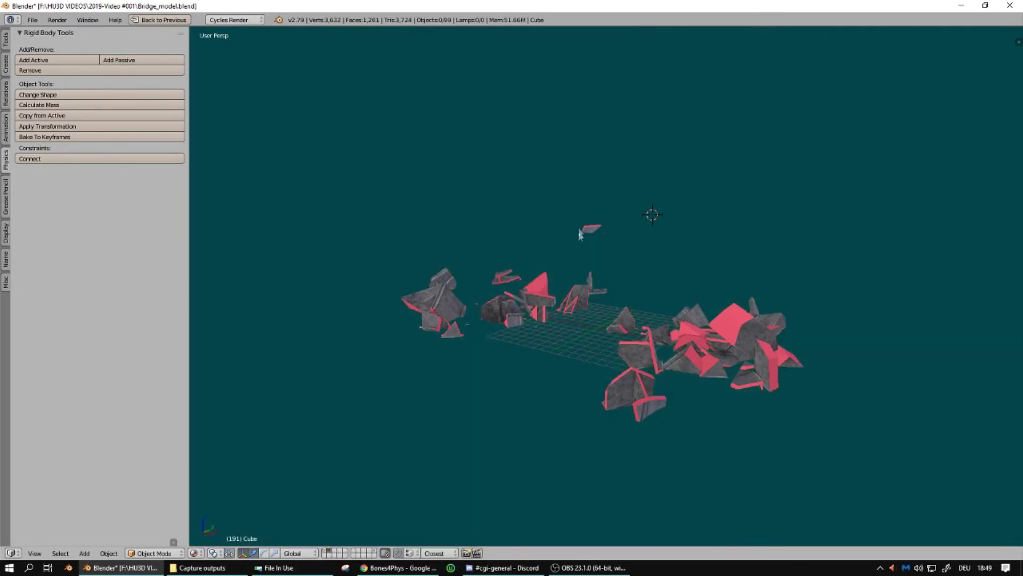
key("a")
key("a")
right_click(580, 288)
key("a")
key("a")
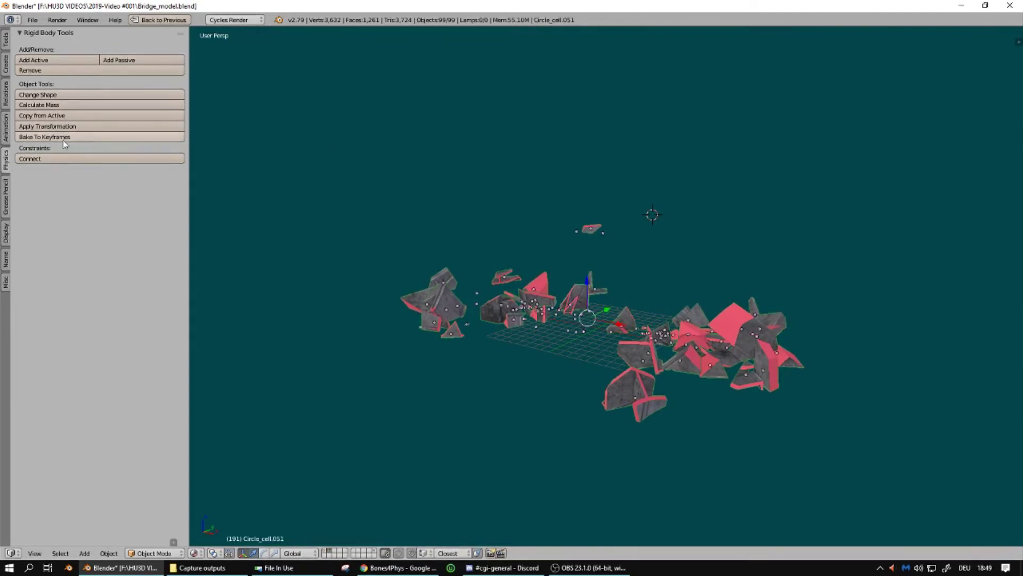
Bake the selected pieces' rigid-body motion to keyframes from frame 0 to 210 with a frame step of 1
left_click(80, 137)
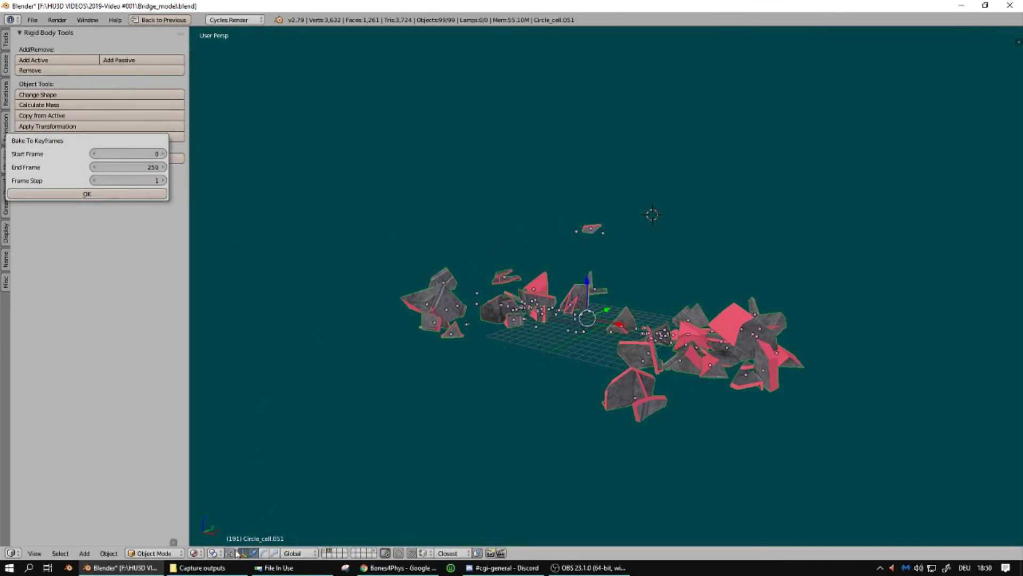
left_click(140, 165)
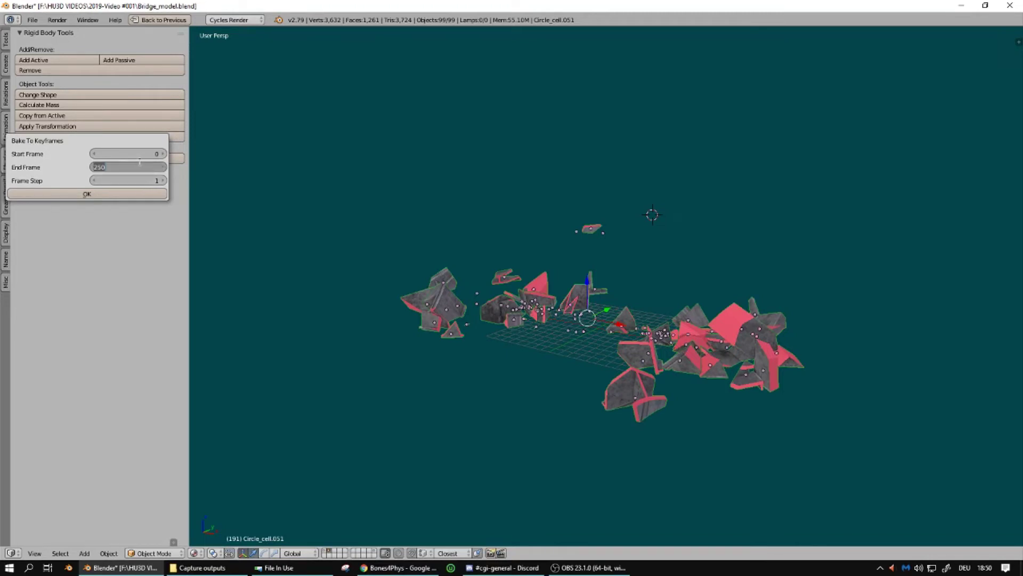
type("210")
key("Return")
left_click(85, 195)
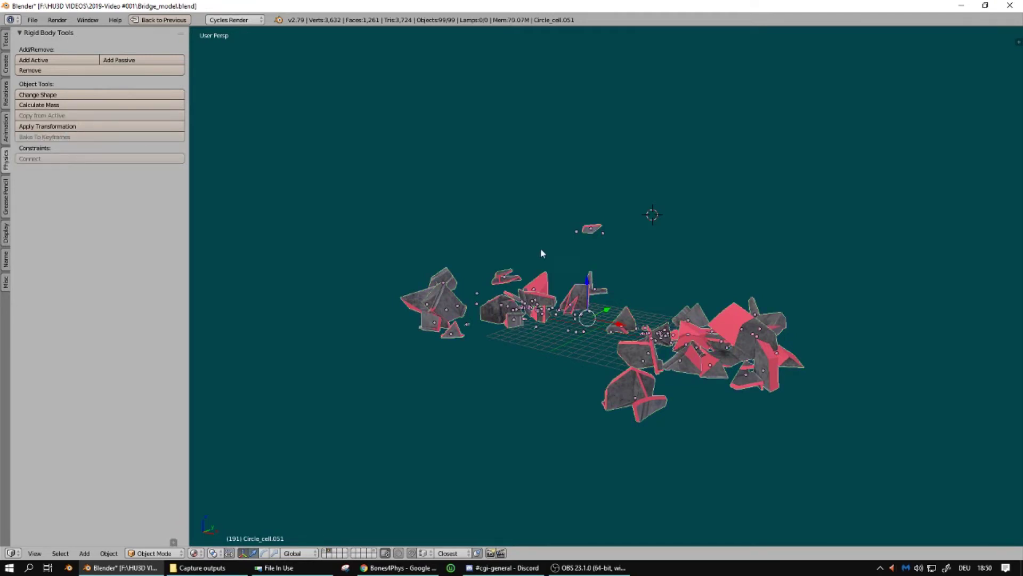
Return to frame 0, restore the multi-editor layout and select one bridge piece to examine its baked keyframes
key("shift+Left")
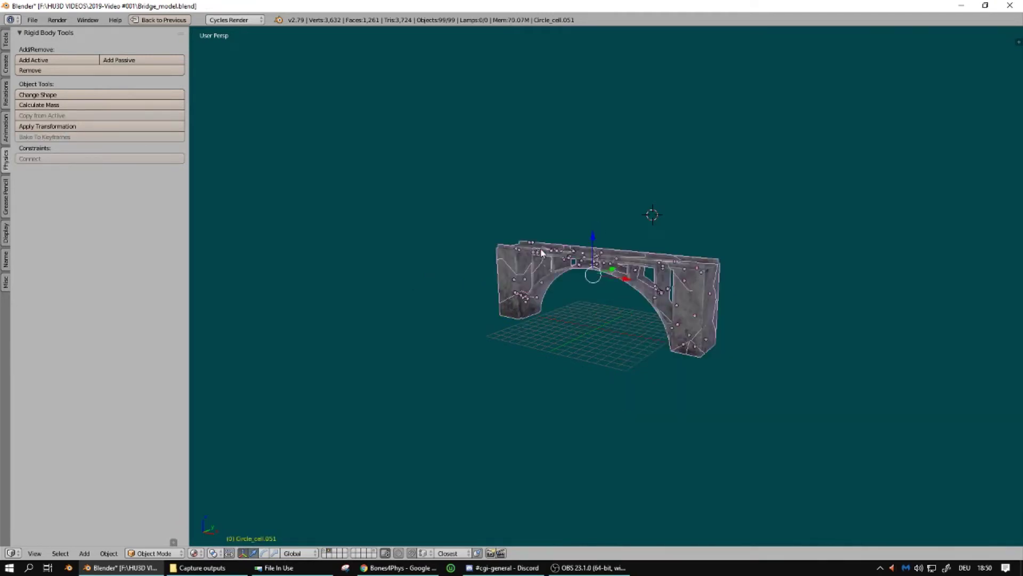
key("ctrl+Up")
scroll(463, 222, "up", 5)
scroll(464, 222, "down", 5)
middle_click_drag(376, 251, 442, 287)
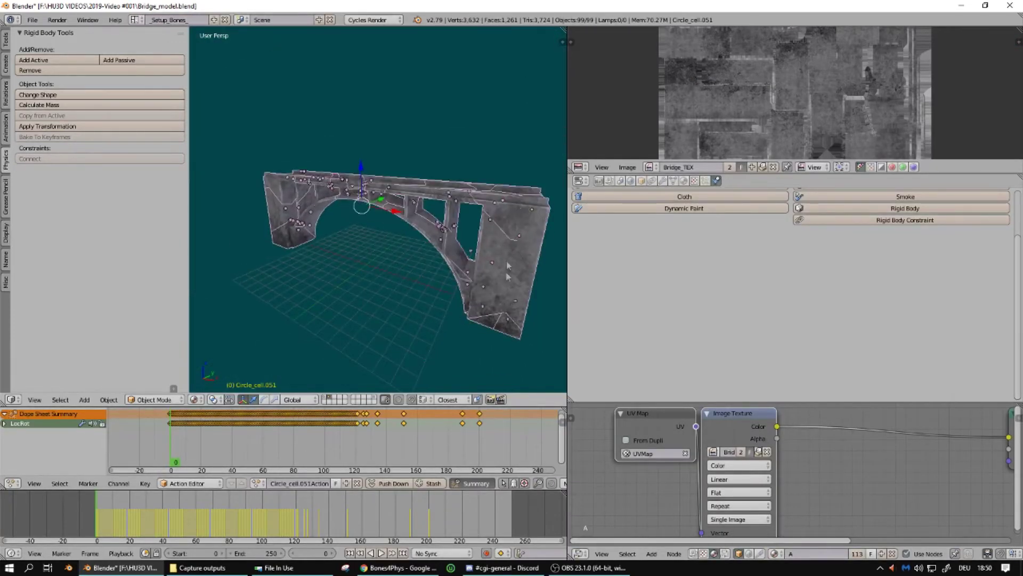
right_click(509, 255)
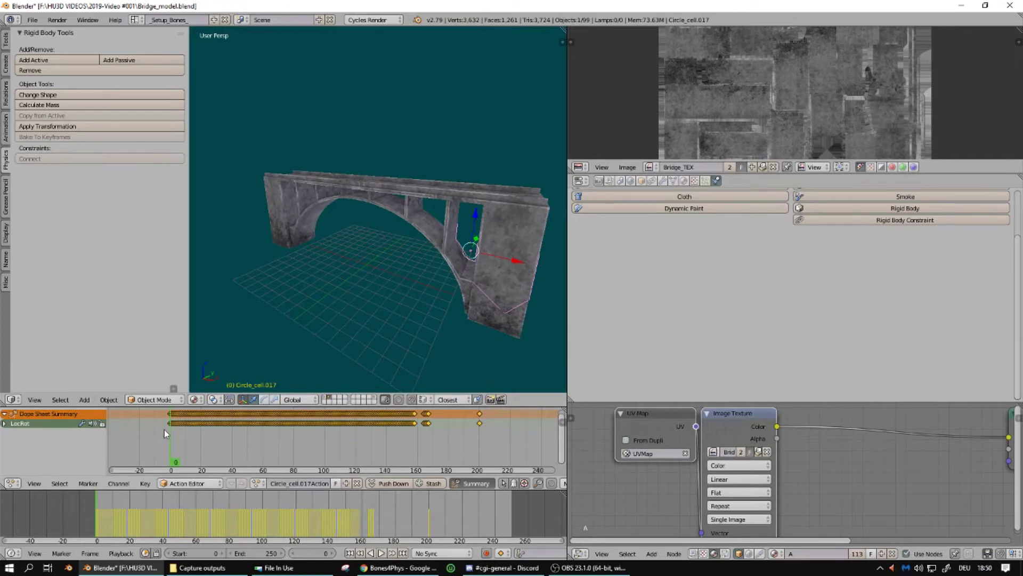
Play back the baked animation and check the keyframes of several other bridge pieces along the deck, returning to frame 0
key("alt+a")
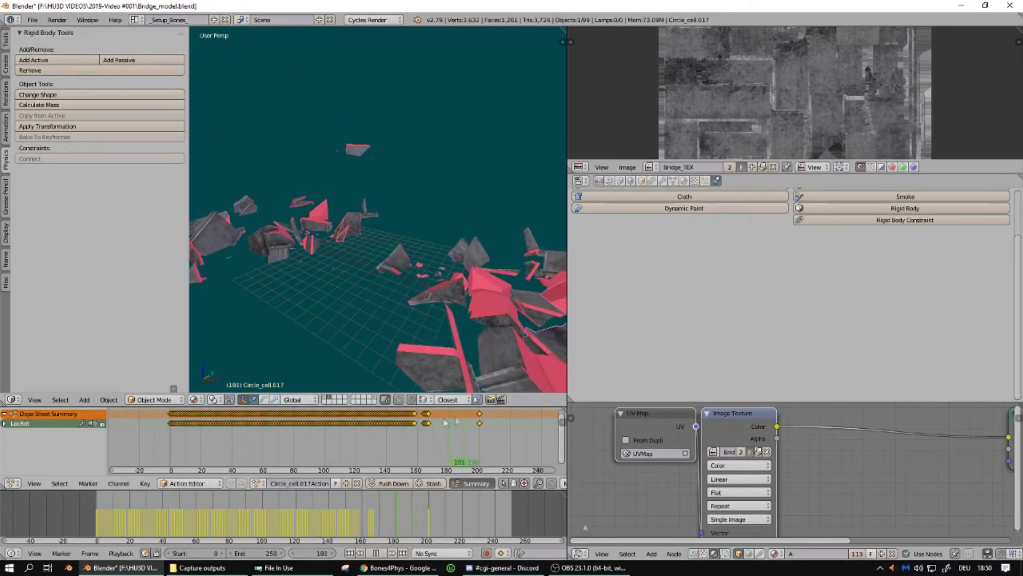
key("Escape")
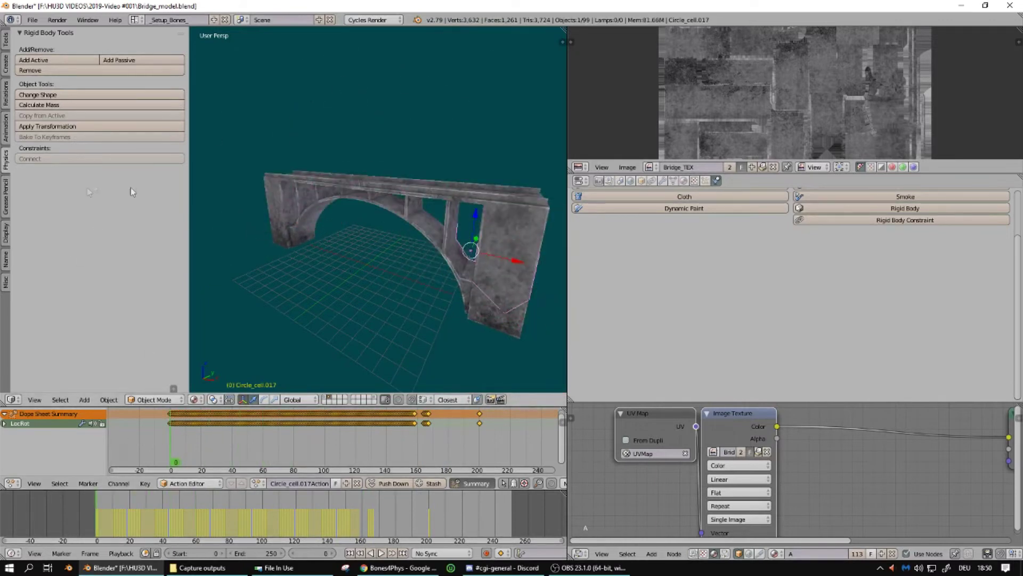
right_click(381, 184)
right_click(418, 190)
right_click(454, 193)
left_click(294, 426)
key("alt+a")
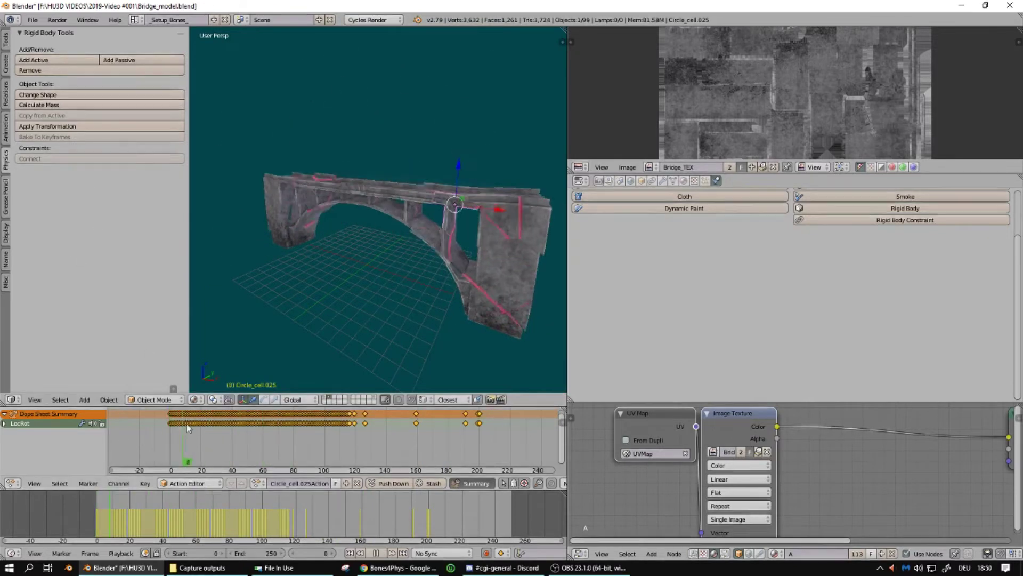
mouse_move(294, 427)
left_mouse_down()
mouse_move(475, 440)
mouse_move(138, 440)
left_mouse_up()
key("alt+a")
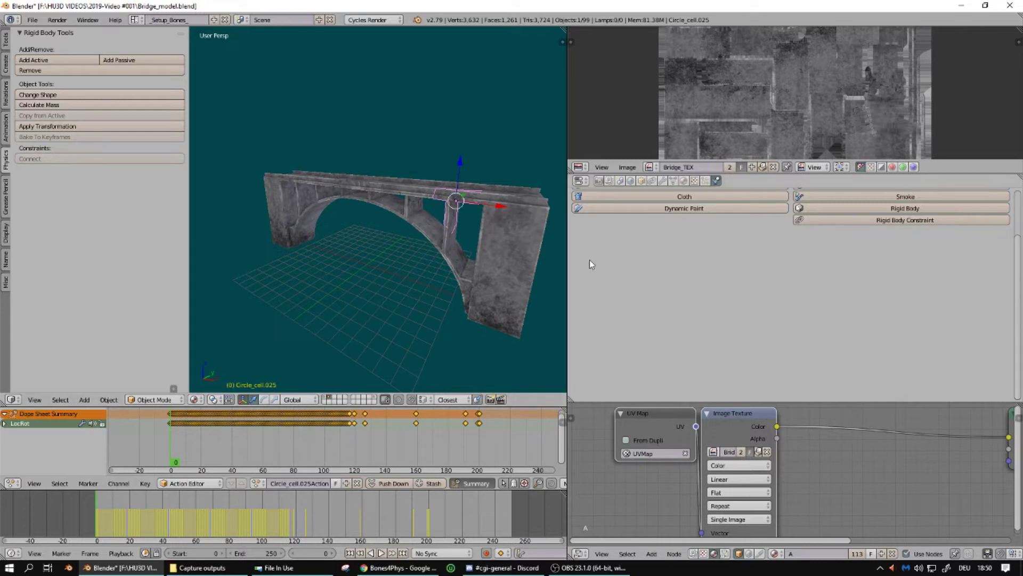
Widen the 3D view and show the Bones4Phys add-on's tools
left_click_drag(566, 254, 684, 250)
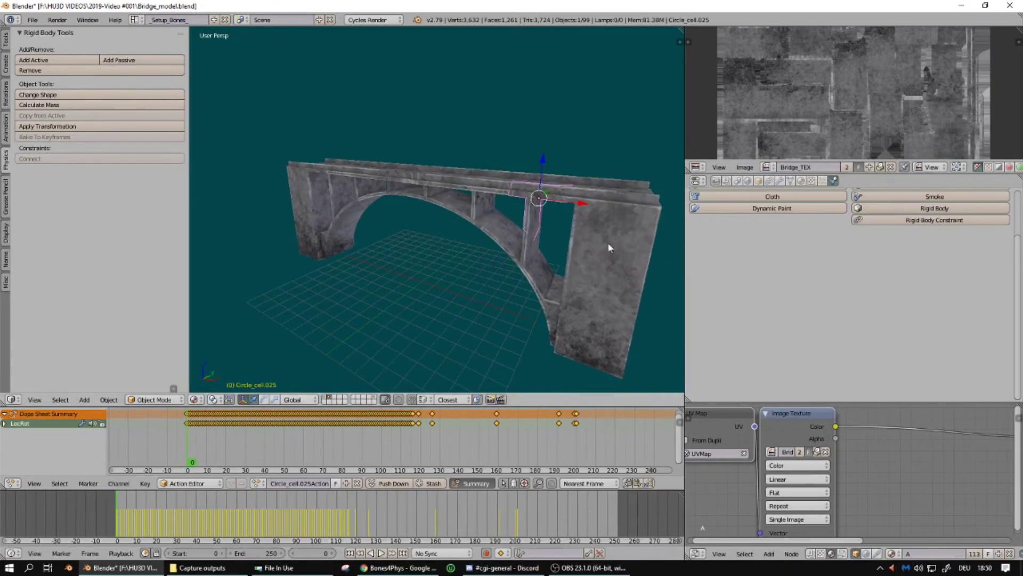
scroll(608, 244, "down", 3)
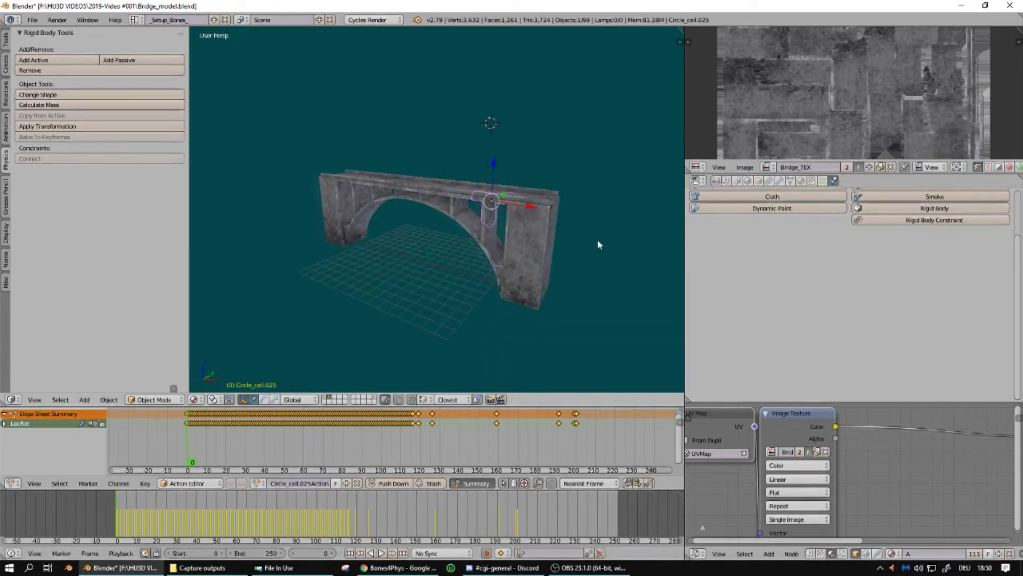
left_click(7, 285)
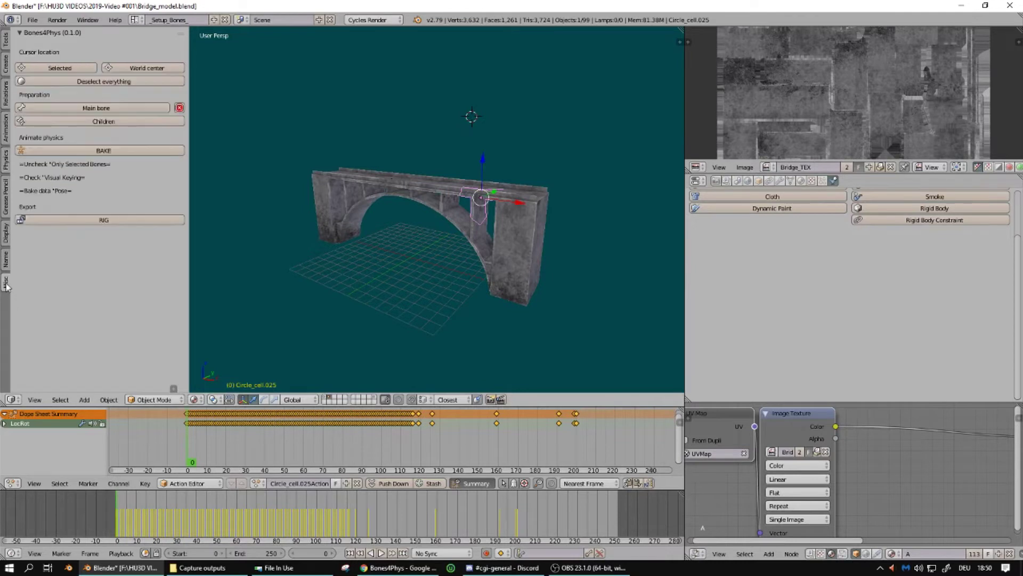
Place the 3D cursor at the world center and create the Bones4Phys main bone there
left_click(151, 68)
left_click(344, 247)
left_click(143, 71)
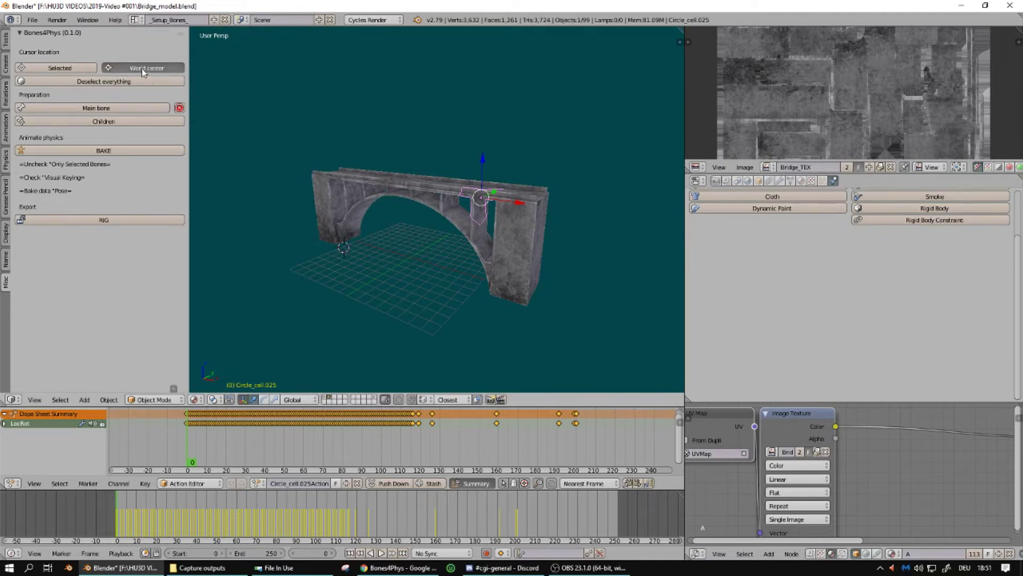
left_click(130, 110)
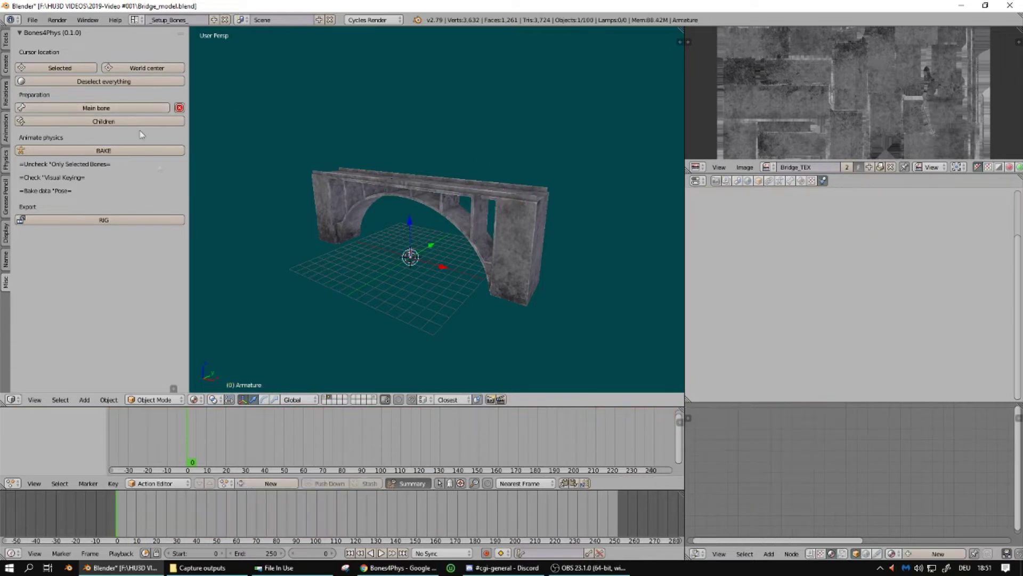
Generate the child bones for all the bridge pieces and look over their placement
left_click(102, 122)
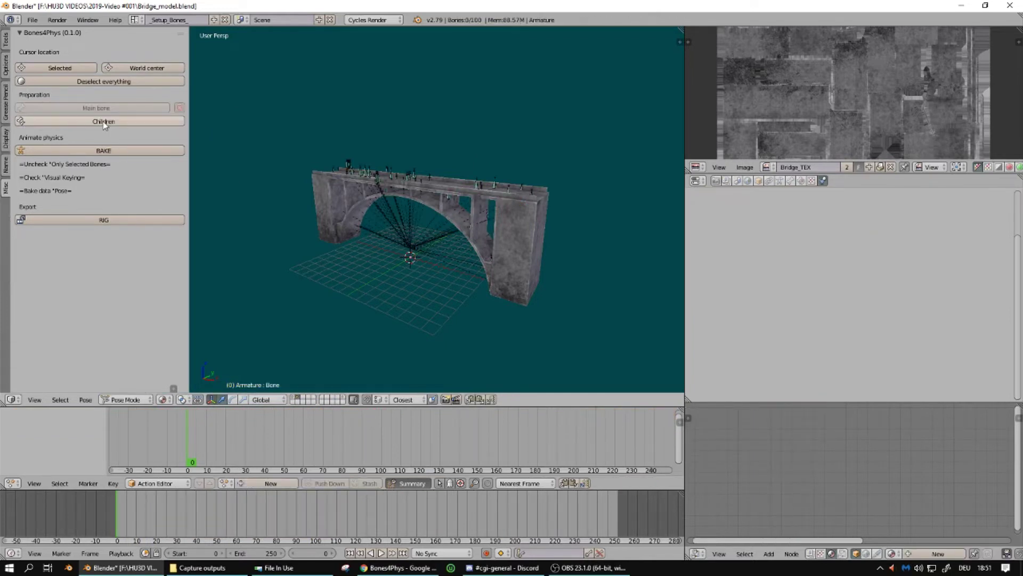
scroll(414, 262, "up", 3)
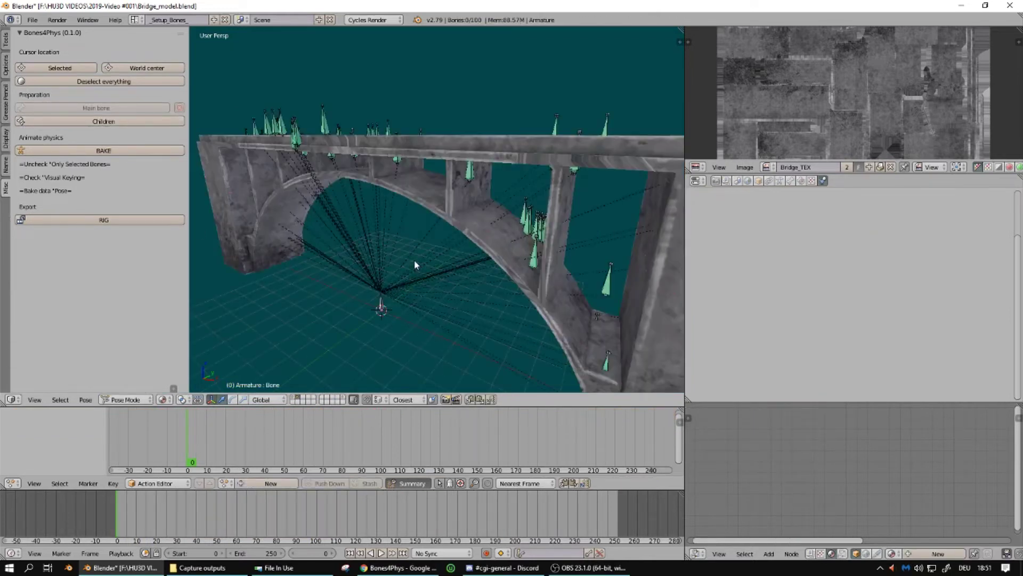
scroll(429, 256, "down", 1)
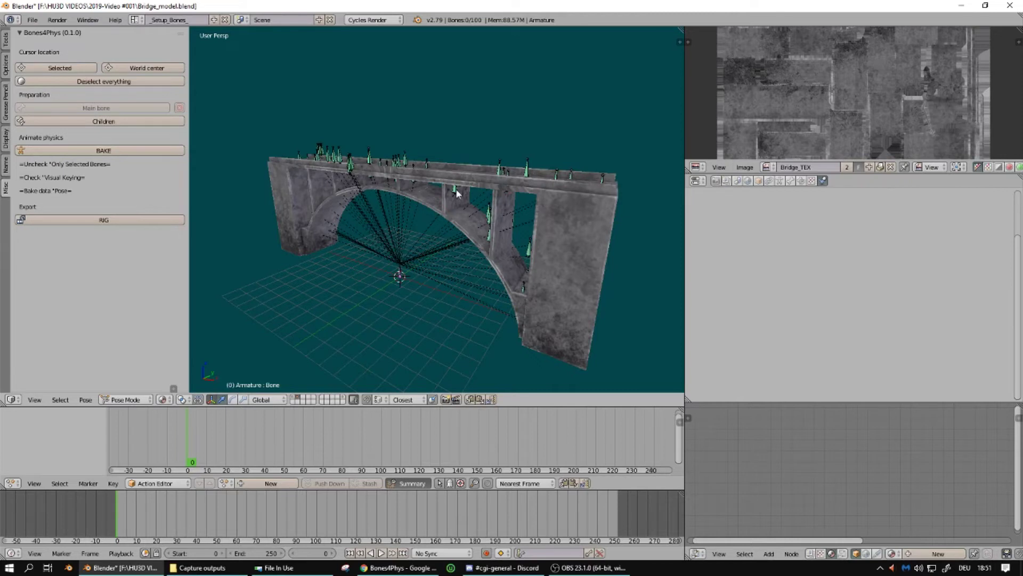
Bake the physics to the bones from frame 0 to about 200 as Pose data, with Visual Keying enabled and Only Selected disabled
left_click(111, 150)
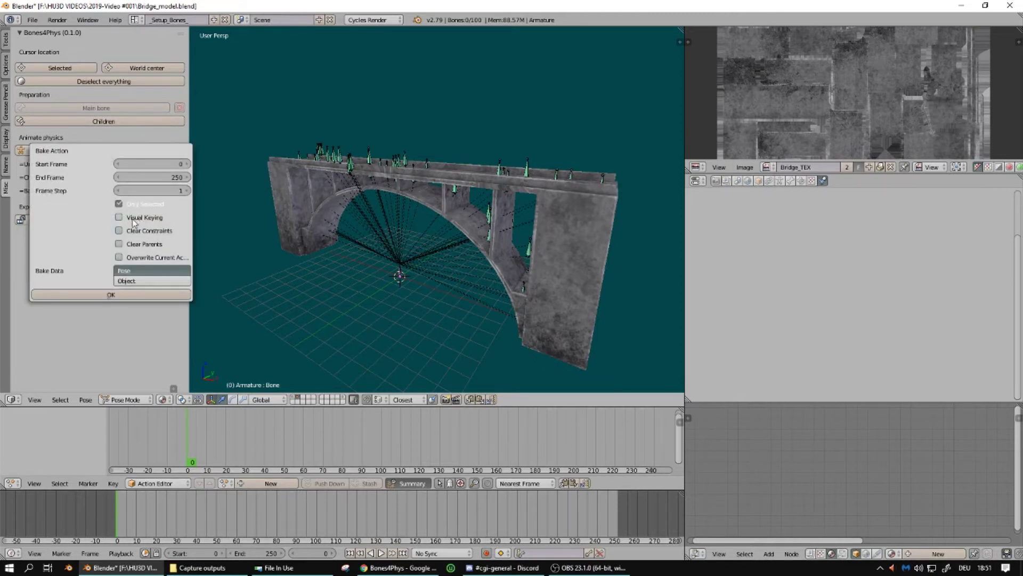
left_click(139, 219)
left_click(146, 205)
left_click(154, 180)
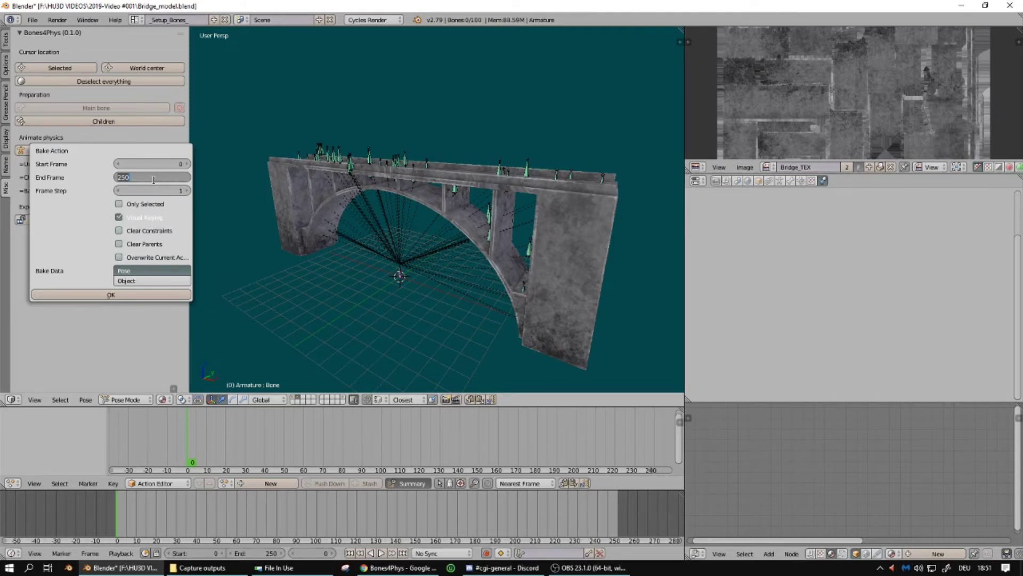
type("20")
key("Return")
left_click(130, 295)
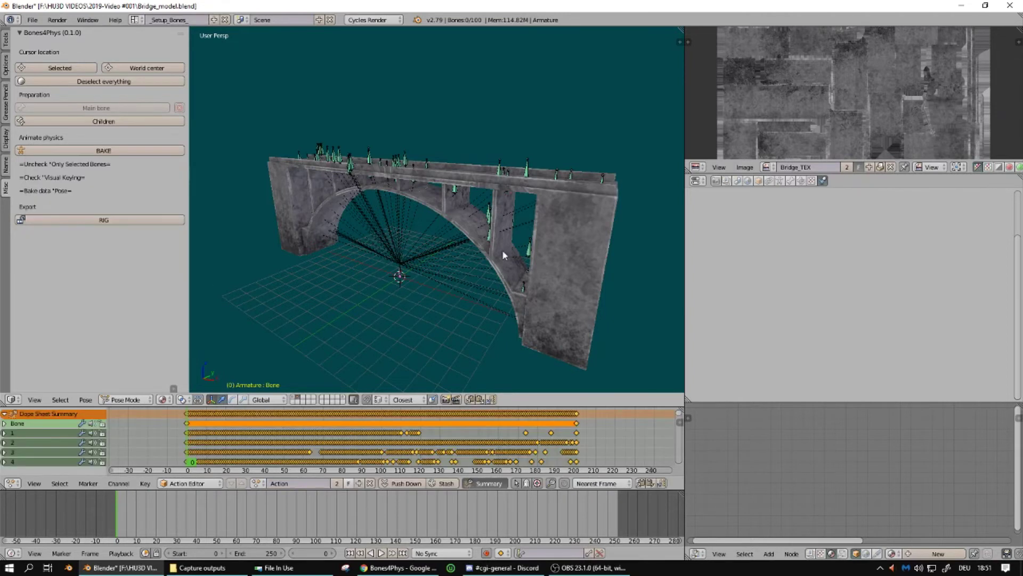
Rig the bridge pieces to the armature with the Bones4Phys export function
left_click(137, 220)
left_click(139, 221)
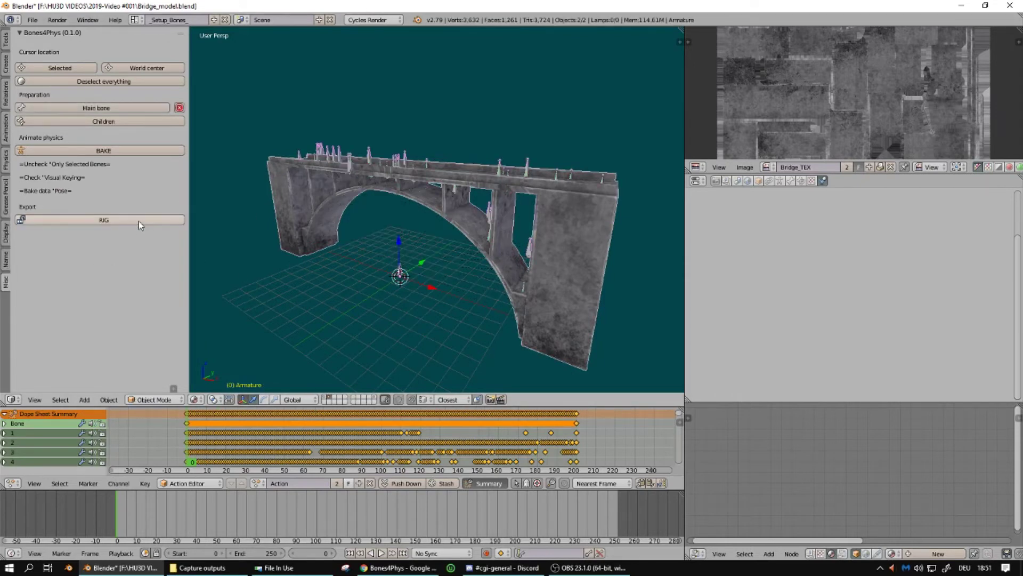
Try rotating the armature and moving the joined bridge mesh, cancel each transform, and reselect the armature
key("shift+f")
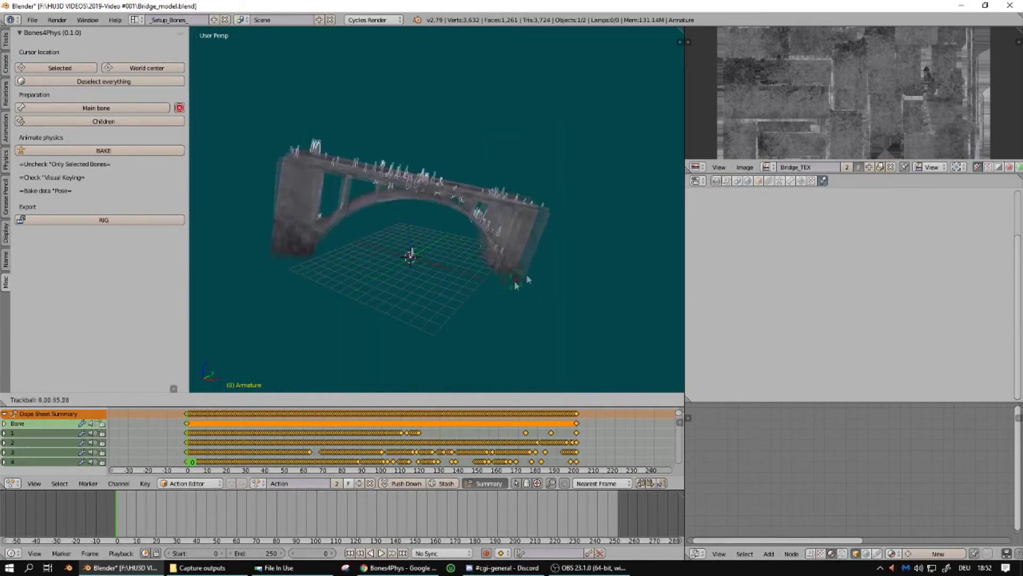
right_click(437, 268)
right_click(540, 257)
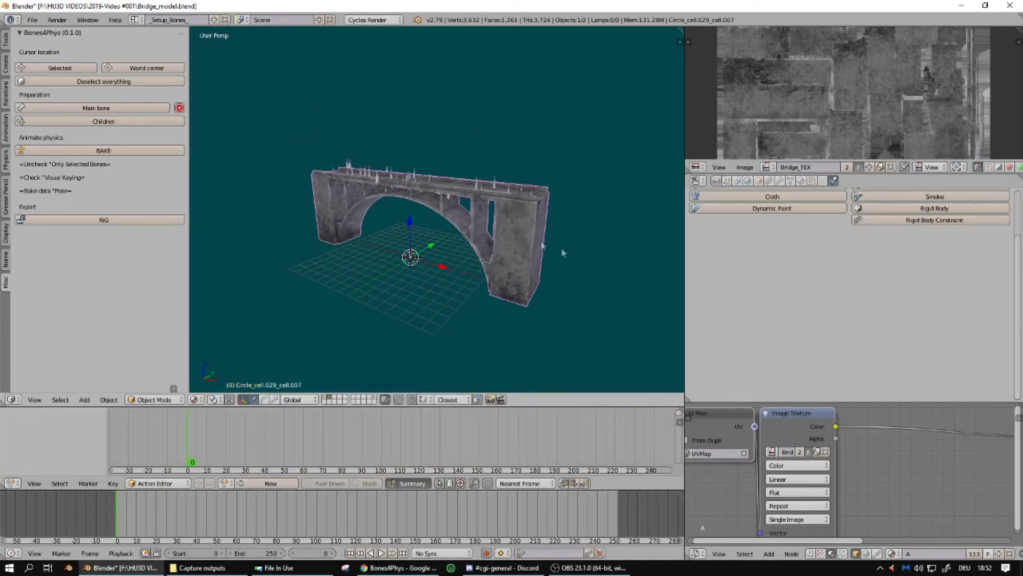
key("g")
right_click(539, 218)
right_click(537, 215)
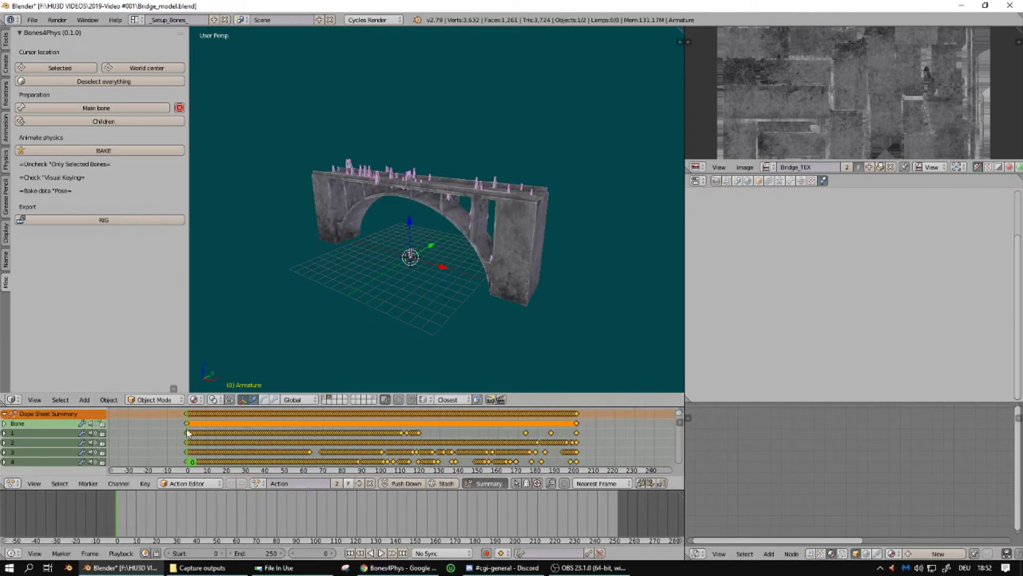
Scrub the armature's baked action to frame 31 and switch the armature to Pose Mode
mouse_move(188, 433)
left_mouse_down()
mouse_move(341, 443)
mouse_move(199, 464)
mouse_move(270, 472)
mouse_move(248, 465)
left_mouse_up()
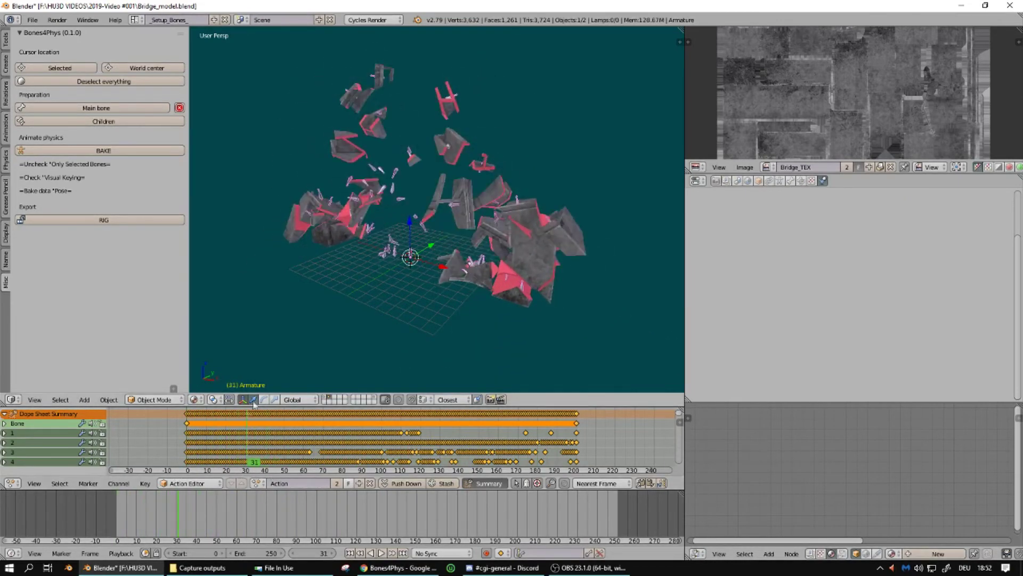
left_click(155, 399)
left_click(176, 376)
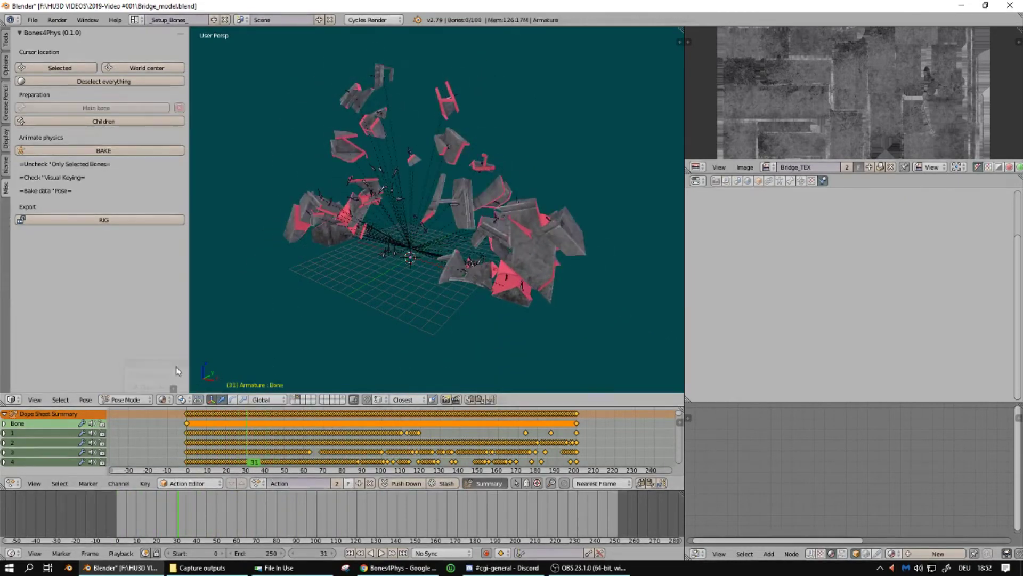
Try moving individual bones together with their attached bridge fragments, then return the armature to Object Mode
right_click(406, 252)
key("g")
left_click(382, 257)
scroll(421, 161, "up", 5)
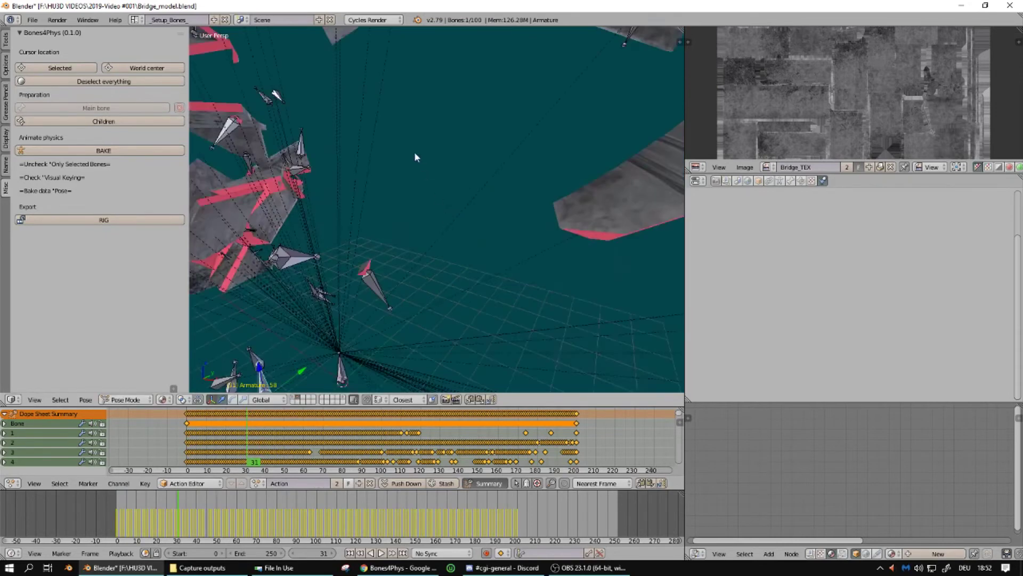
scroll(413, 138, "down", 3)
key("g")
right_click(371, 128)
right_click(400, 138)
key("g")
left_click(456, 152)
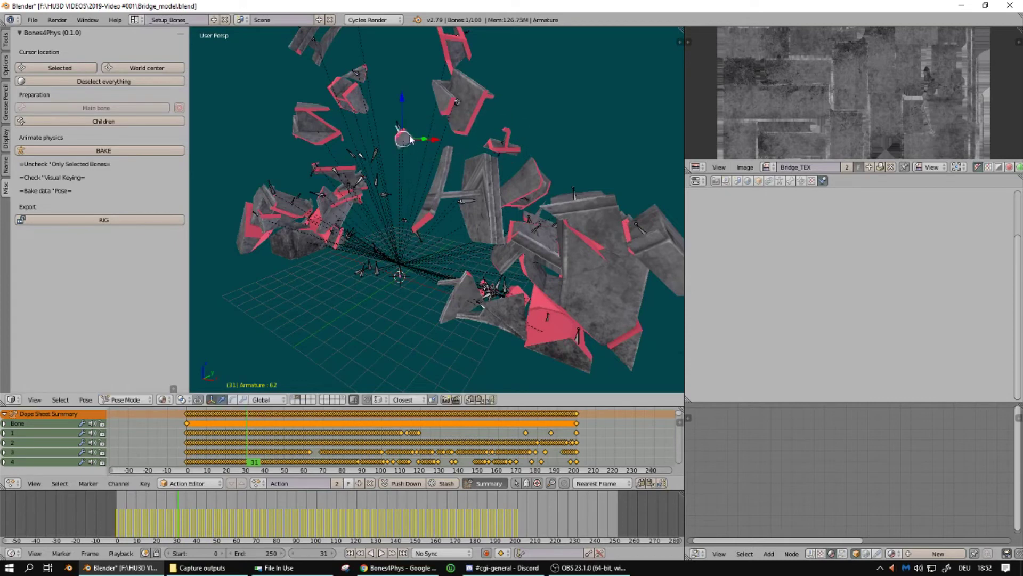
scroll(416, 223, "down", 5)
left_click(128, 399)
left_click(126, 393)
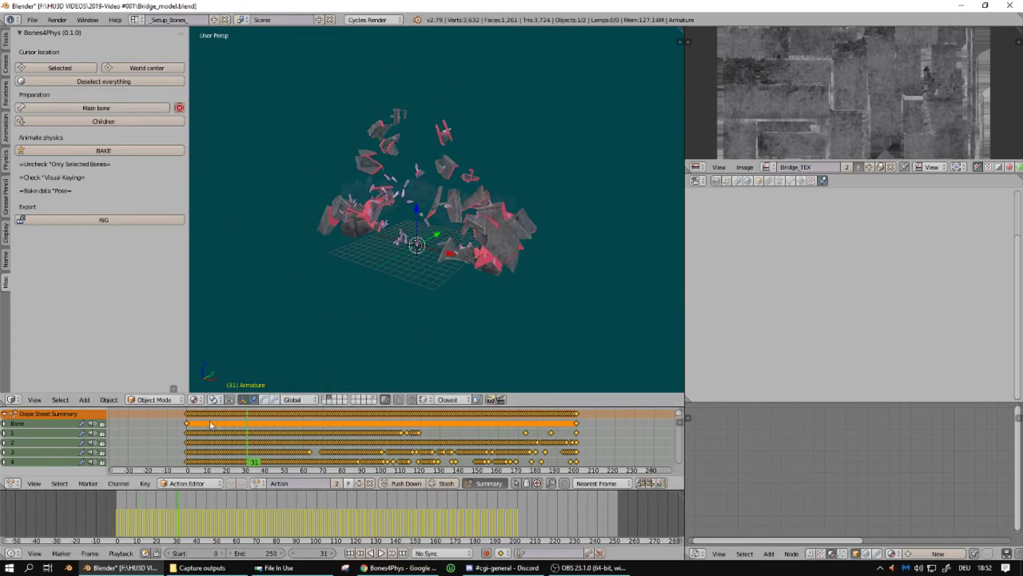
Play the rigged collapse, rewind to frame 0 and replay it to frame 36, examining the bones and flying pieces up close
key("alt+a")
left_click_drag(511, 444, 187, 446)
key("alt+a")
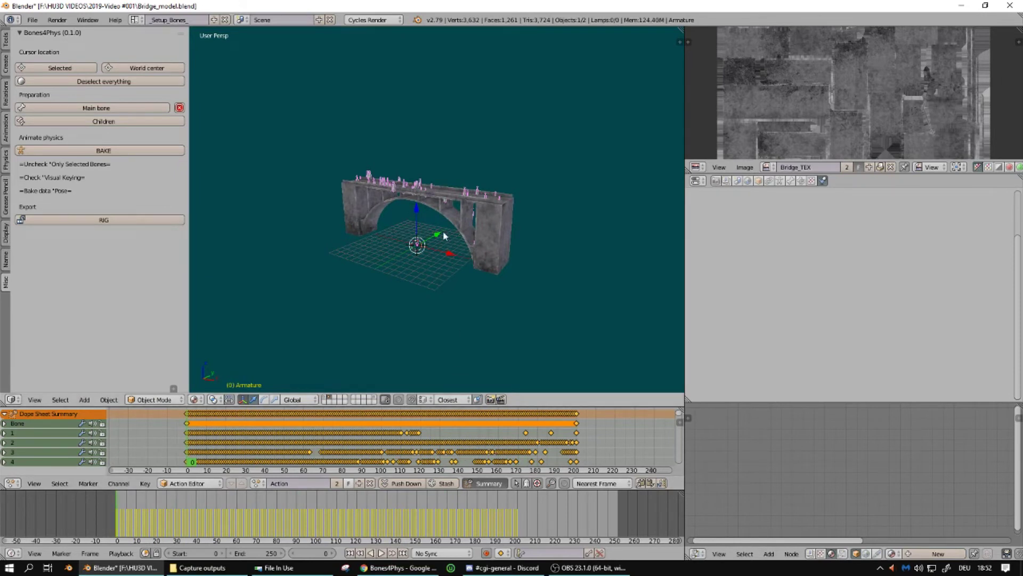
scroll(474, 228, "up", 3)
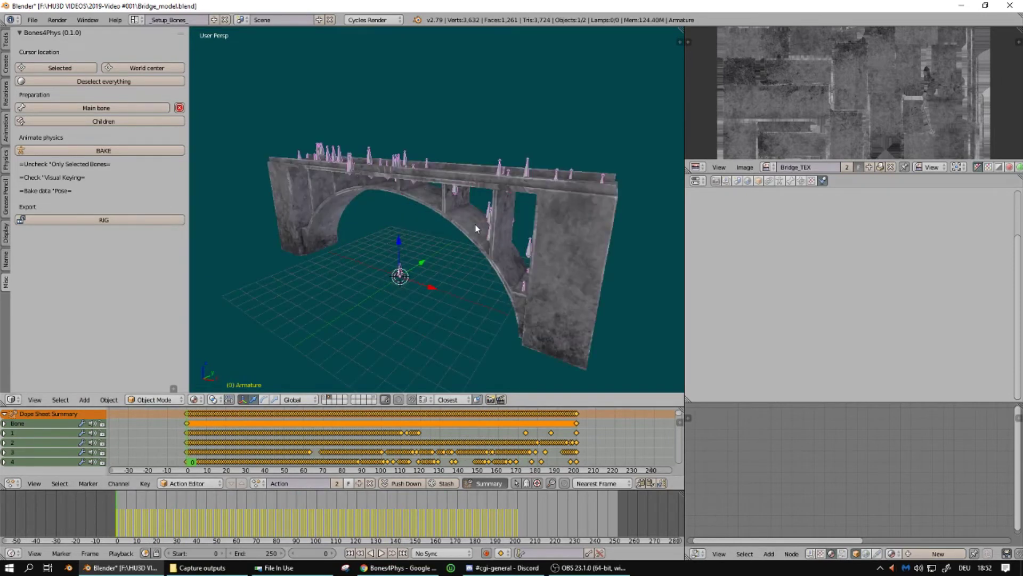
key("alt+a")
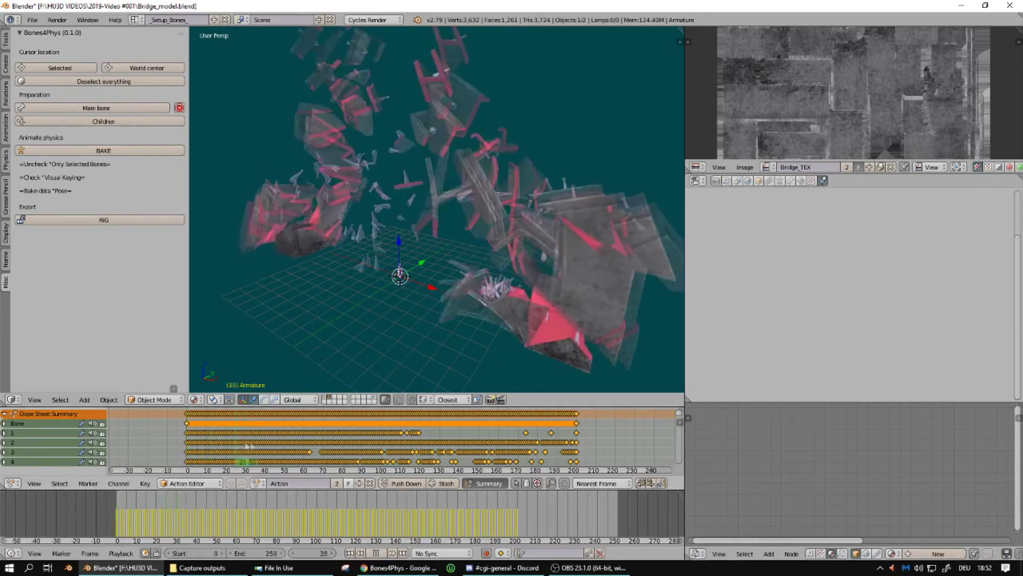
scroll(348, 239, "up", 2)
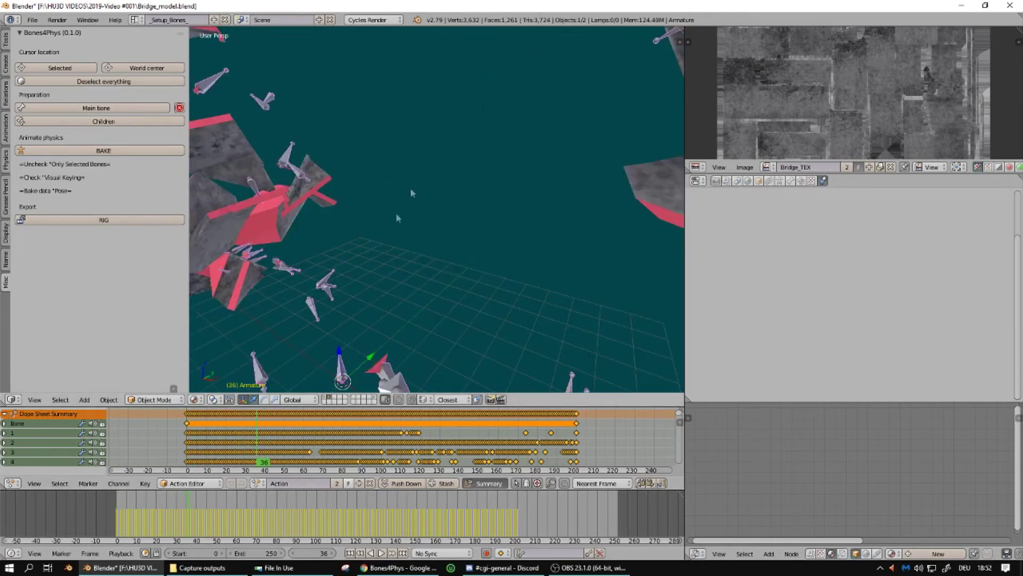
scroll(597, 243, "down", 5)
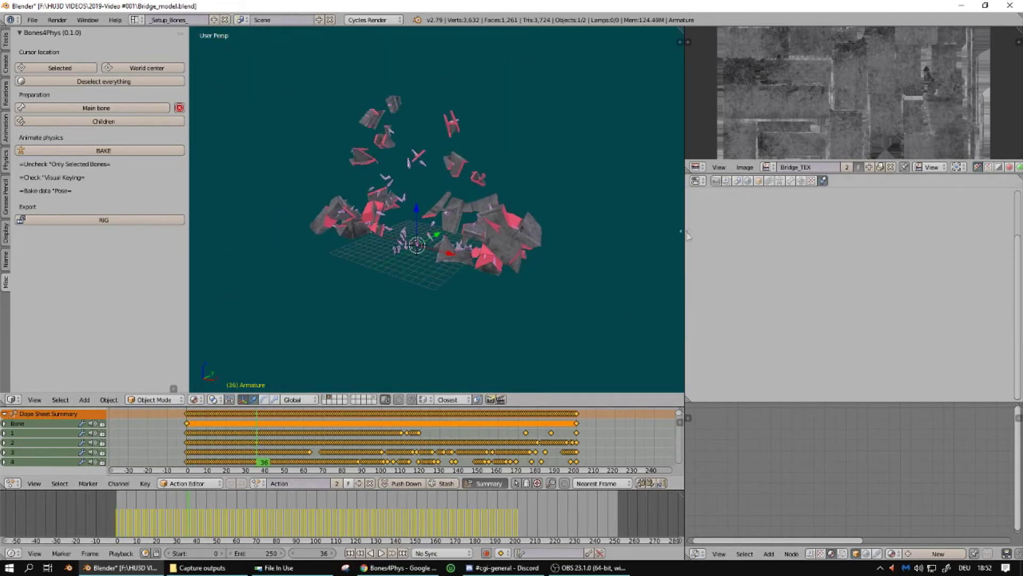
Narrow the 3D view, select the joined bridge mesh, display its material slots and select material B
left_click_drag(686, 229, 602, 229)
right_click(360, 227)
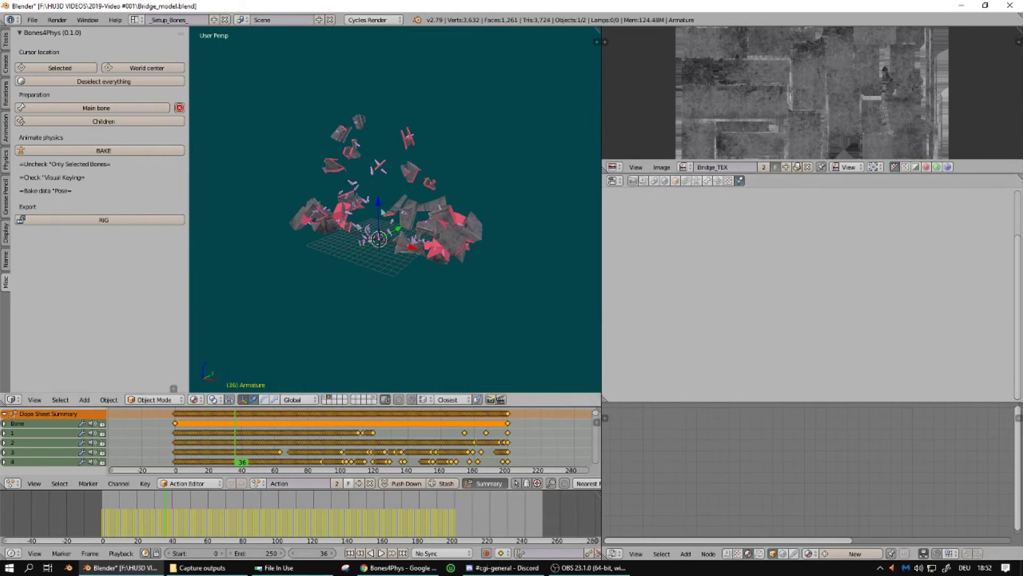
scroll(383, 211, "up", 4)
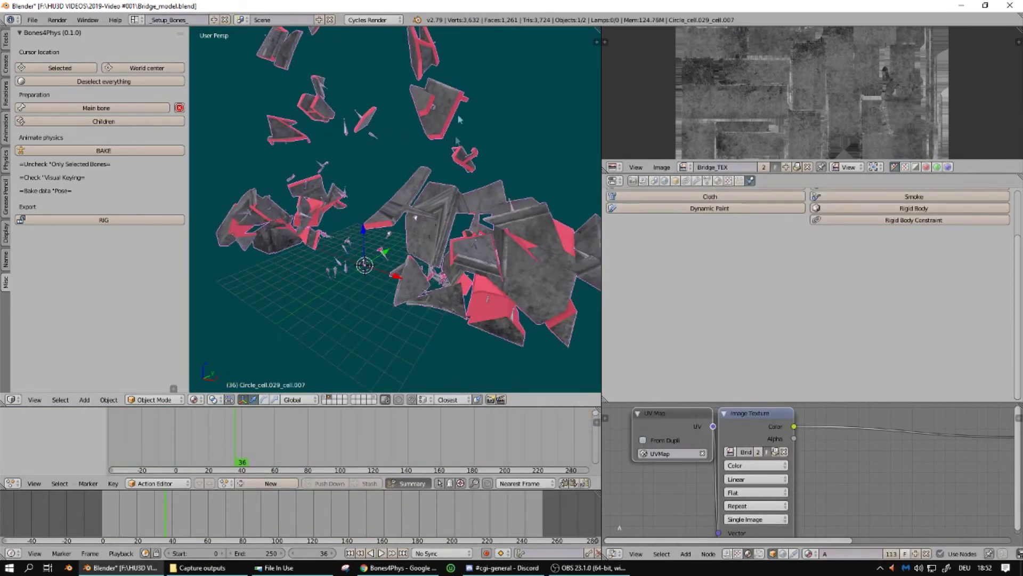
scroll(386, 168, "down", 2)
left_click(718, 181)
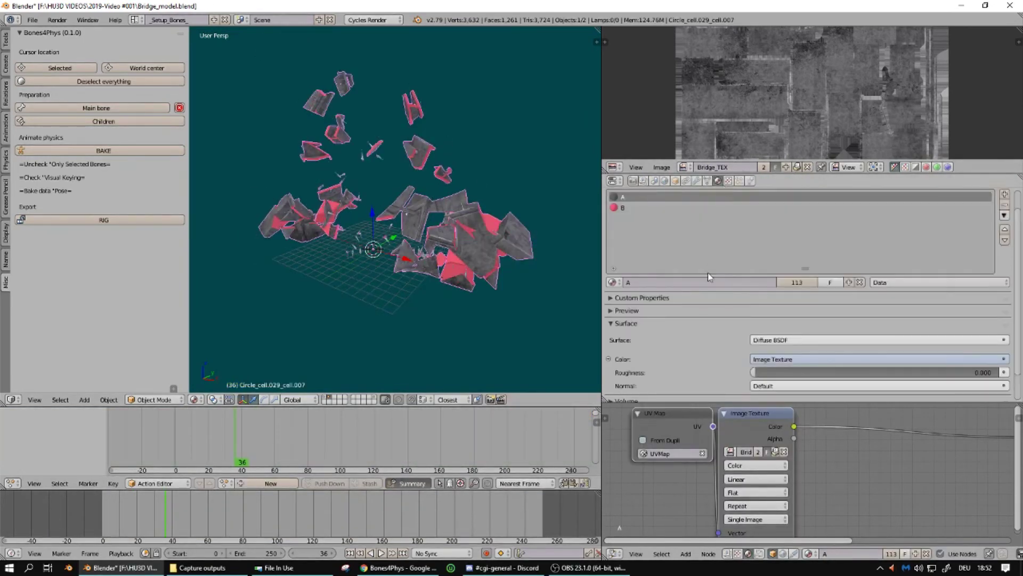
left_click(637, 228)
left_click(644, 217)
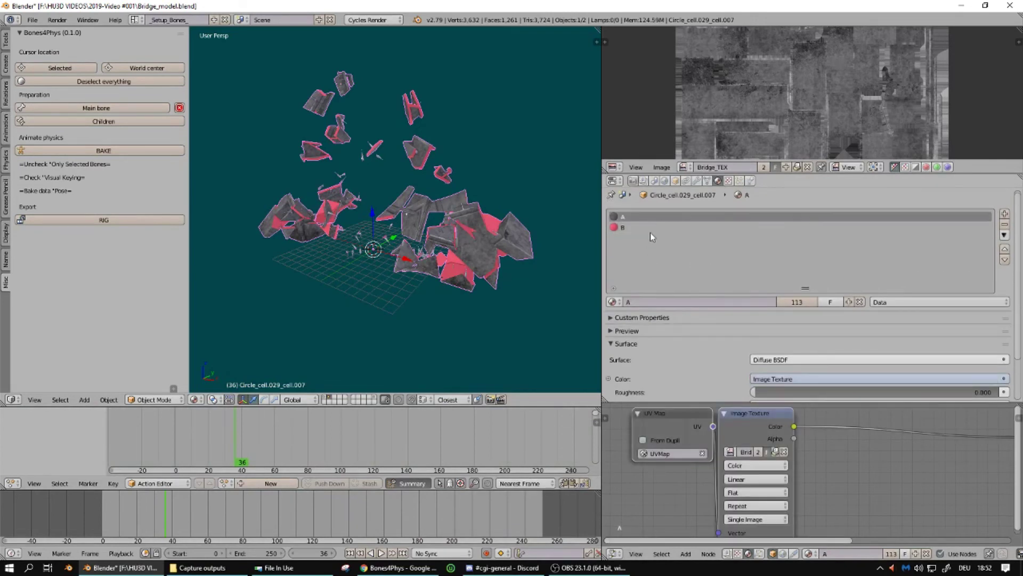
left_click(653, 228)
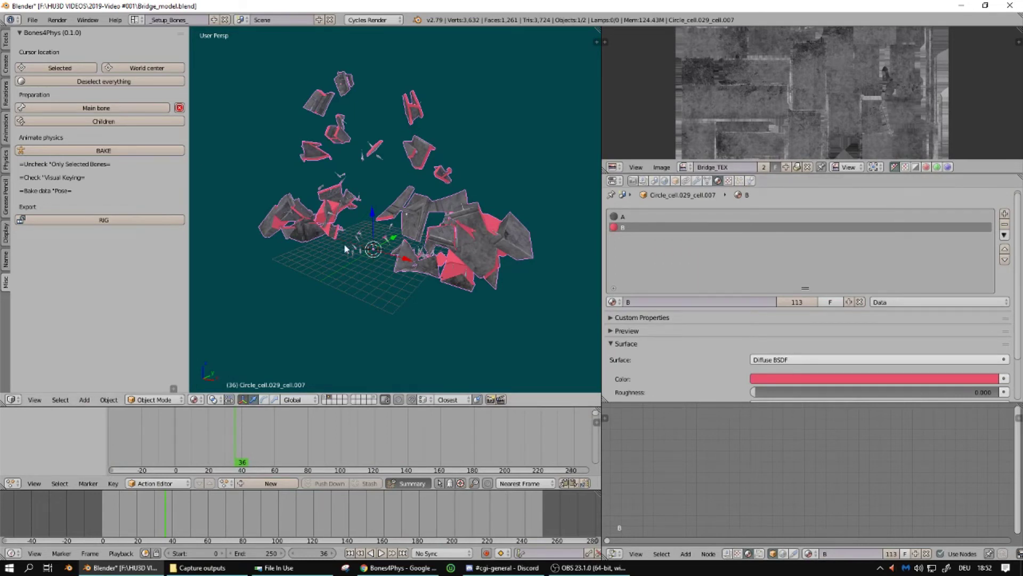
Switch the joined bridge mesh to Edit Mode and reduce the selection to one vertex at the near pier's base
left_click(157, 400)
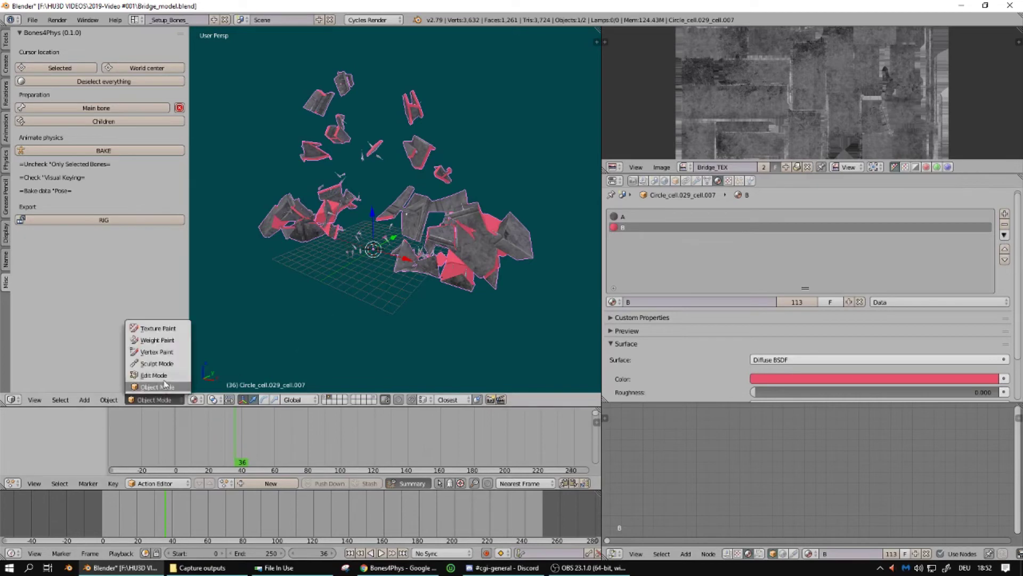
left_click(166, 377)
scroll(458, 190, "up", 2)
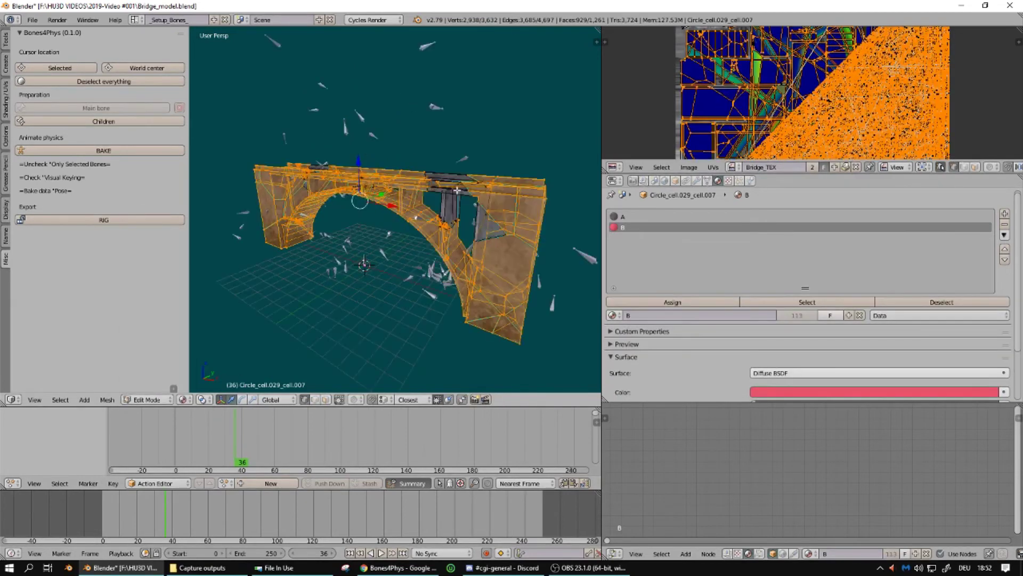
right_click(466, 164)
right_click(471, 318)
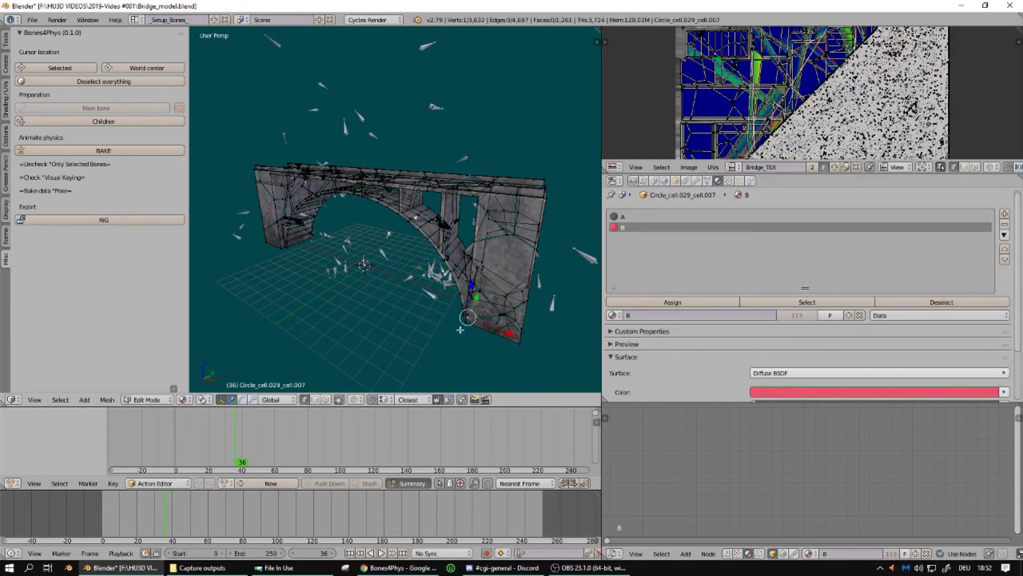
scroll(460, 330, "up", 4)
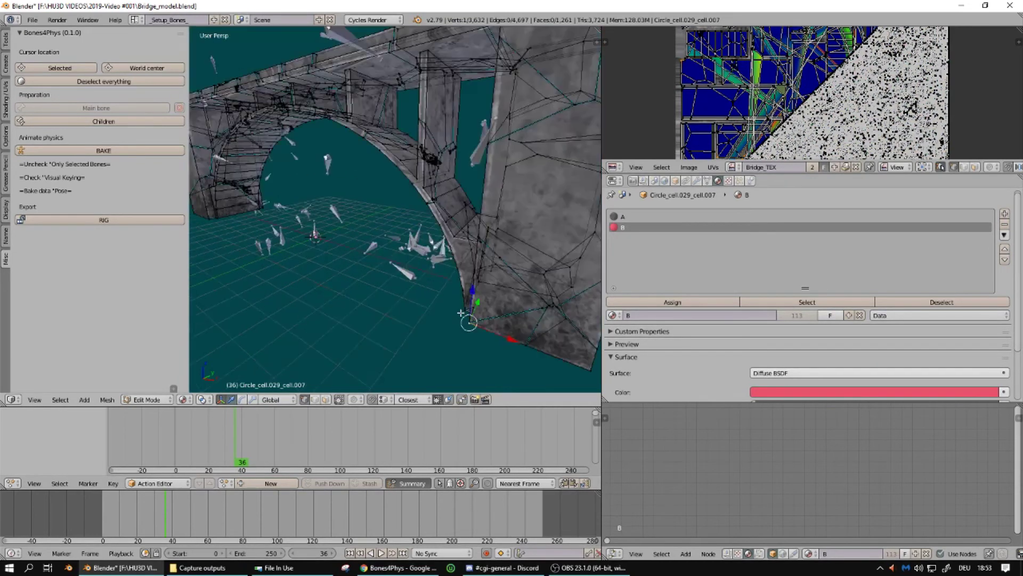
scroll(461, 313, "down", 6)
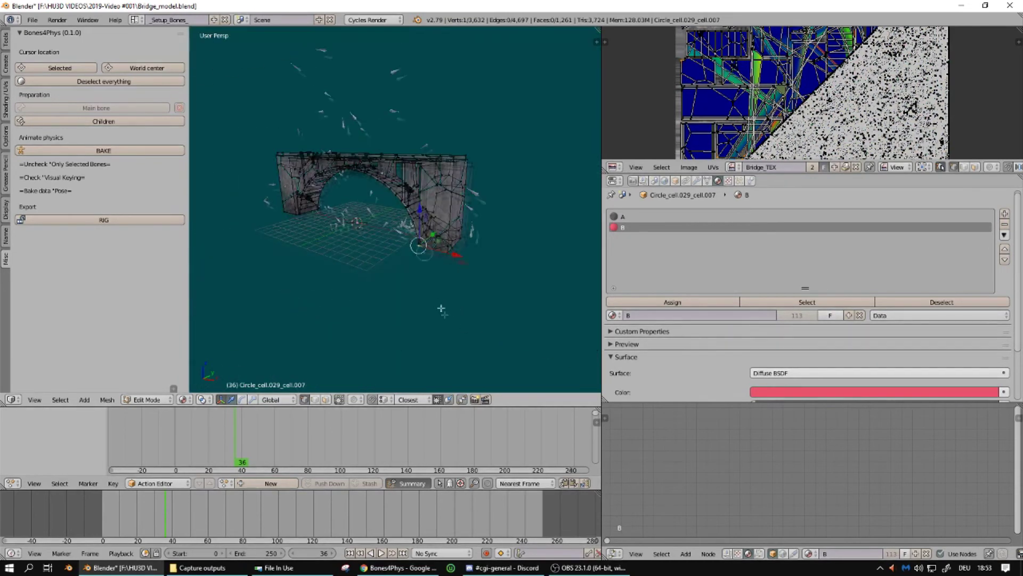
Switch to face selection and select all bridge faces that use material B
left_click(326, 399)
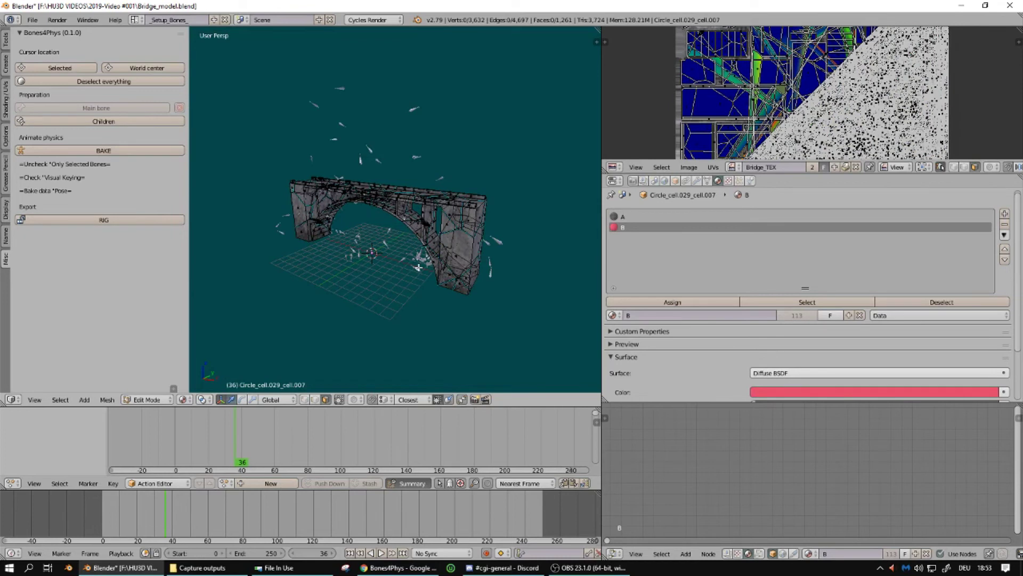
key("shift+q")
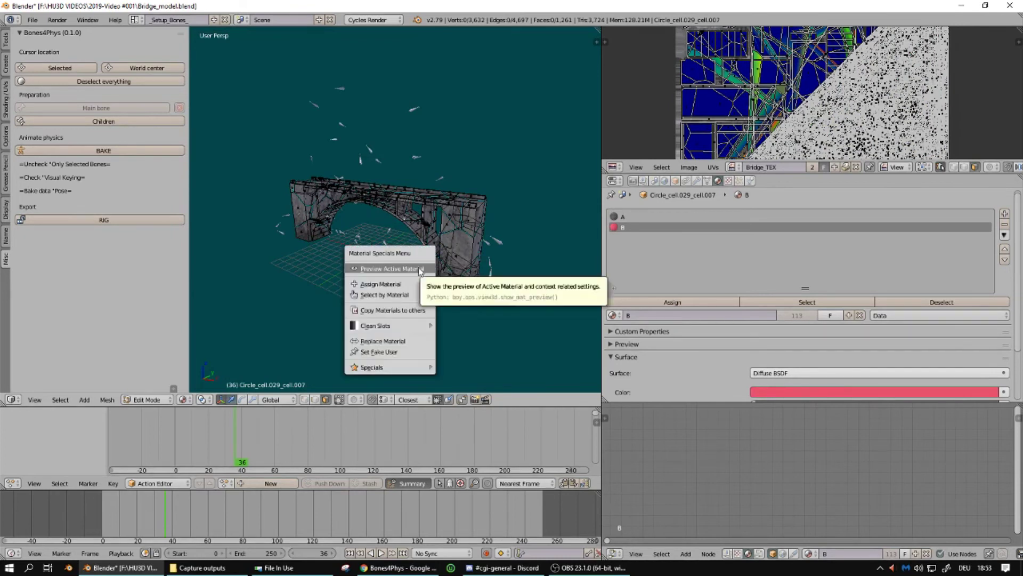
mouse_move(404, 296)
left_click(467, 306)
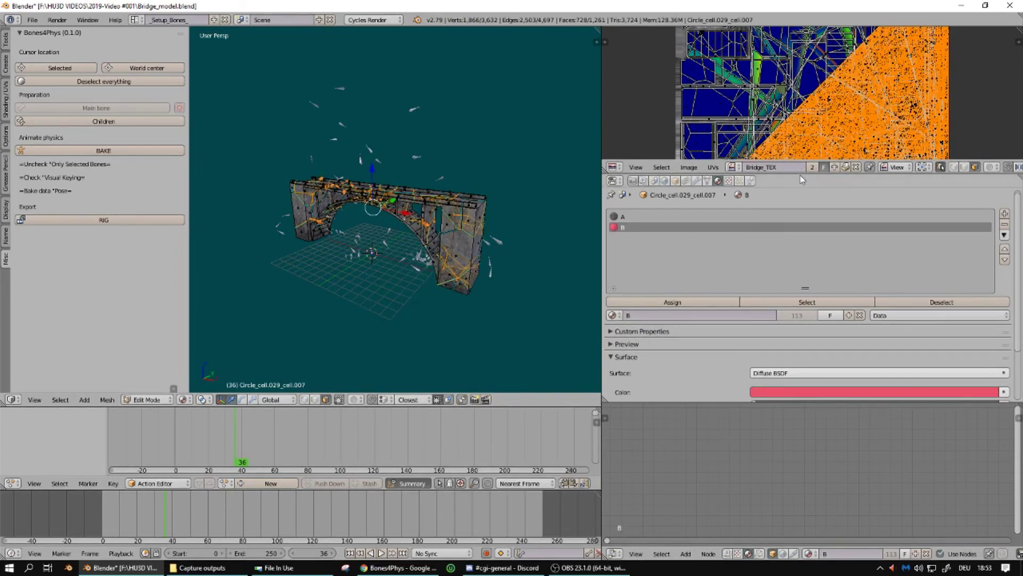
Enlarge the UV editor, invert the face selection and hide the outer faces so only the material B faces stay displayed
scroll(812, 178, "down", 1)
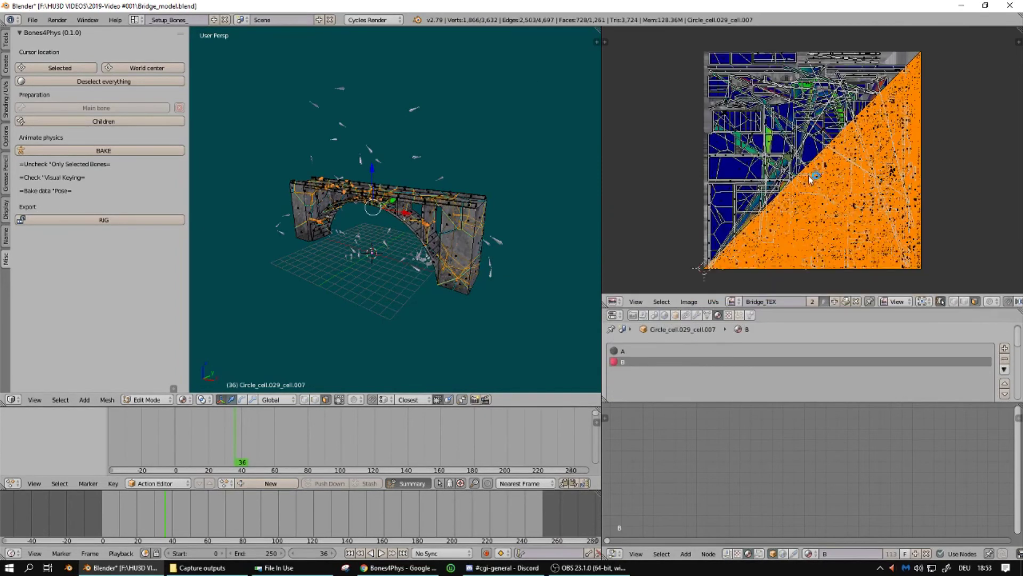
scroll(409, 224, "up", 8)
scroll(409, 225, "down", 2)
scroll(409, 225, "down", 4)
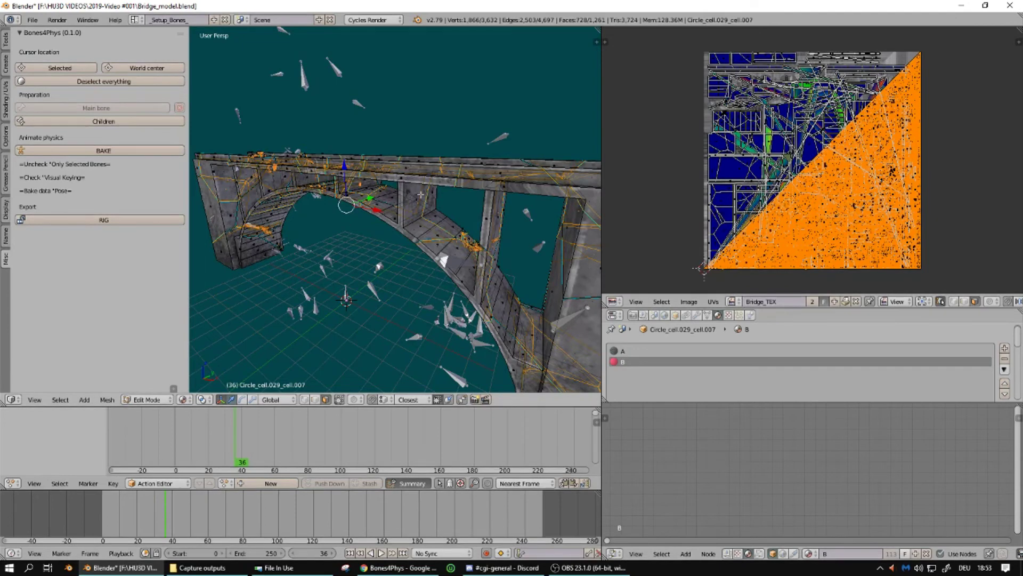
scroll(477, 220, "down", 3)
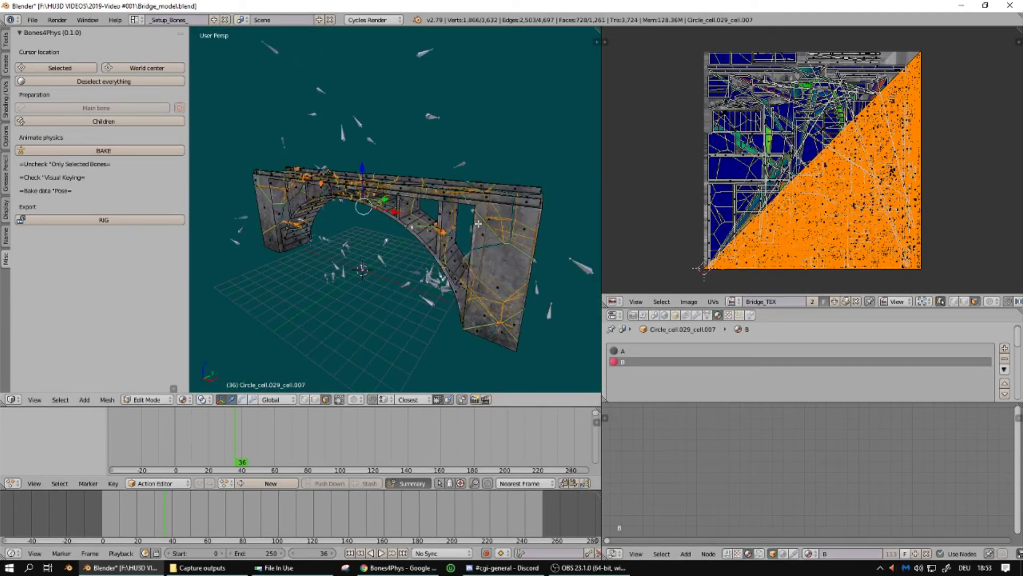
key("ctrl+i")
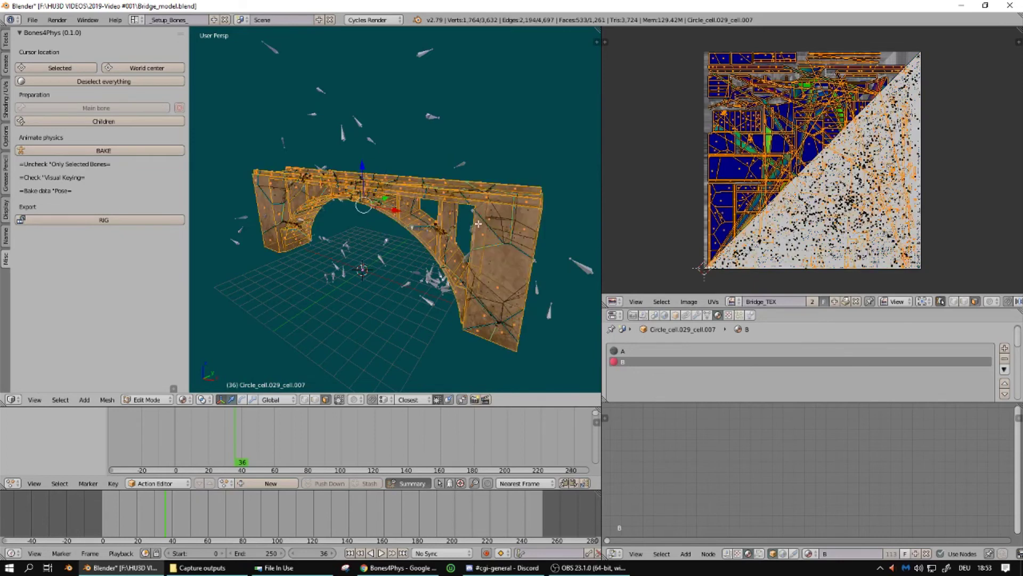
key("h")
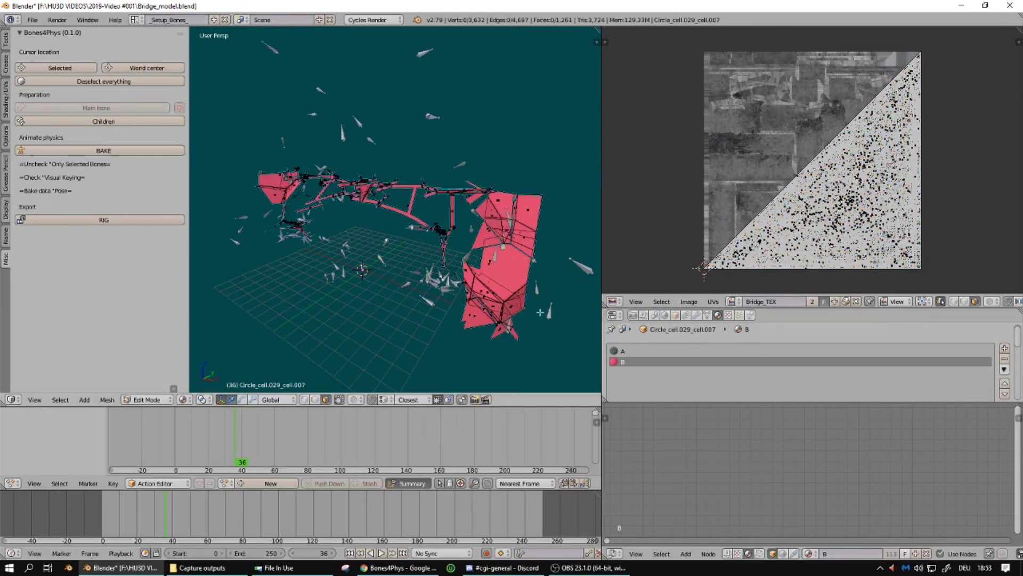
Select all the displayed inner faces and UV unwrap them into new islands
key("a")
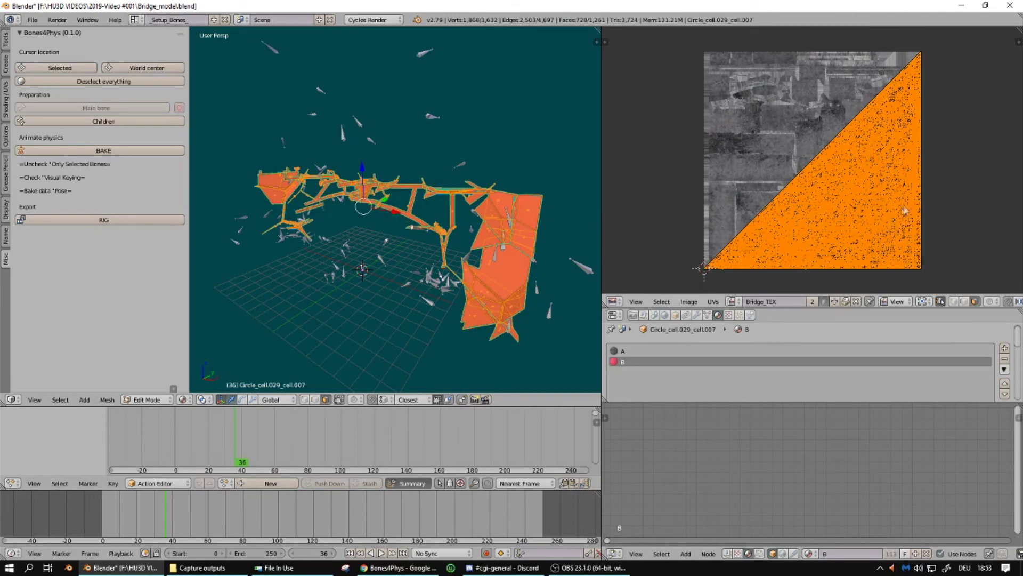
scroll(446, 211, "up", 4)
scroll(446, 211, "down", 4)
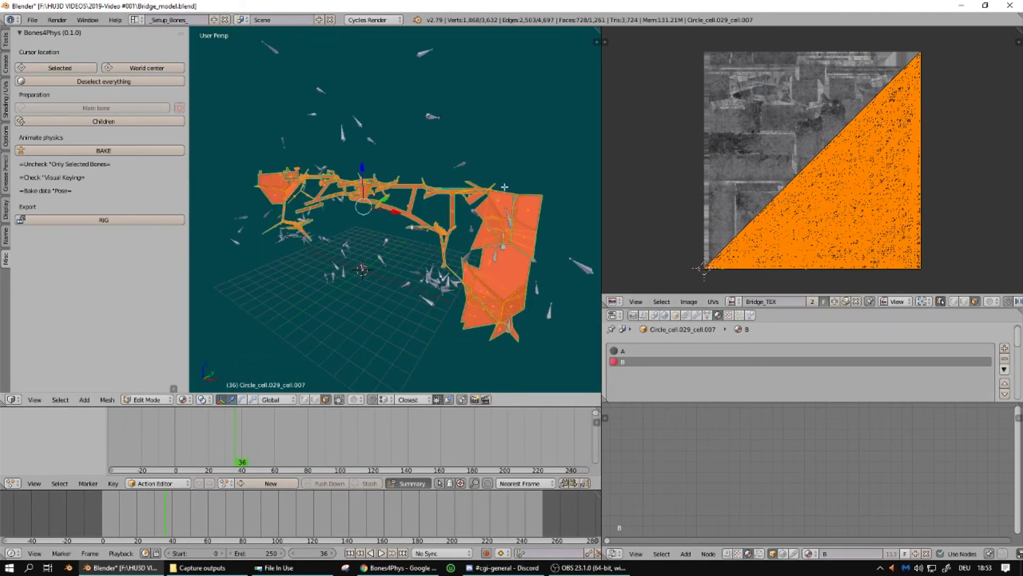
key("u")
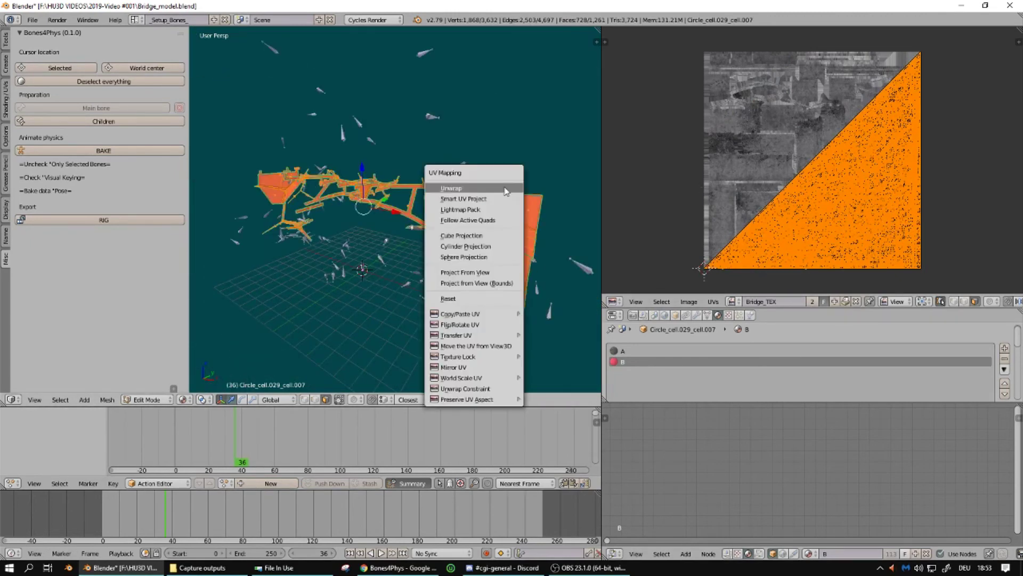
left_click(475, 196)
scroll(844, 140, "up", 4)
scroll(845, 140, "down", 6)
key("Home")
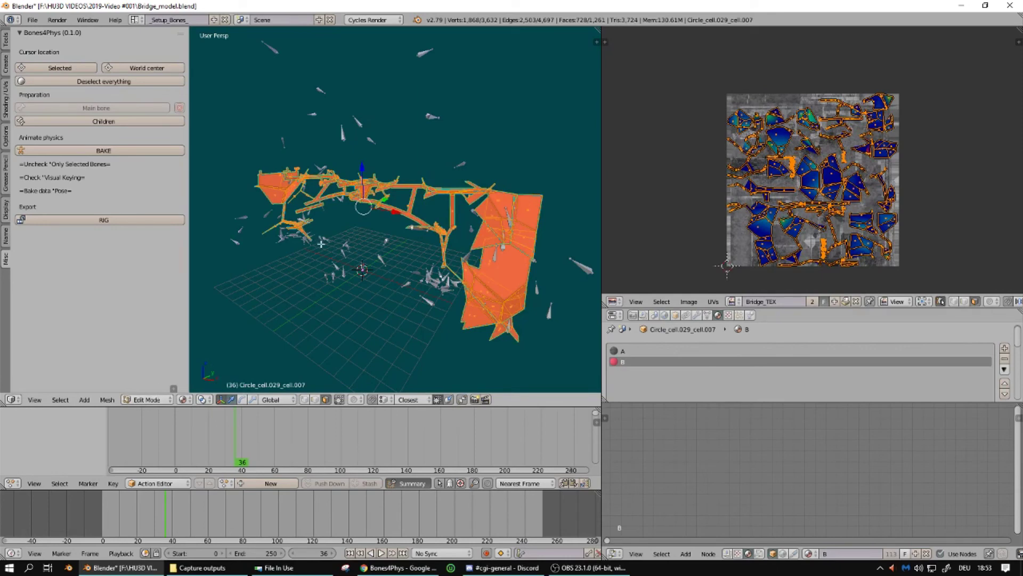
Reveal the hidden outer faces and return the bridge mesh to Object Mode
key("ctrl+z")
key("ctrl+z")
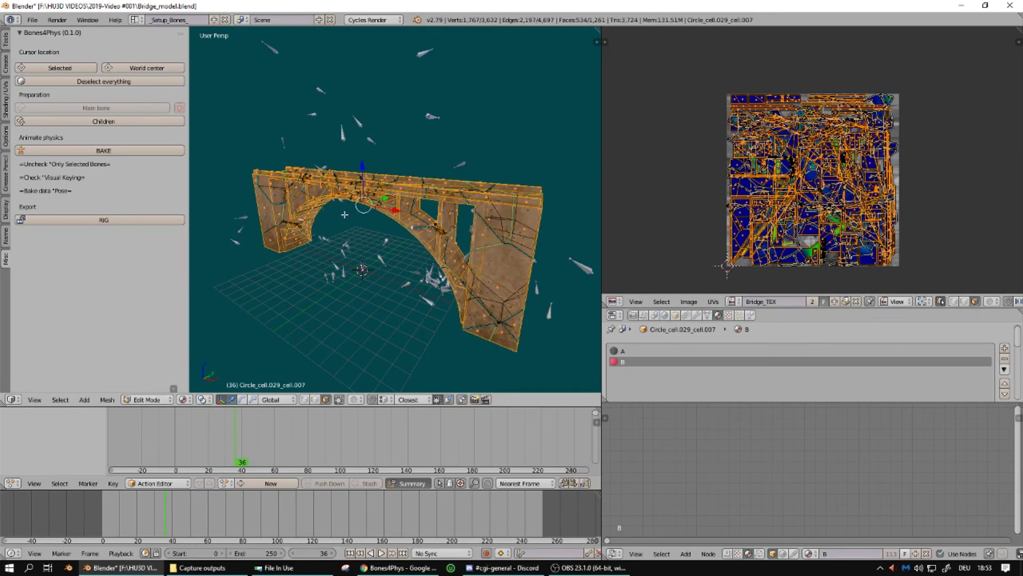
left_click(149, 399)
left_click(168, 376)
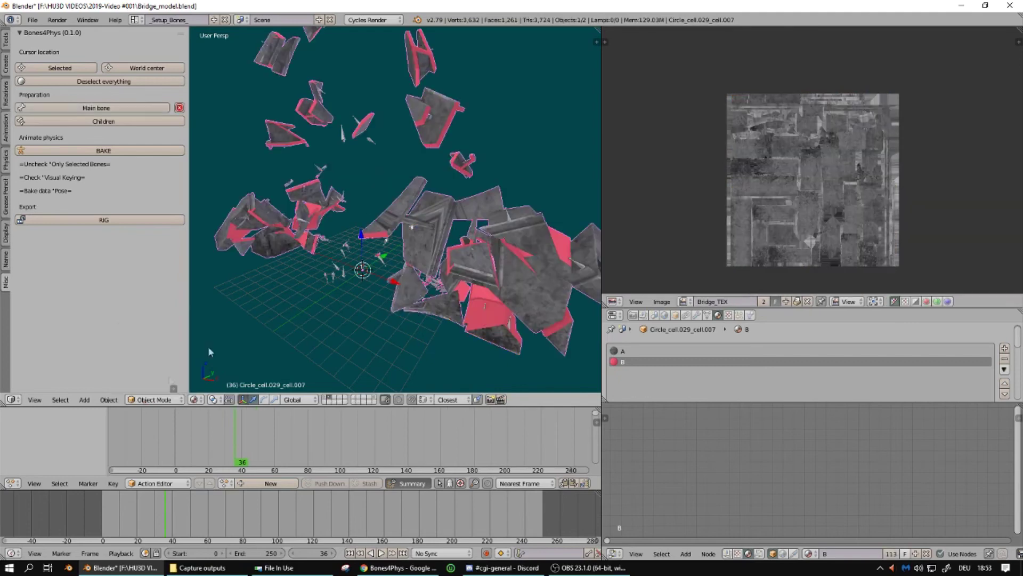
Scrub the collapse animation to frame 51 and examine the inner faces of the flying fragments up close
key("Home")
left_click_drag(192, 446, 260, 447)
scroll(328, 272, "up", 8)
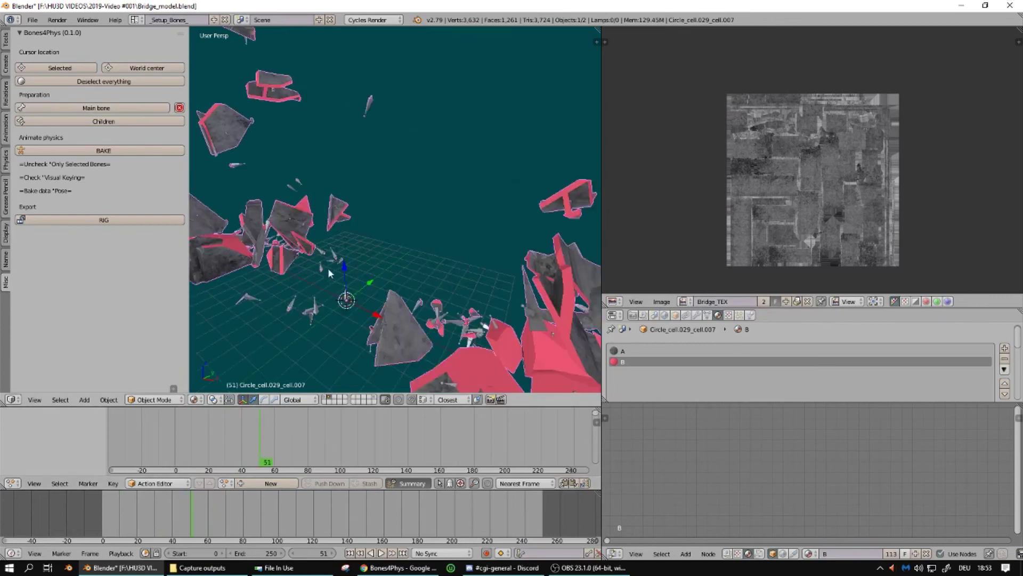
scroll(375, 248, "down", 3)
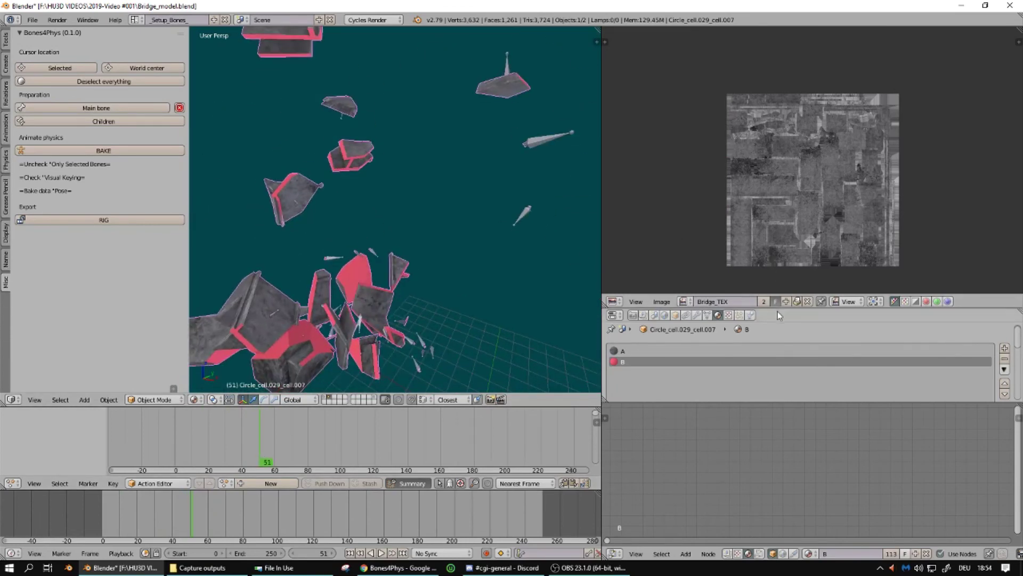
Enlarge the material properties and node editor areas and bring material B's shader nodes into view
left_click_drag(773, 295, 763, 197)
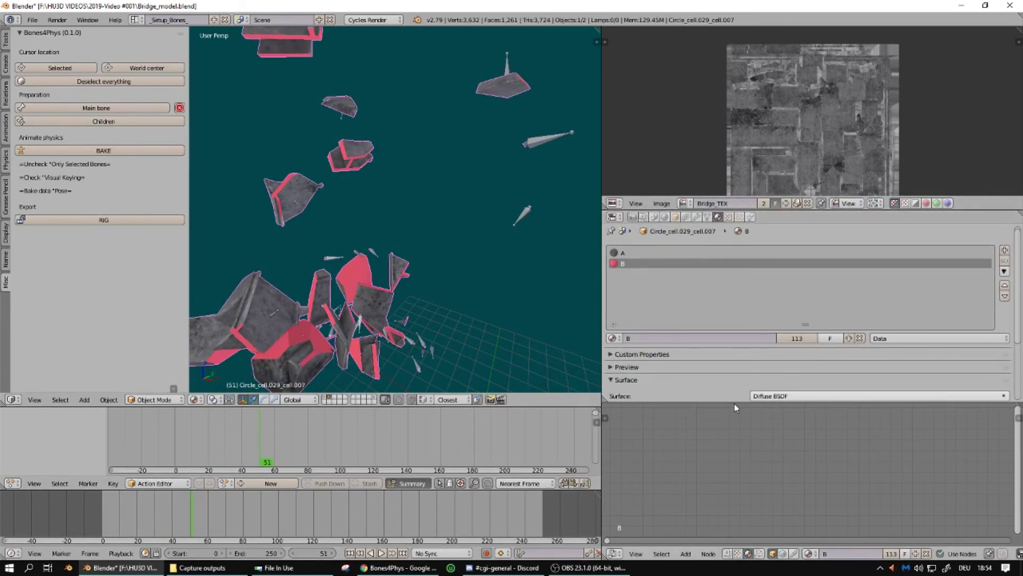
left_click_drag(734, 404, 742, 374)
scroll(746, 305, "down", 3)
scroll(746, 305, "up", 3)
middle_click_drag(768, 457, 738, 424)
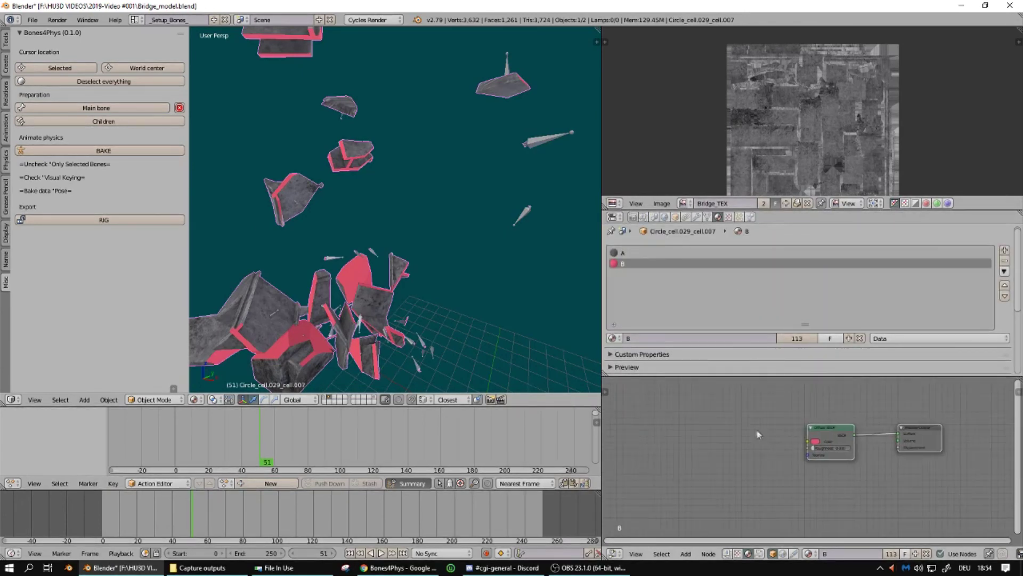
key("space")
type("texx")
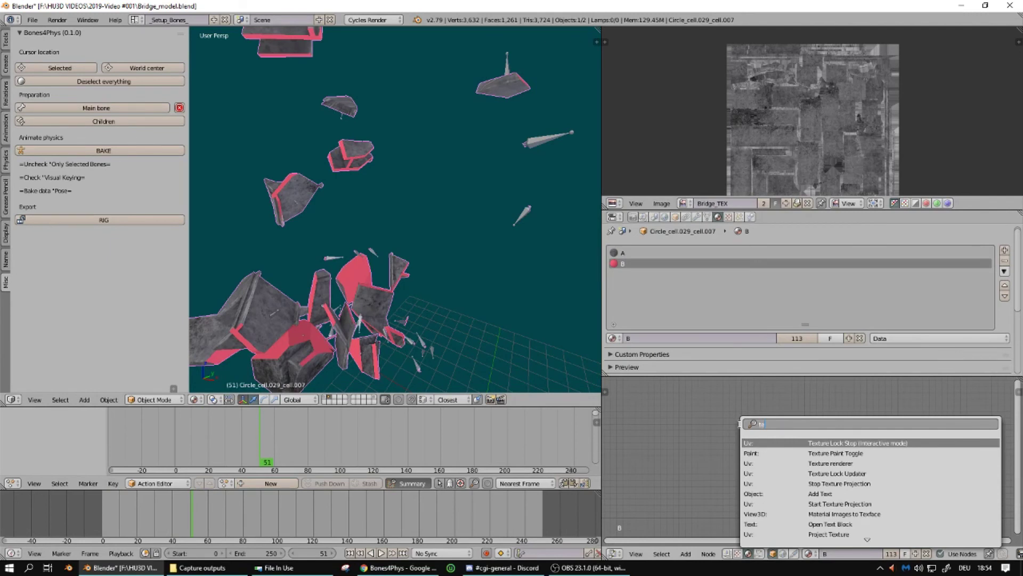
key("BackSpace")
key("BackSpace")
type("ture ima")
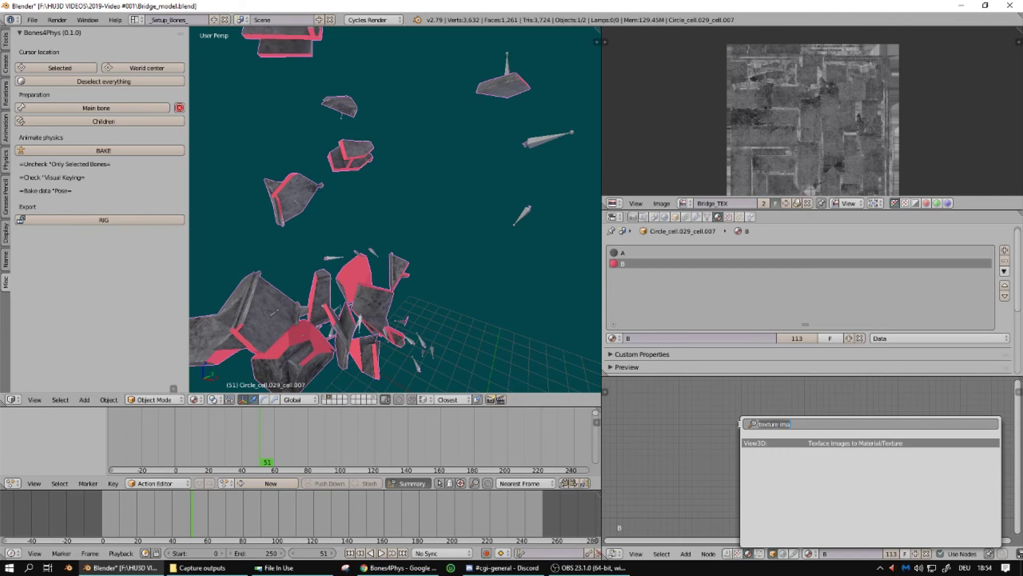
key("Escape")
Add an Image Texture node to material B and assign the Inner_TEX image to it
key("shift+a")
type("image")
key("Return")
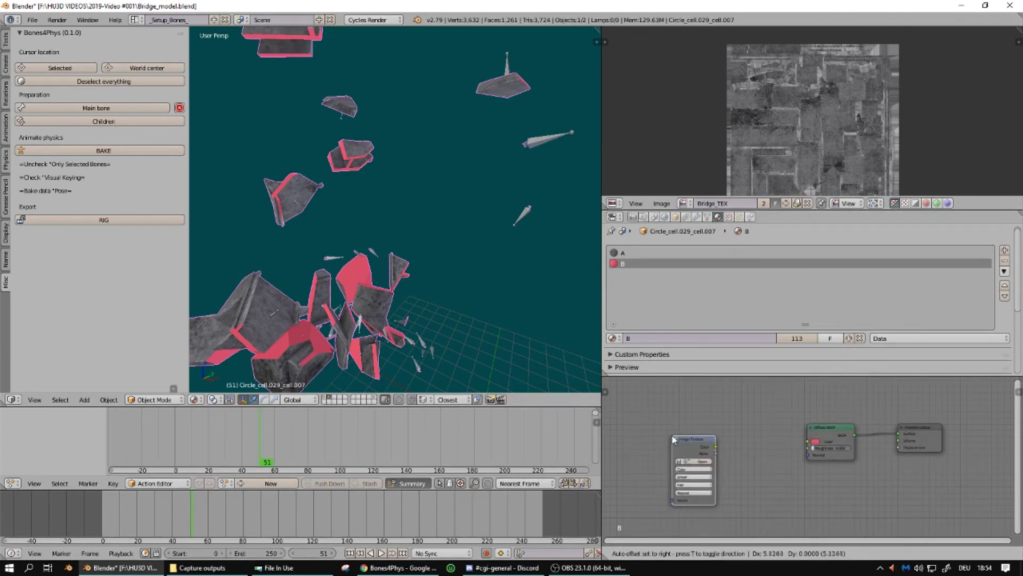
left_click(684, 443)
left_click(685, 447)
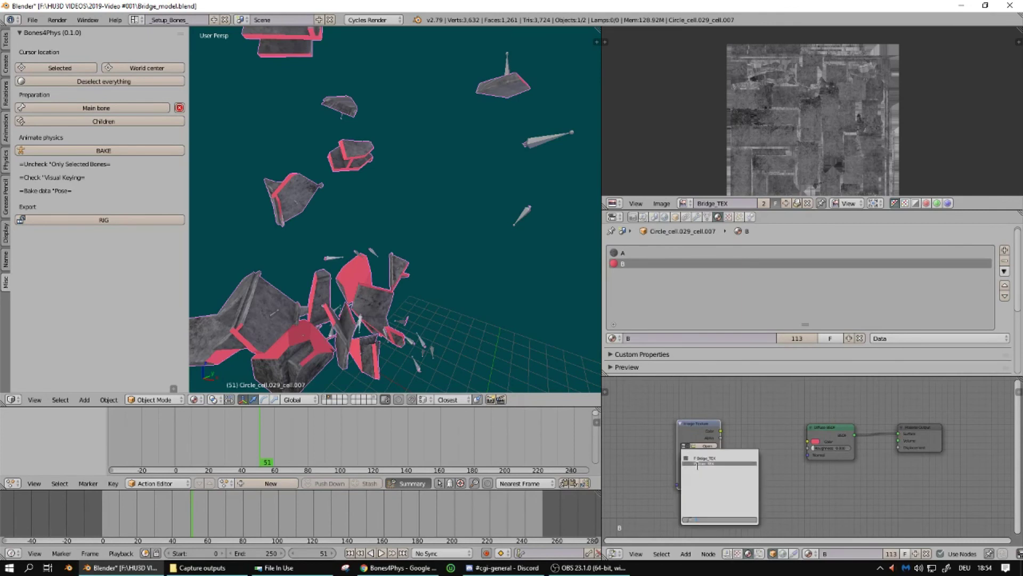
left_click(697, 463)
middle_click_drag(698, 466, 729, 450)
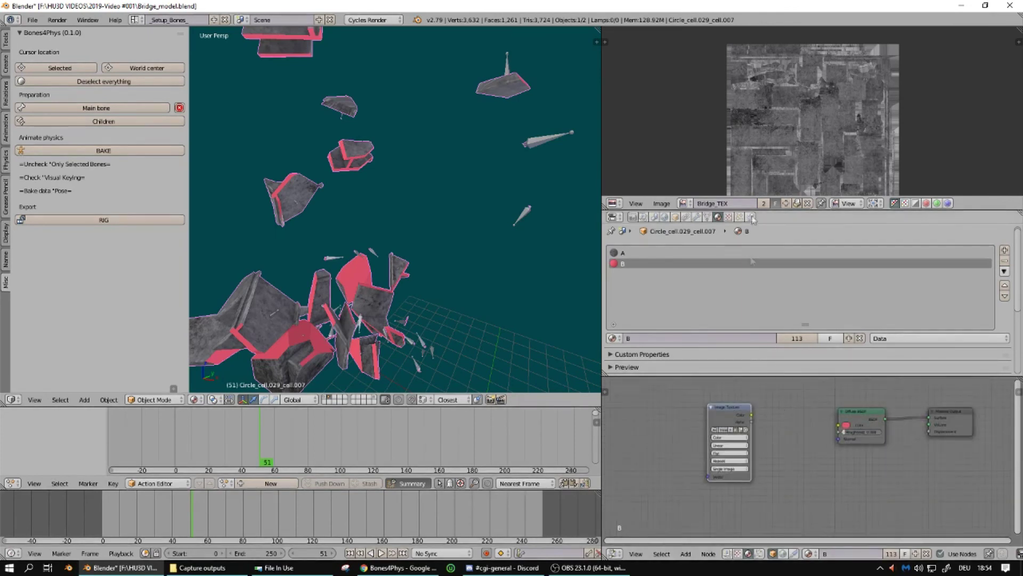
Display the Inner_TEX image in the image editor and look at its noise pattern
left_click(684, 203)
left_click(707, 230)
scroll(820, 90, "up", 5)
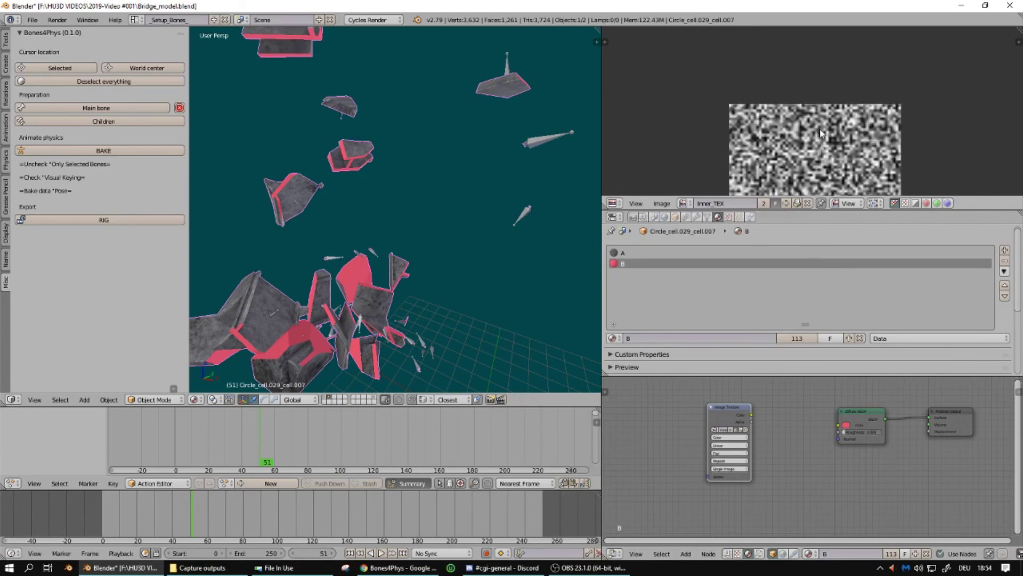
scroll(814, 98, "down", 1)
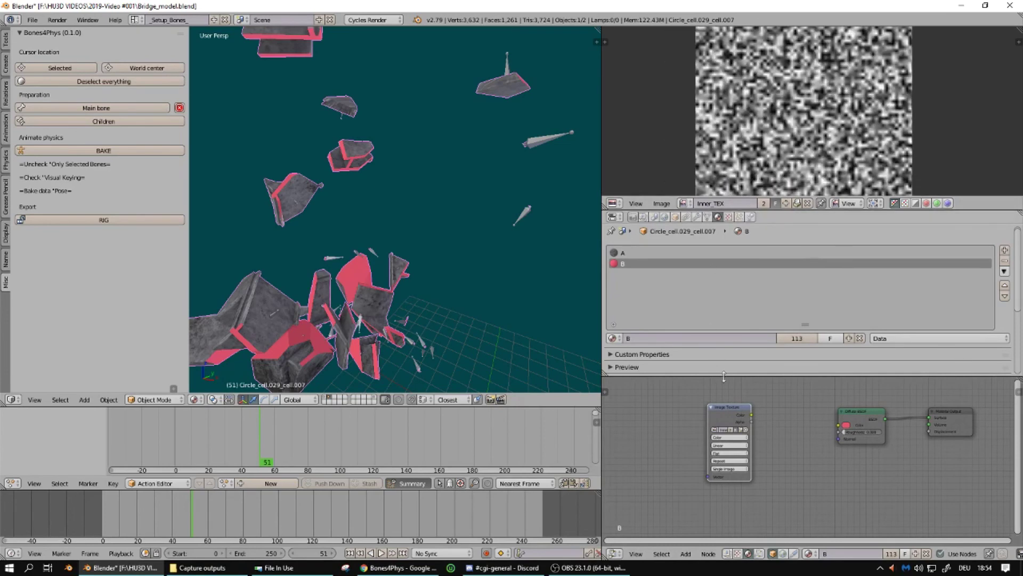
Connect the Image Texture node's Color output to the Diffuse BSDF's Color input in material B
scroll(760, 423, "up", 2)
left_click_drag(752, 398, 855, 408)
middle_click_drag(614, 426, 743, 441)
Try adding a Texture Coordinate node beside the Image Texture node, then delete it
key("shift+a")
left_click(745, 443)
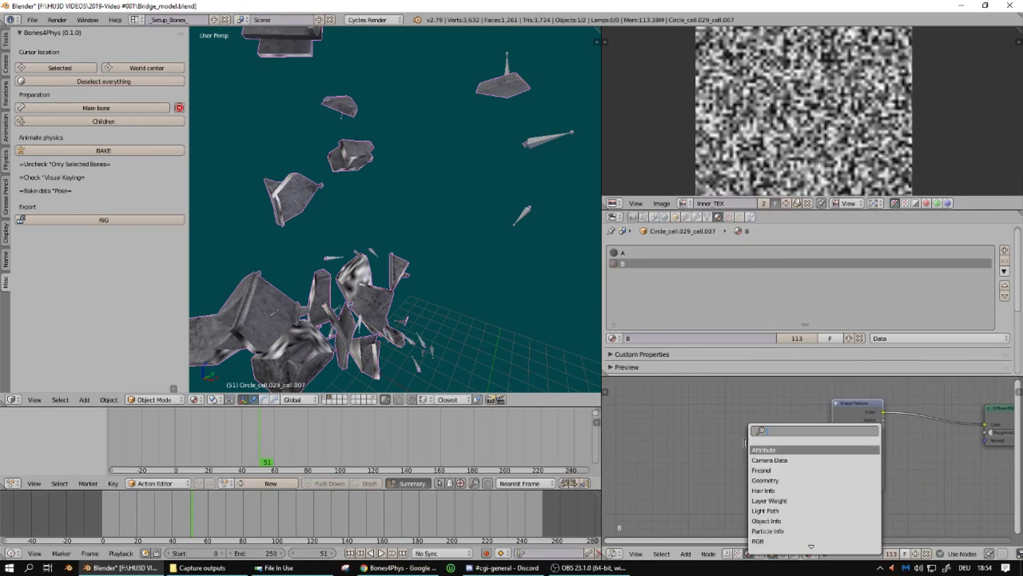
type("t")
key("BackSpace")
type("coor")
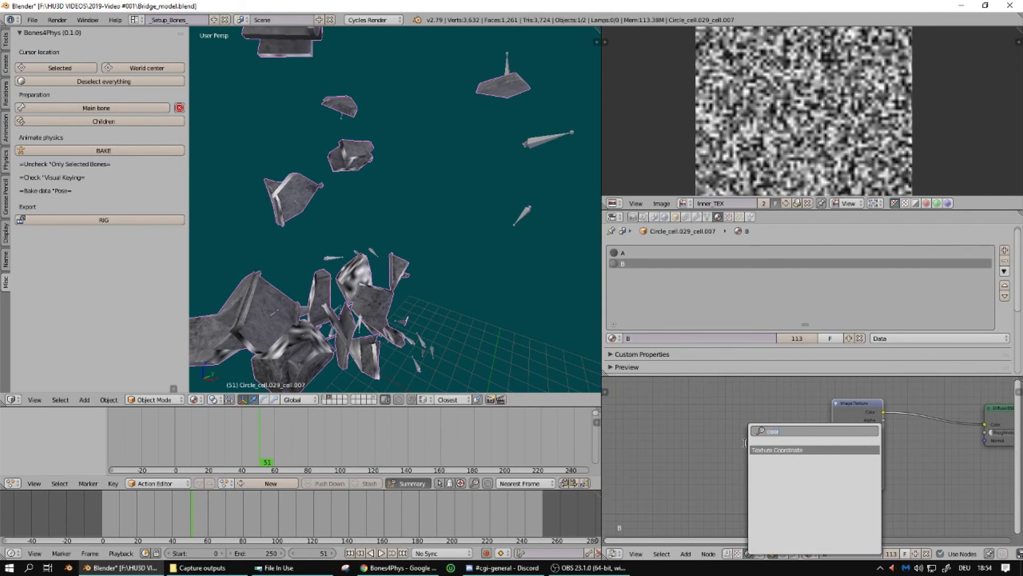
key("Return")
left_click(752, 434)
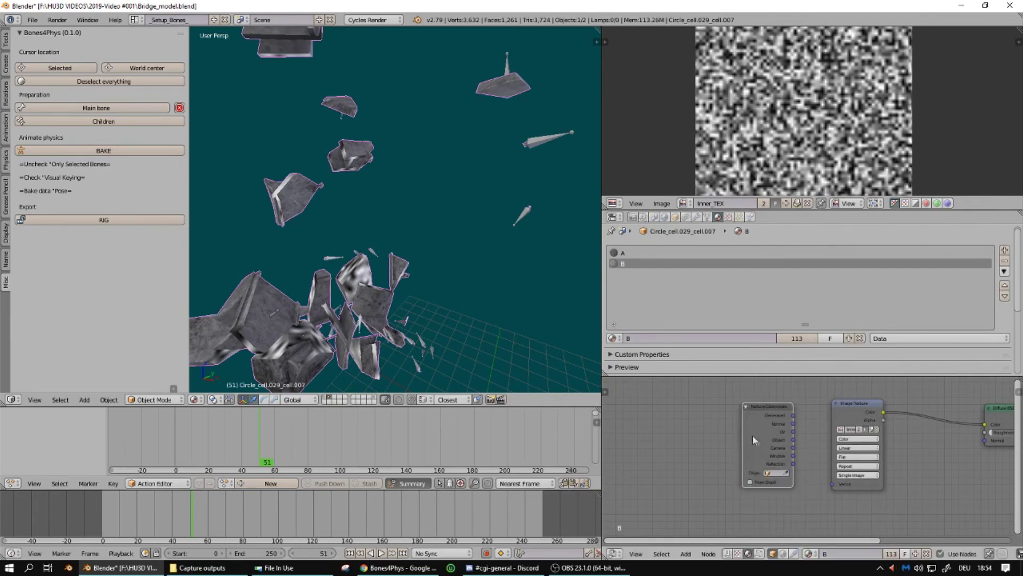
key("x")
key("space")
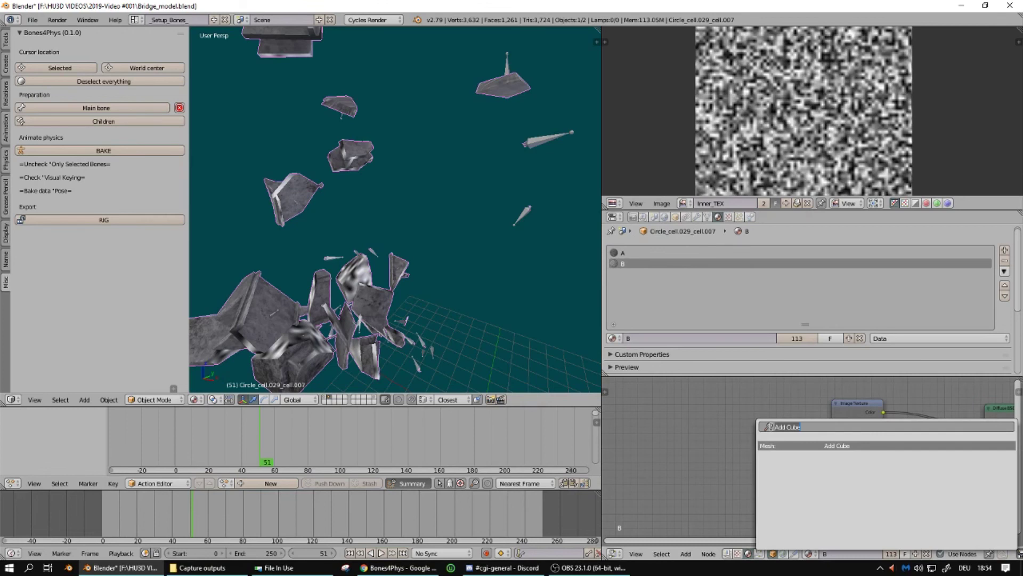
key("Escape")
key("space")
key("Escape")
Add a Texture Coordinate node to material B and connect its UV output to the Image Texture node's Vector input
key("shift+a")
left_click(703, 409)
type("text")
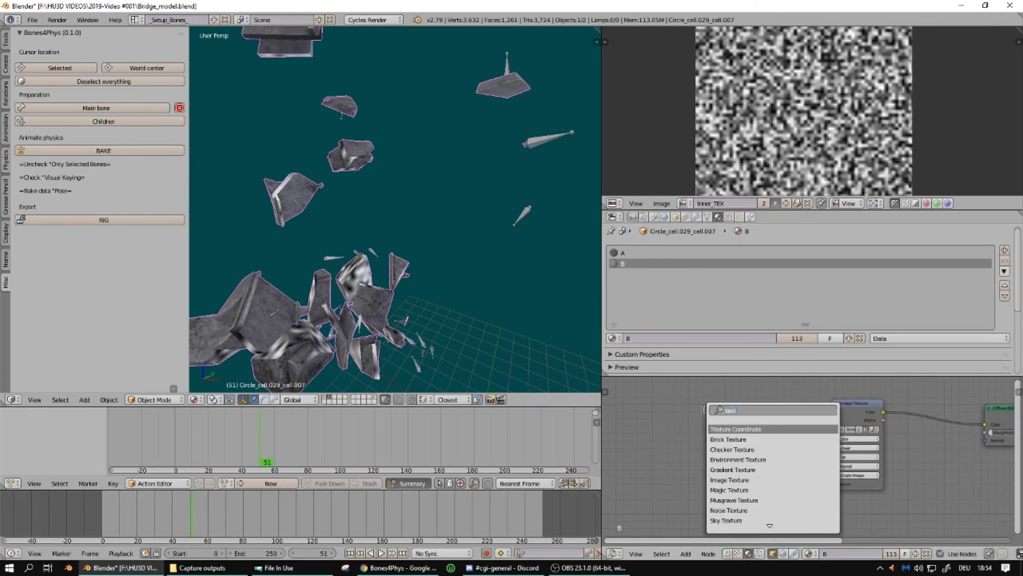
key("Return")
left_click(703, 409)
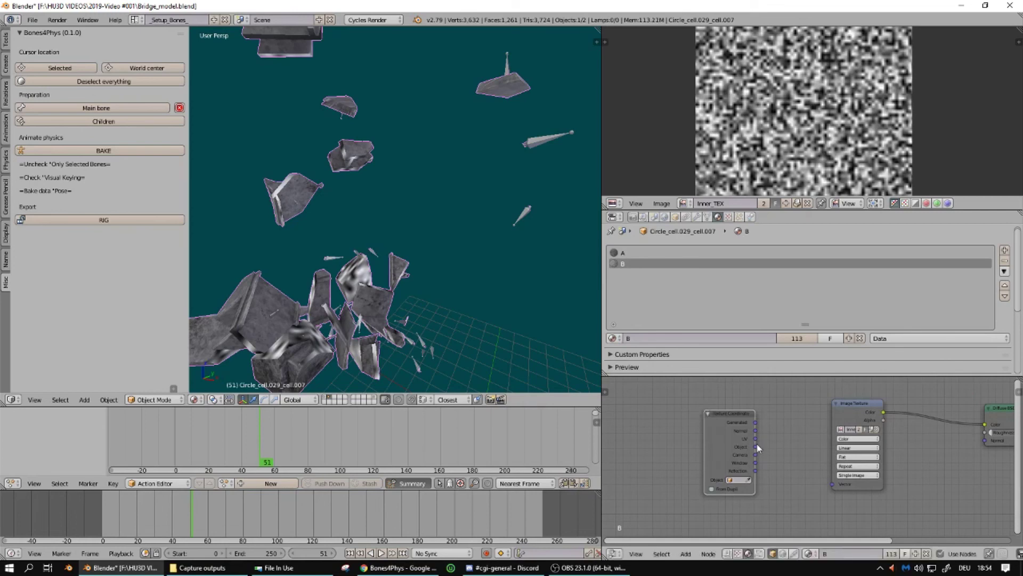
left_click_drag(756, 438, 832, 484)
Move the Texture Coordinate node farther from the Image Texture node and insert a Mapping node into the link between them
scroll(830, 483, "down", 2)
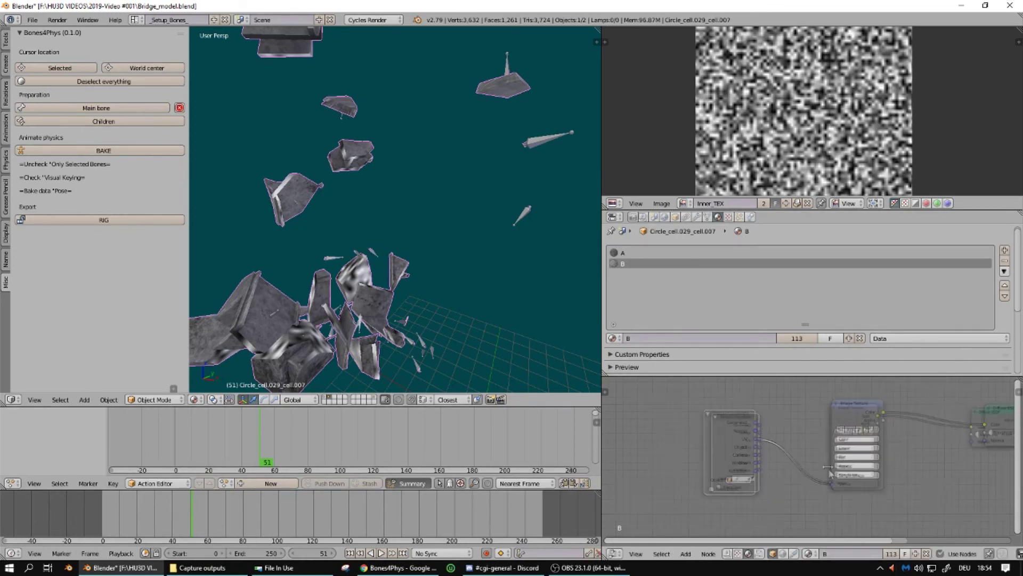
scroll(854, 91, "down", 3)
scroll(854, 91, "up", 5)
scroll(854, 92, "down", 3)
left_click_drag(798, 441, 634, 451)
middle_click_drag(743, 431, 773, 424)
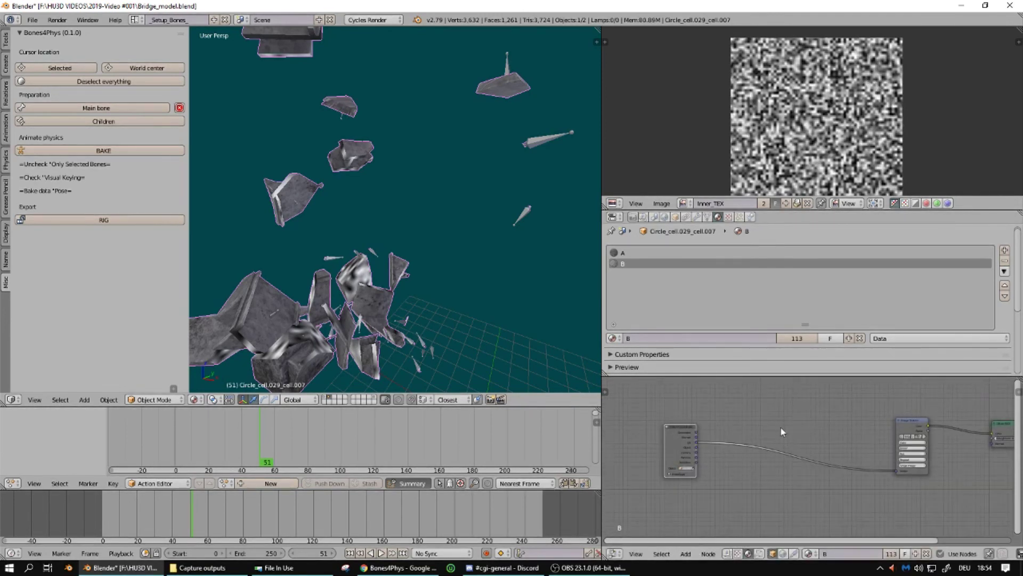
key("shift+a")
left_click(752, 407)
type("map")
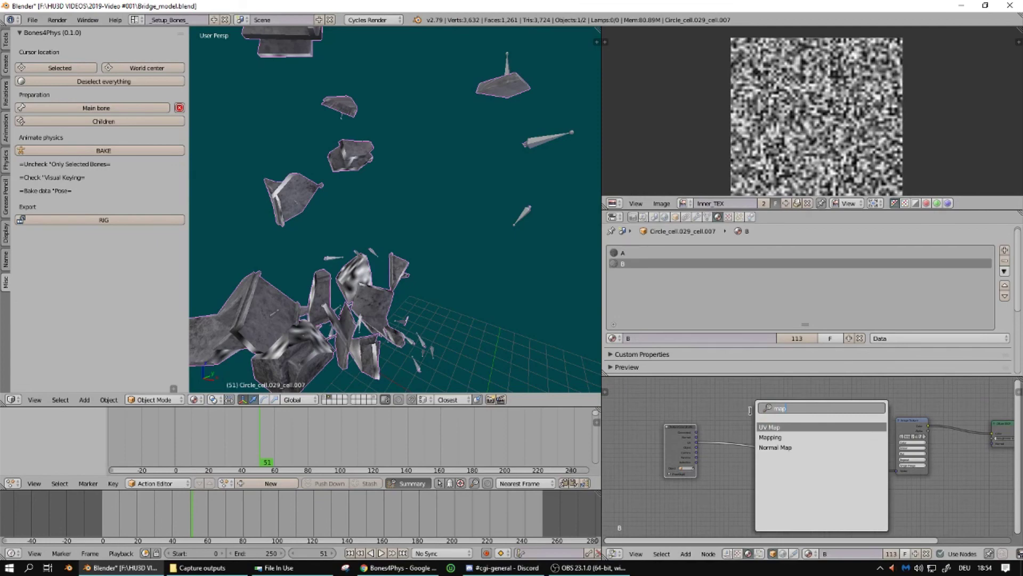
key("Return")
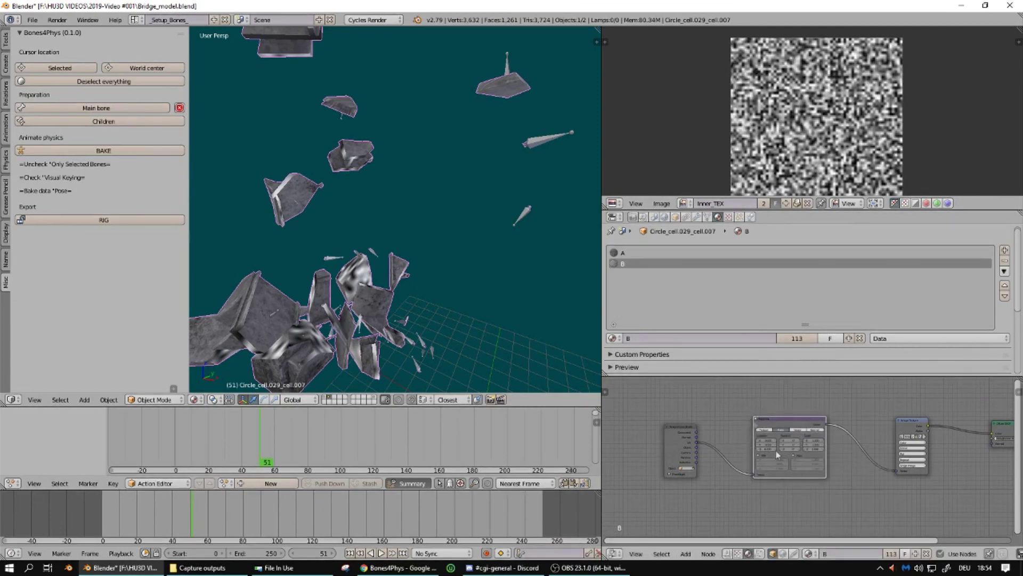
left_click(796, 456)
scroll(796, 456, "up", 3)
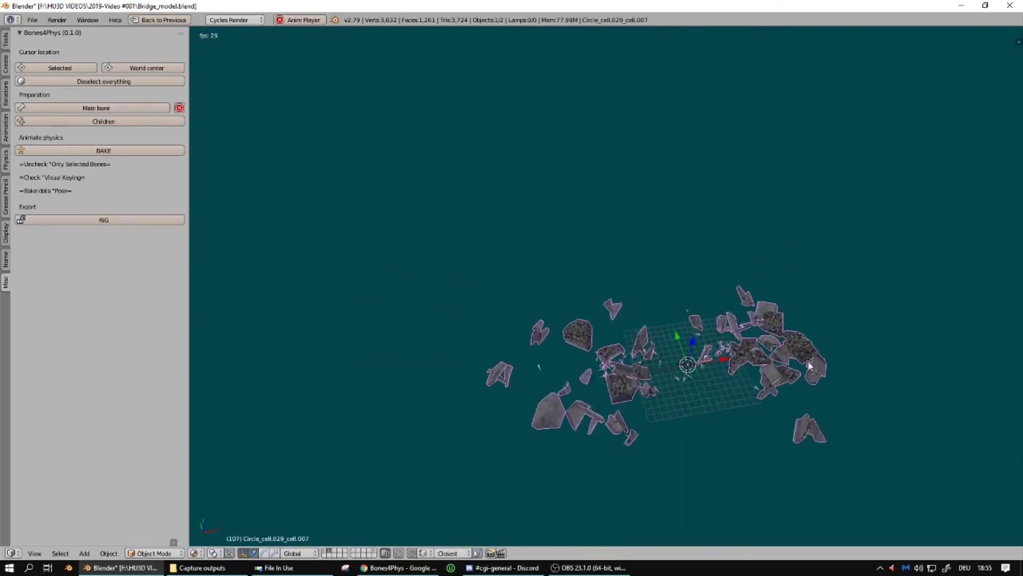
Play the bridge collapse animation, examine the noise texture on the fragments' inner faces, and stop playback
key("alt+a")
key("alt+a")
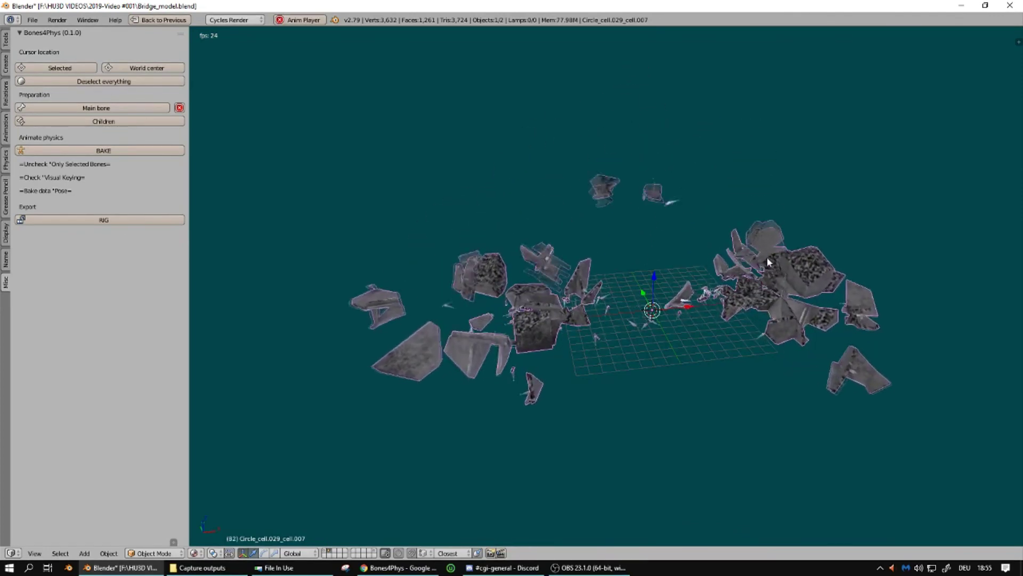
mouse_move(747, 424)
middle_mouse_down()
mouse_move(744, 391)
mouse_move(759, 434)
middle_mouse_up()
key("alt+a")
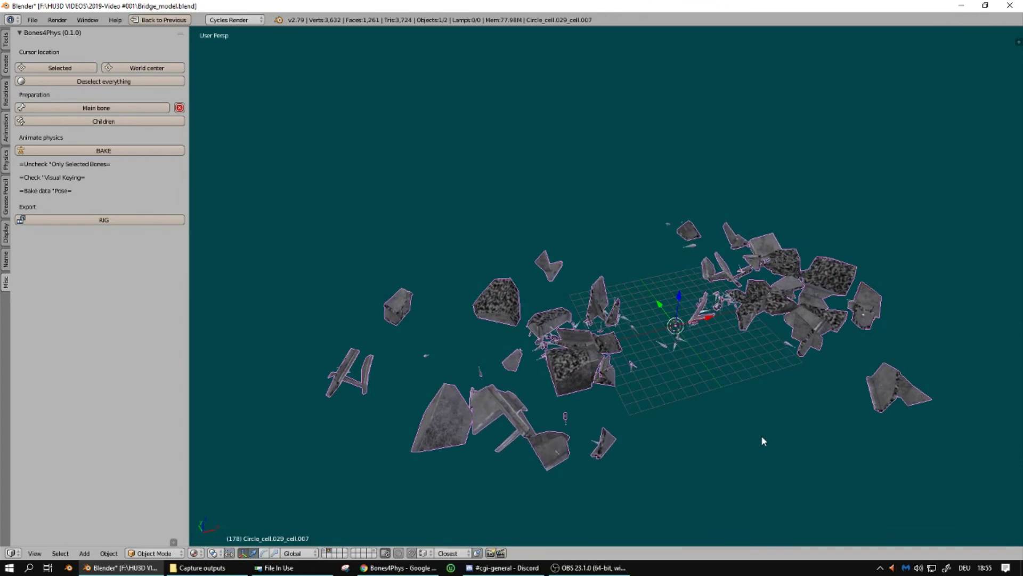
middle_click_drag(466, 343, 478, 327)
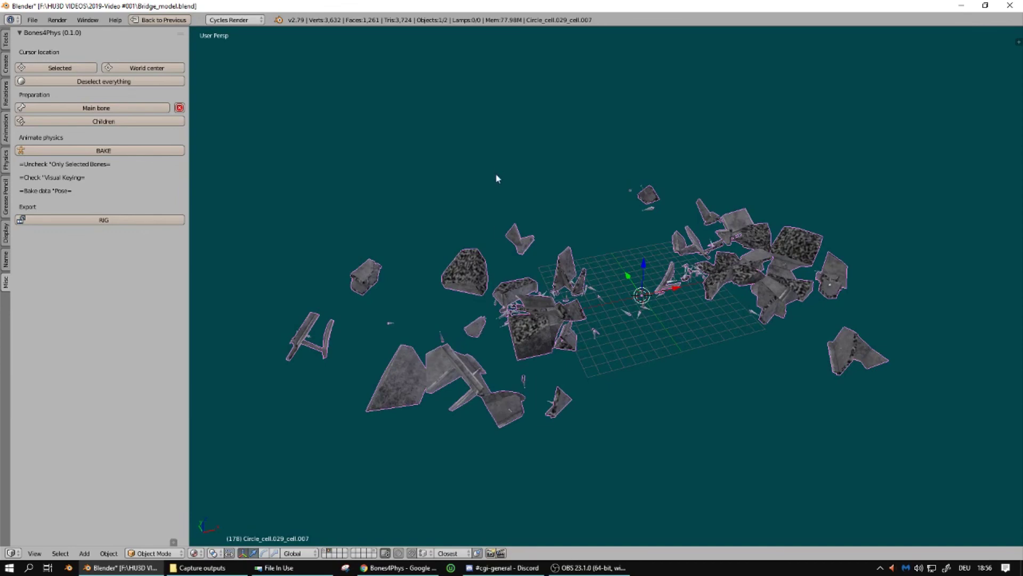